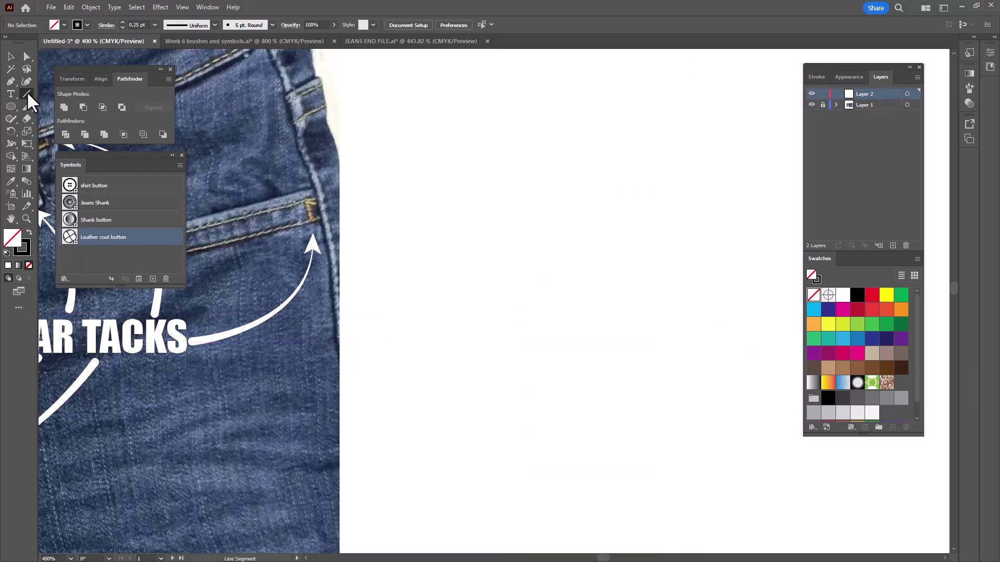
- Draw a horizontal line segment 5 pt long at 0° in the blank area beside the jeans photo
{"action": "left_click", "coordinate": [488, 201]}
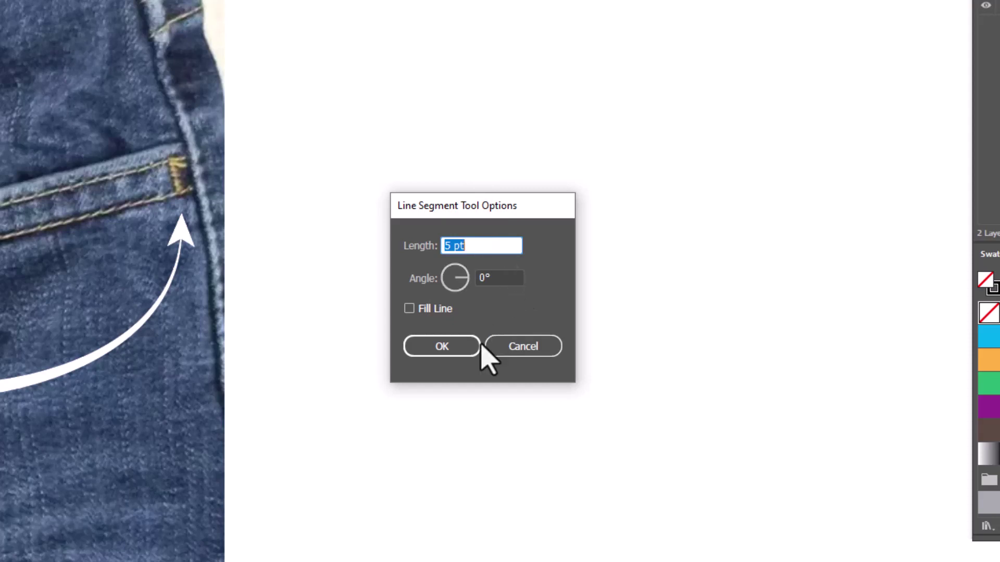
{"action": "left_click", "coordinate": [443, 348]}
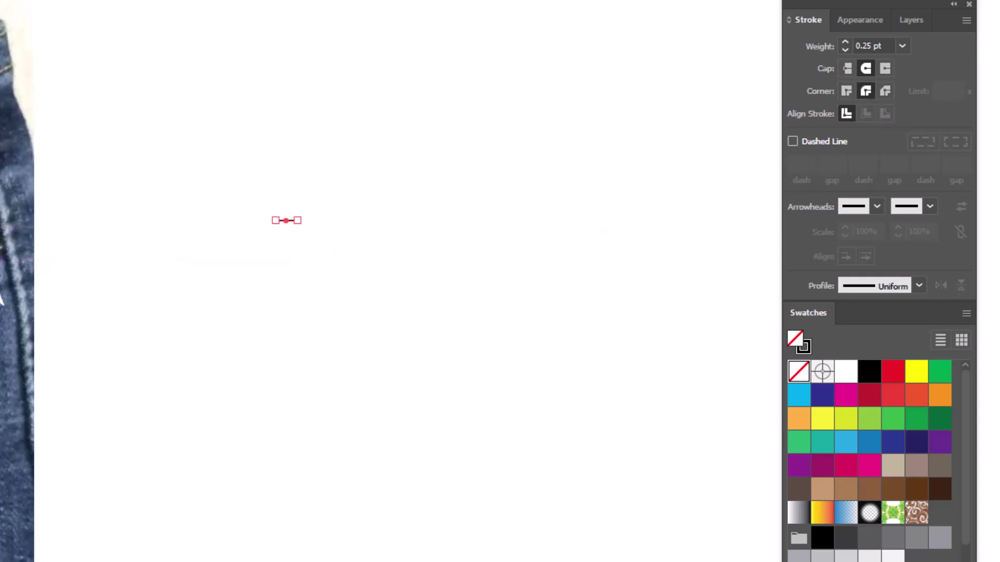
{"action": "key", "text": "z"}
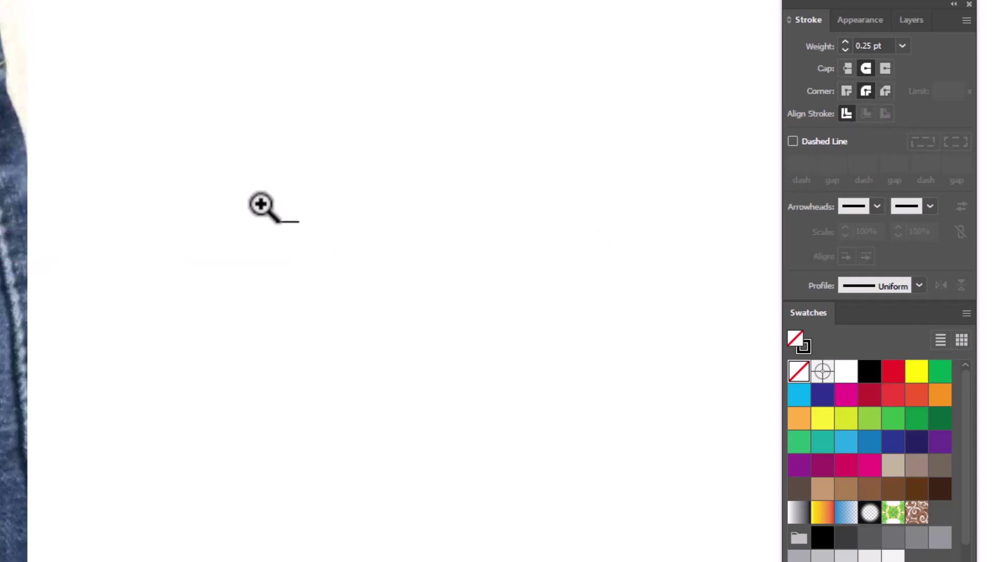
{"action": "left_click", "coordinate": [261, 206]}
{"action": "key", "text": "ctrl+="}
{"action": "key", "text": "ctrl+="}
{"action": "key", "text": "ctrl+="}
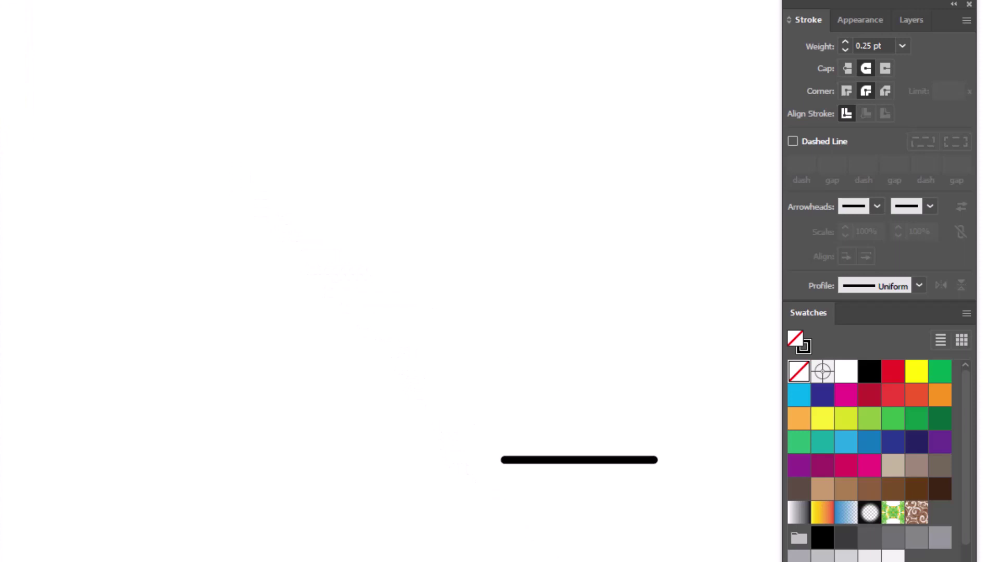
- Start a Zig Zag effect on the 5 pt line with an absolute size of 0.5 pt and the preview enabled
{"action": "key", "text": "ctrl+a"}
{"action": "left_click_drag", "start_coordinate": [661, 559], "coordinate": [170, 404]}
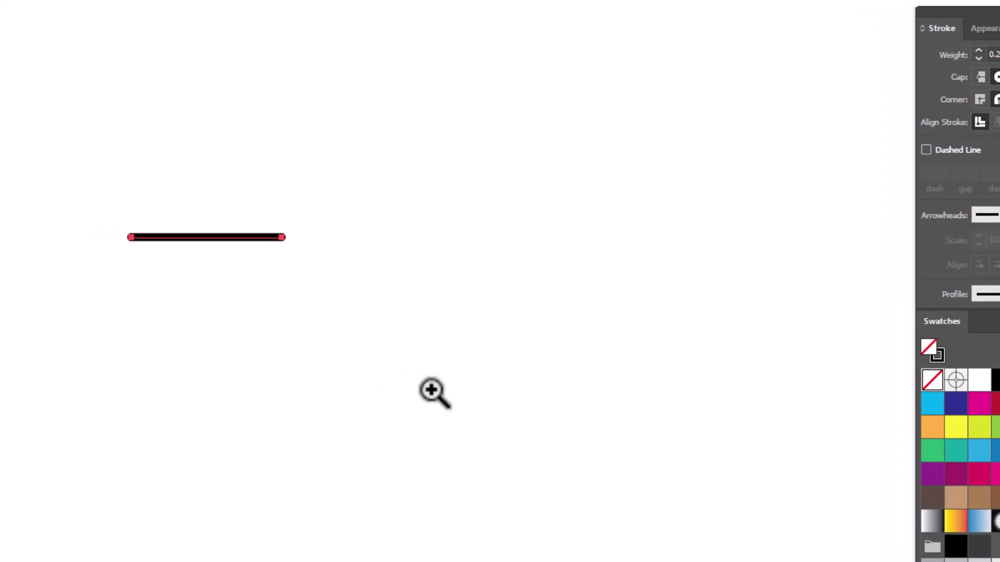
{"action": "left_click", "coordinate": [105, 11]}
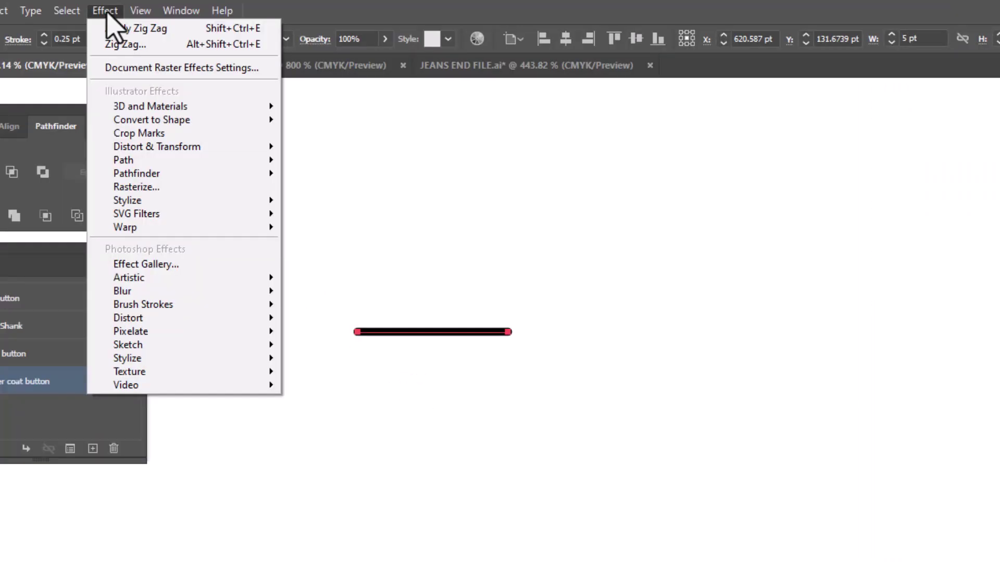
{"action": "mouse_move", "coordinate": [172, 147]}
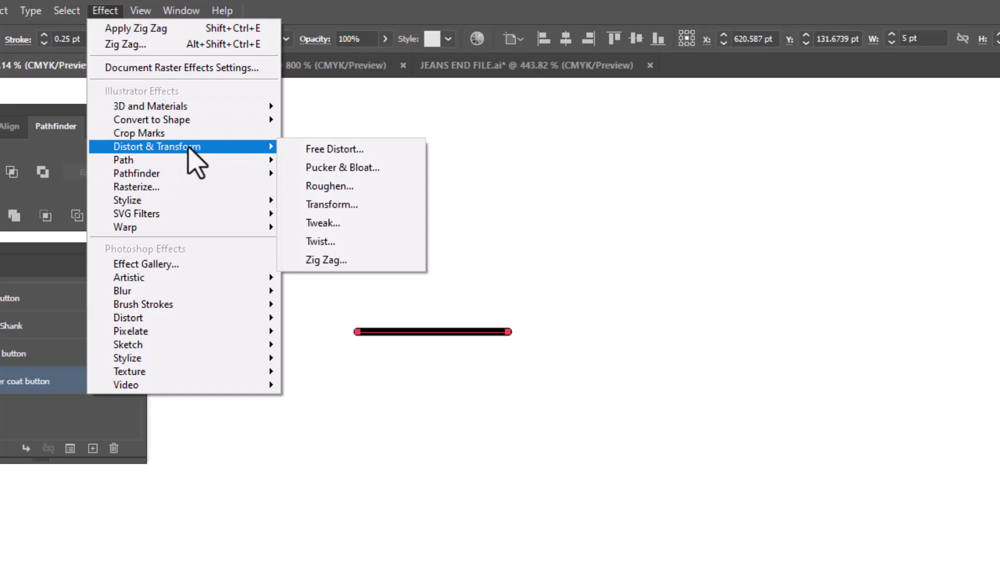
{"action": "left_click", "coordinate": [376, 263]}
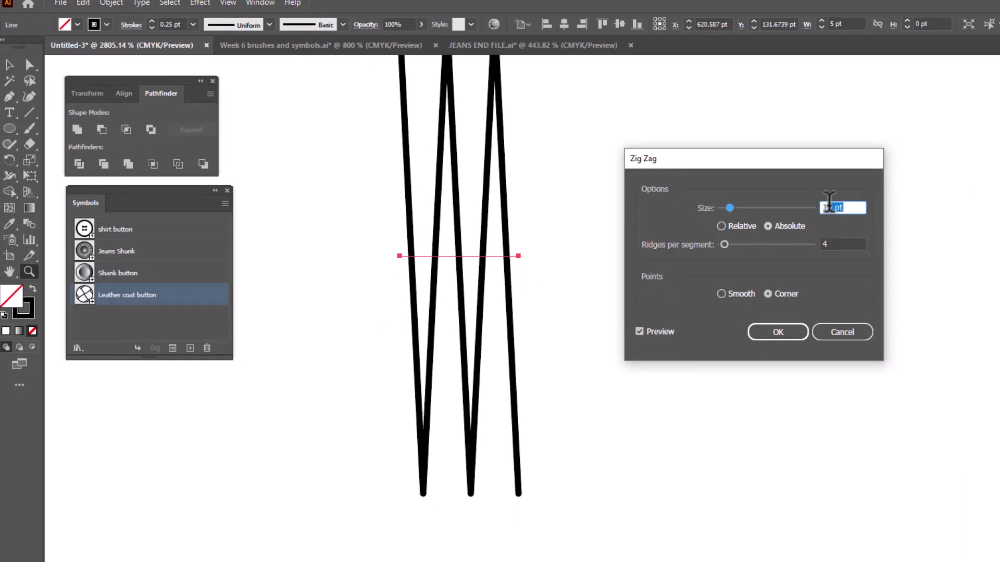
{"action": "type", "text": ".5"}
{"action": "left_click", "coordinate": [638, 331]}
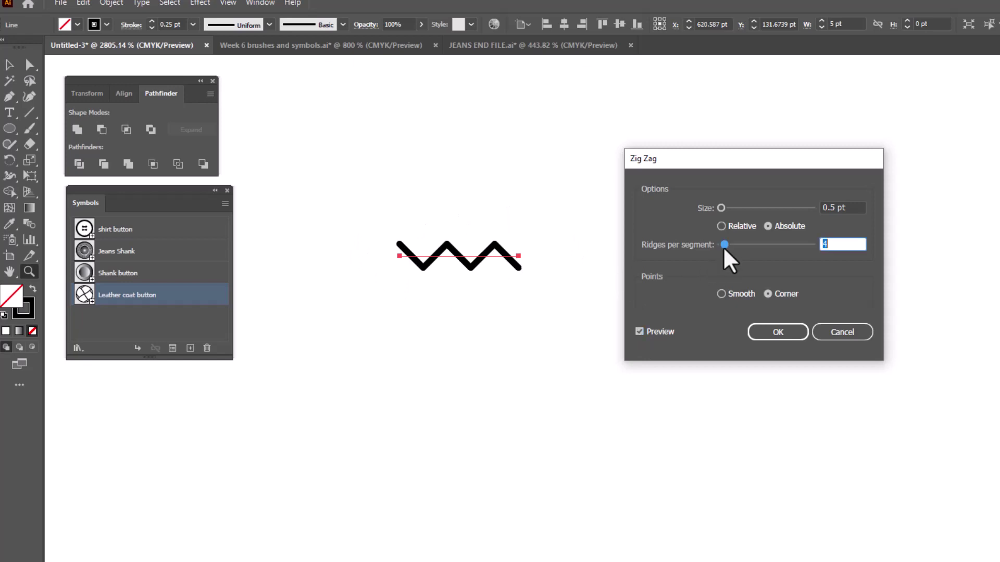
- Set the Zig Zag effect to 24 ridges per segment with corner points and apply it to the line
{"action": "left_click_drag", "start_coordinate": [723, 245], "coordinate": [762, 246]}
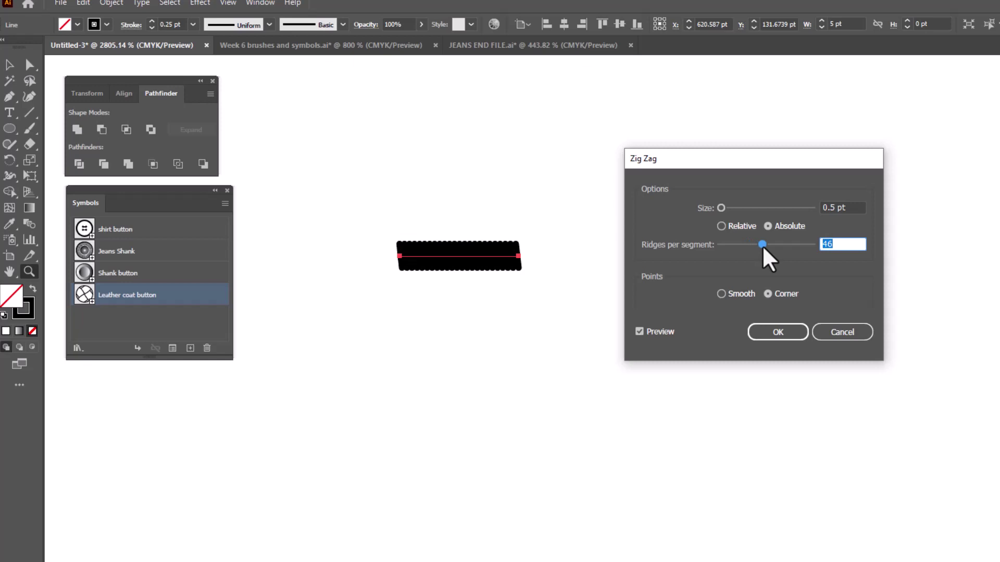
{"action": "mouse_move", "coordinate": [761, 246]}
{"action": "left_mouse_down"}
{"action": "mouse_move", "coordinate": [725, 245]}
{"action": "mouse_move", "coordinate": [744, 244]}
{"action": "left_mouse_up"}
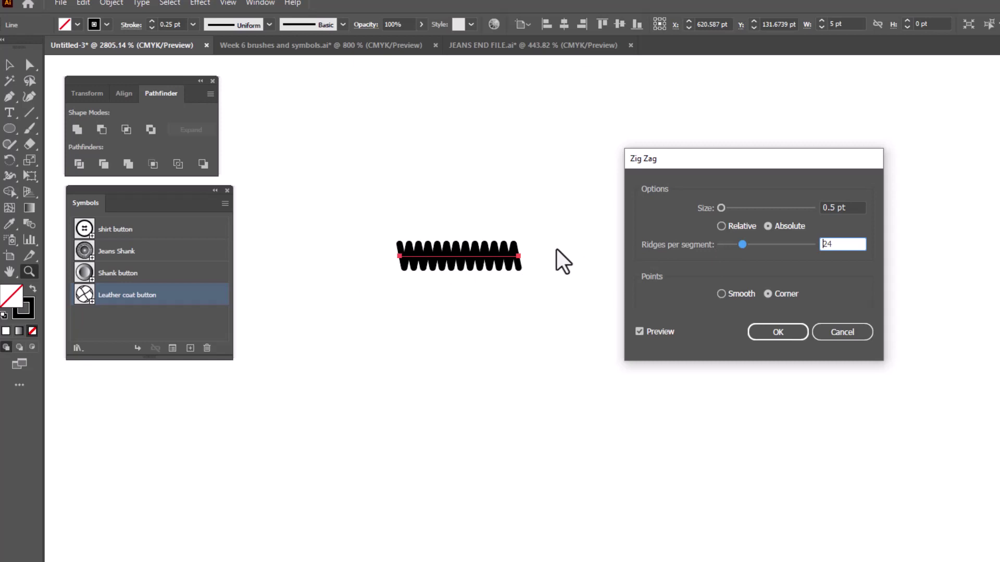
{"action": "left_click_drag", "start_coordinate": [855, 245], "coordinate": [821, 244]}
{"action": "key", "text": "Up"}
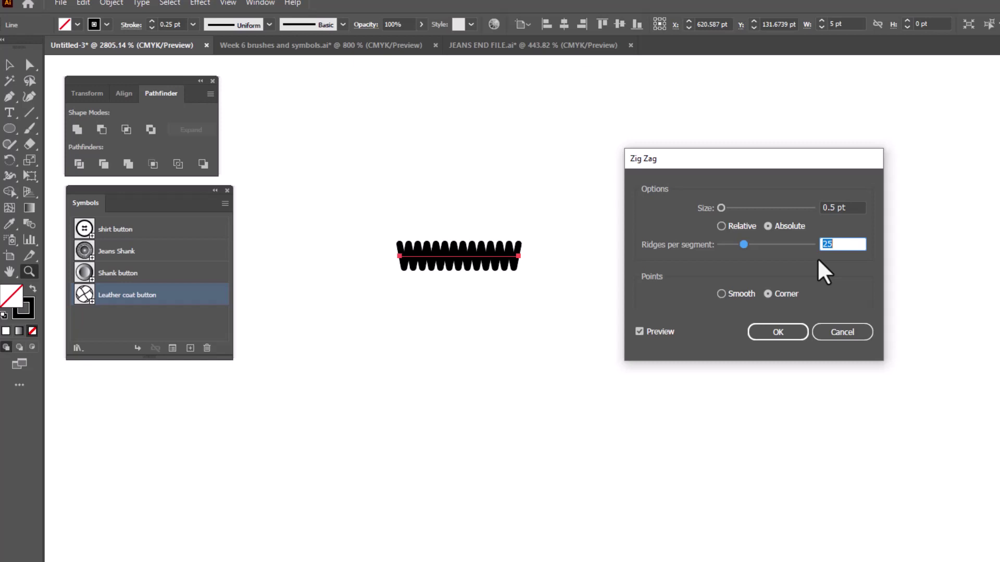
{"action": "key", "text": "Down"}
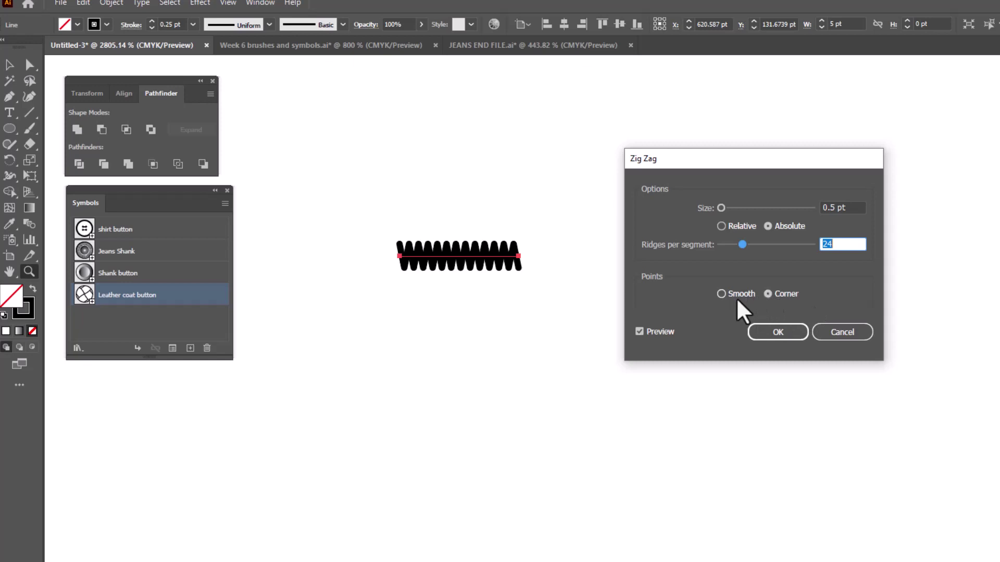
{"action": "left_click", "coordinate": [721, 293]}
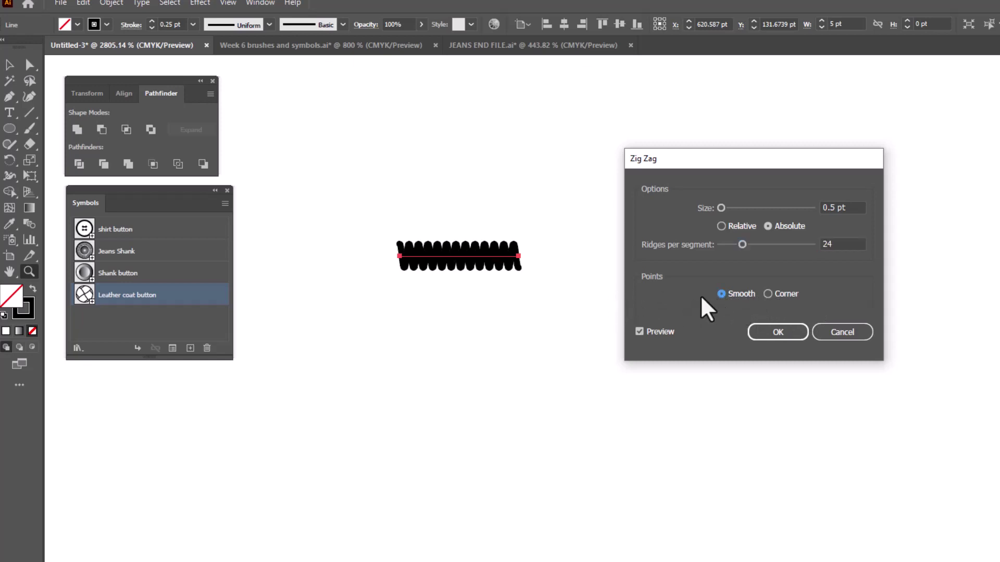
{"action": "left_click", "coordinate": [768, 294]}
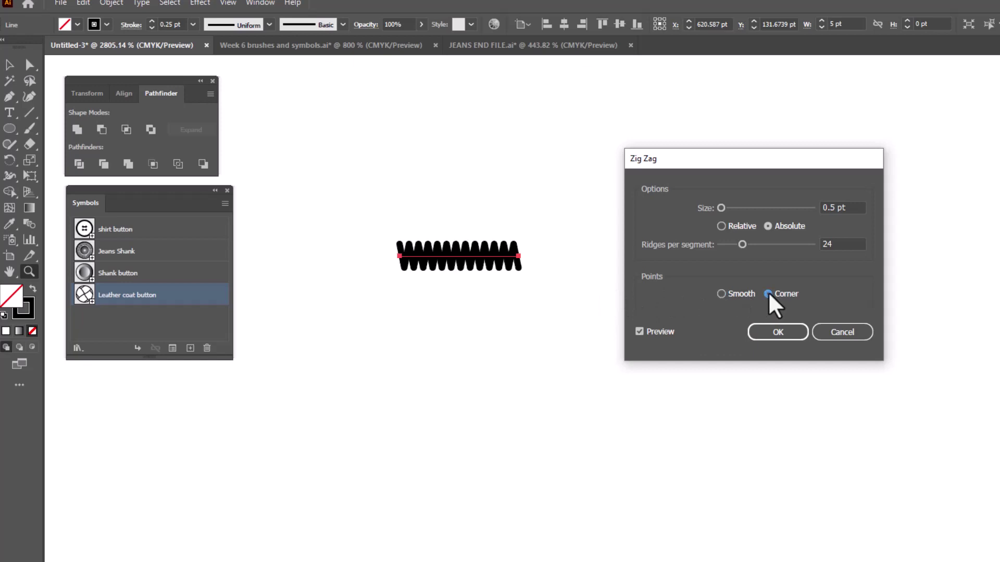
{"action": "left_click", "coordinate": [776, 334]}
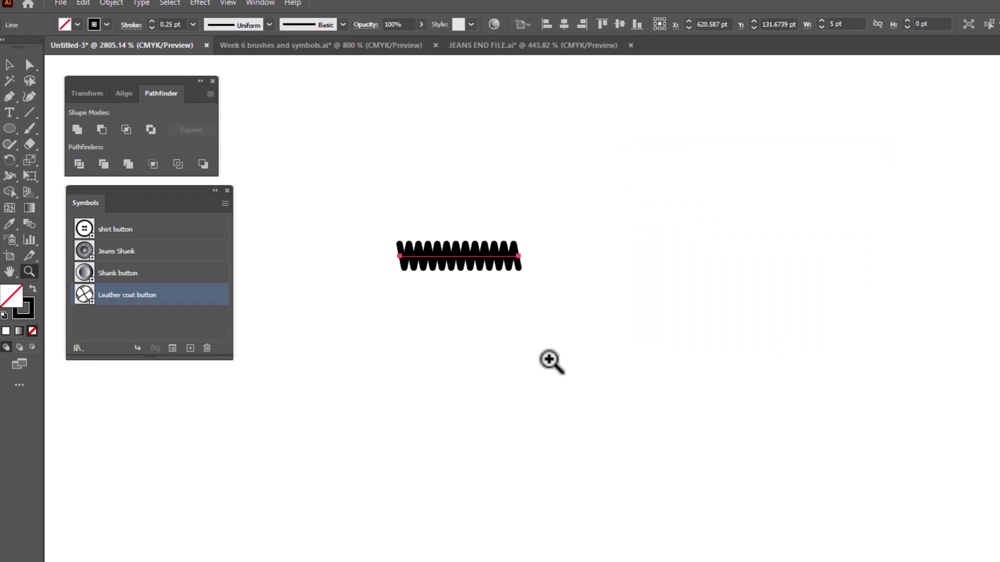
- Save the zigzag line as a new dynamic symbol named "Bar Tack 5pt"
{"action": "left_click", "coordinate": [190, 348]}
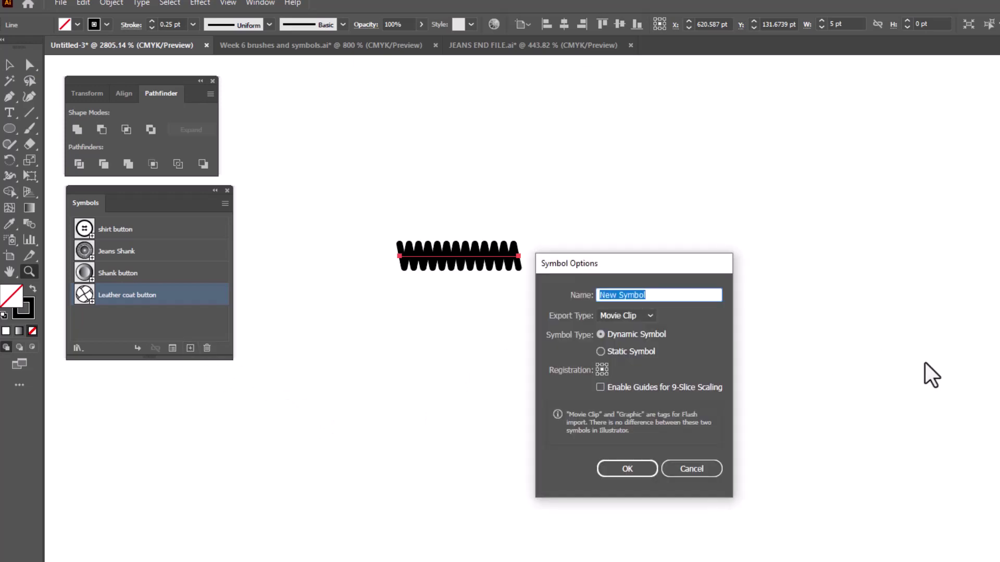
{"action": "type", "text": "Bar Tack 5pt"}
{"action": "left_click", "coordinate": [635, 470]}
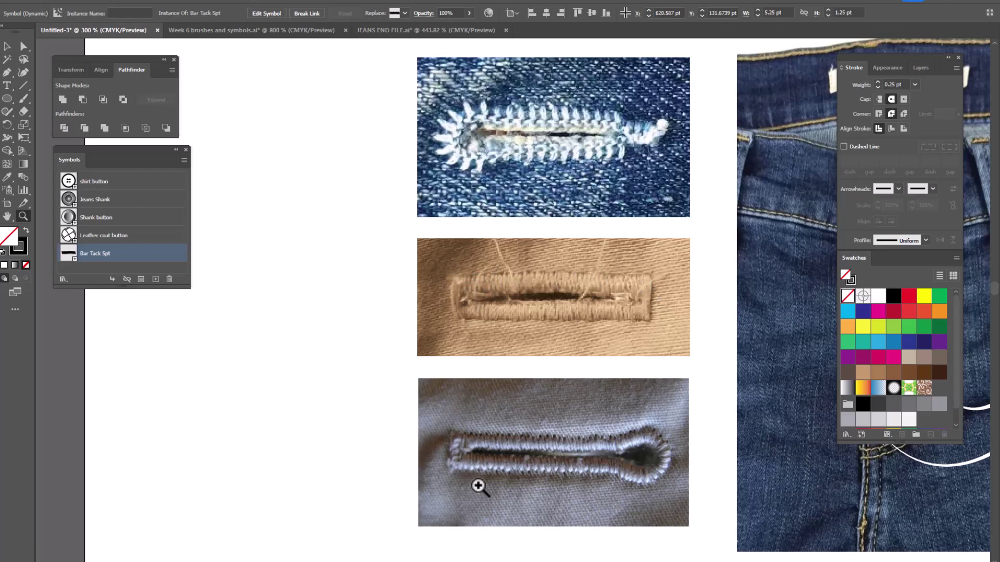
- Place an instance of the Jeans Shank symbol on the blank artboard area beside the buttonhole photos
{"action": "left_click_drag", "start_coordinate": [353, 248], "coordinate": [438, 240]}
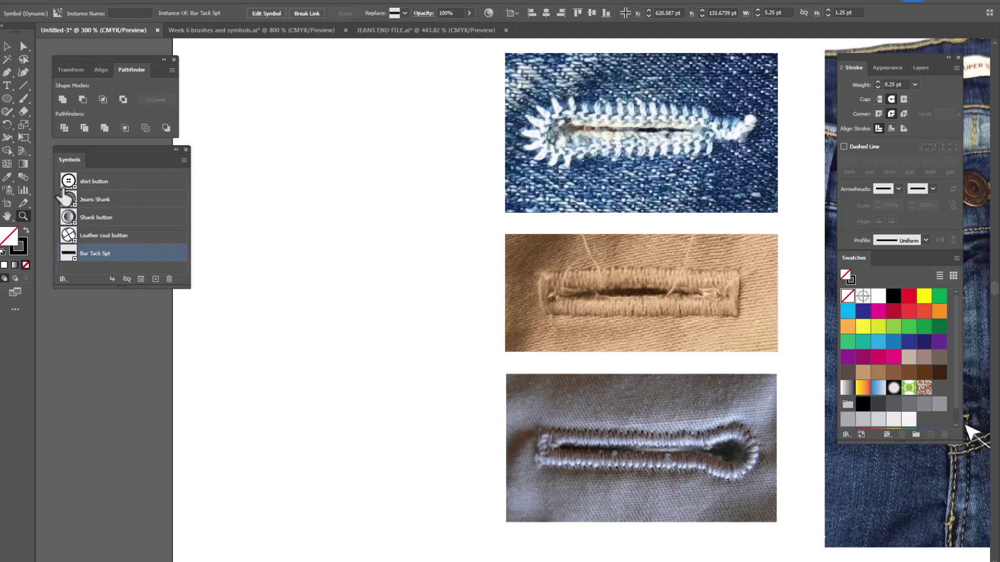
{"action": "left_click_drag", "start_coordinate": [98, 204], "coordinate": [341, 156]}
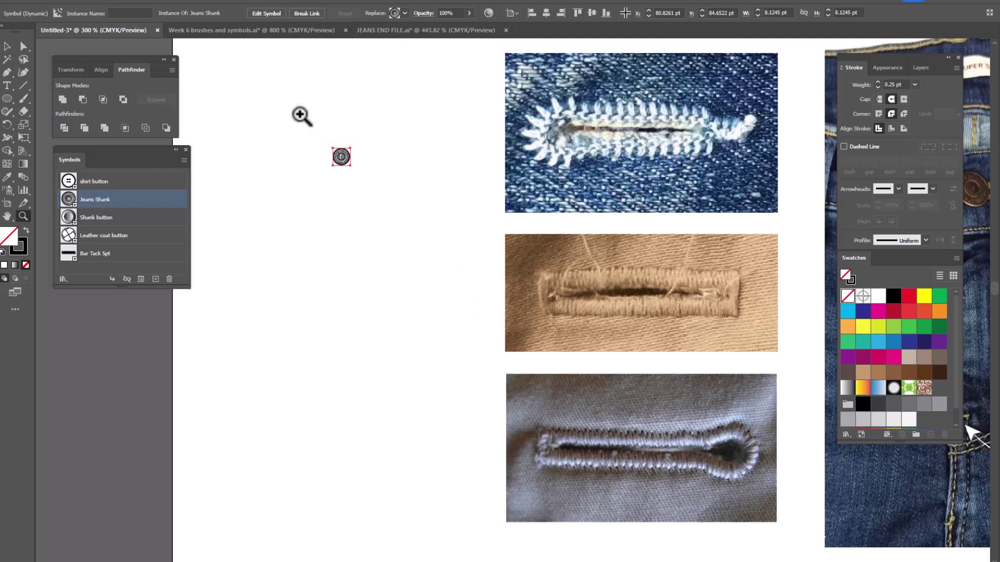
{"action": "left_click_drag", "start_coordinate": [302, 114], "coordinate": [607, 348]}
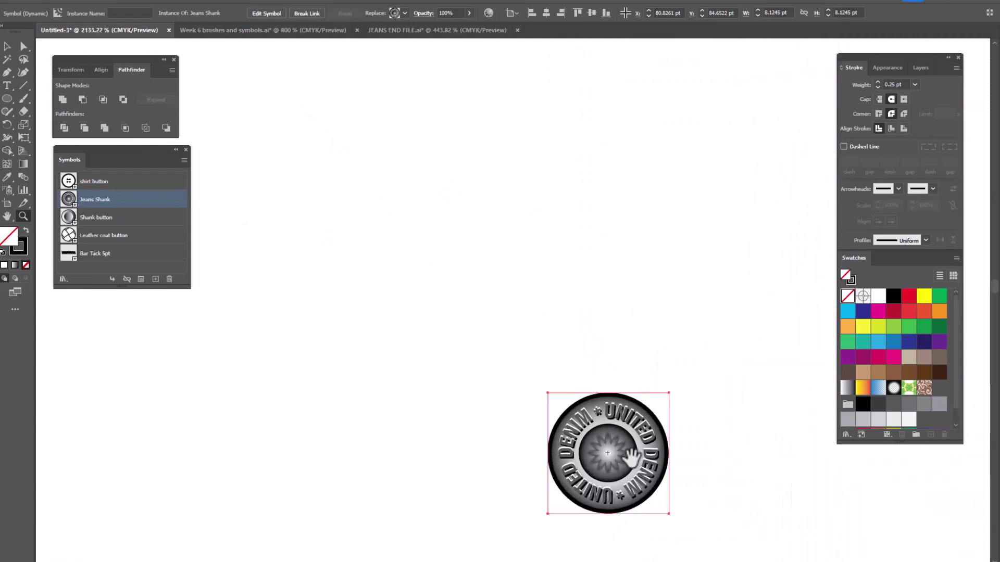
{"action": "left_click_drag", "start_coordinate": [605, 464], "coordinate": [400, 191]}
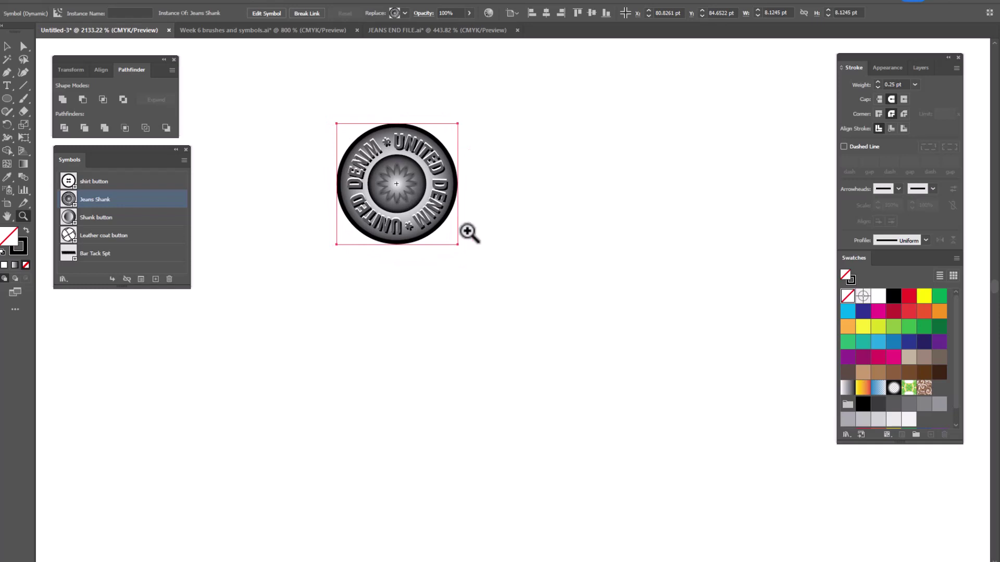
{"action": "left_click_drag", "start_coordinate": [525, 242], "coordinate": [467, 249]}
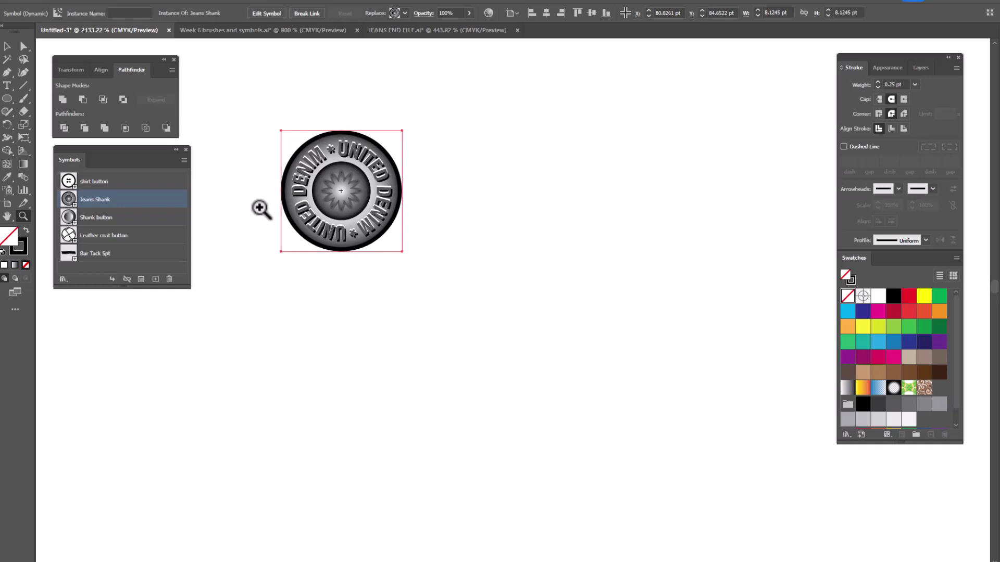
- Draw a teardrop loop about 10.4 pt long and 1.8 pt high across the shank button with the Pen tool, ending in a short tail
{"action": "left_click", "coordinate": [8, 73]}
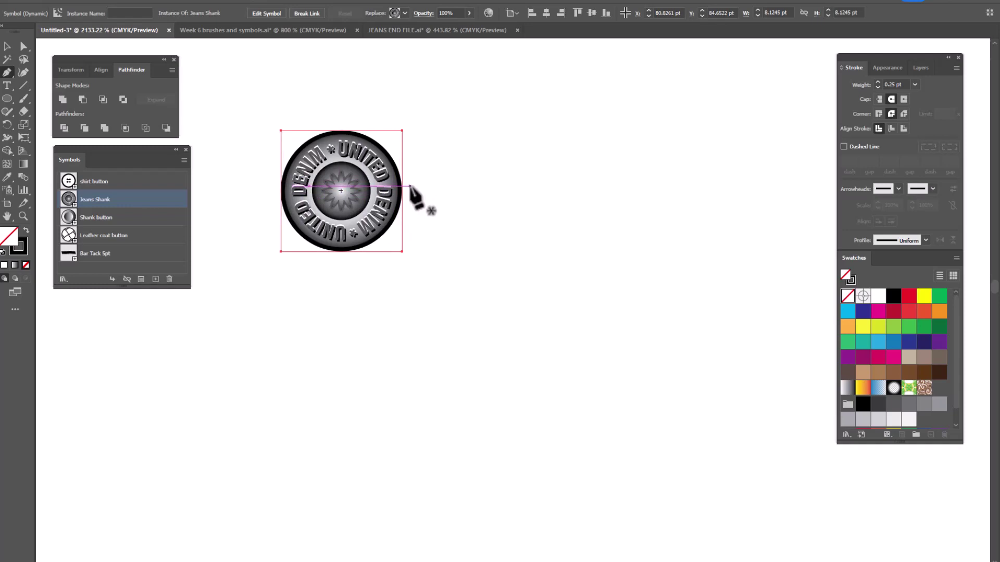
{"action": "left_click", "coordinate": [410, 186]}
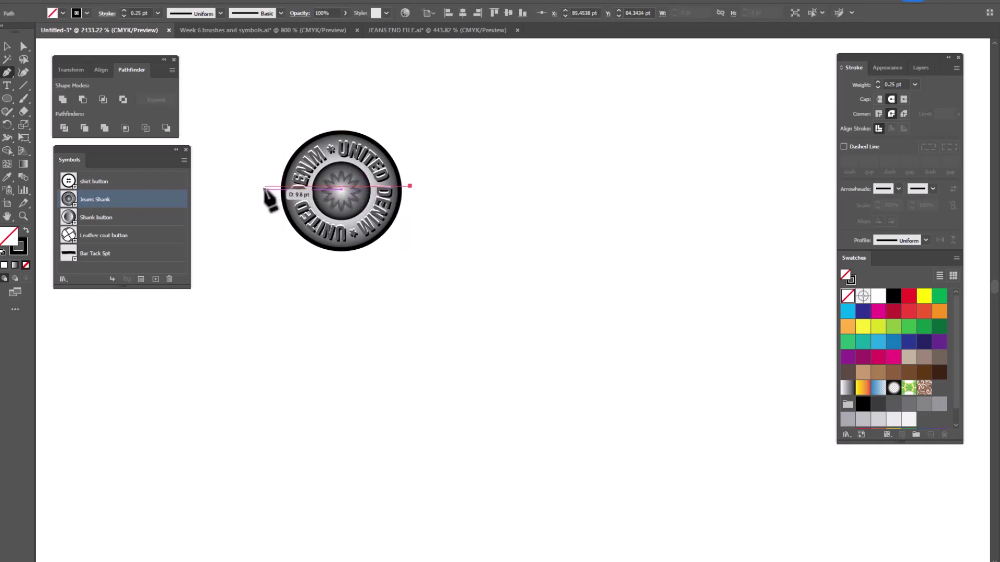
{"action": "left_click", "coordinate": [265, 189]}
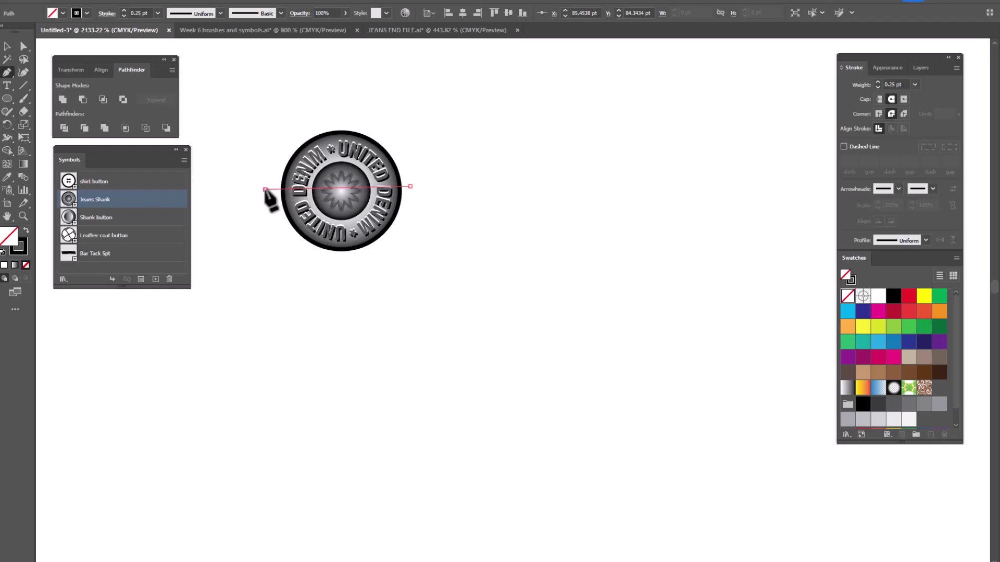
{"action": "left_click_drag", "start_coordinate": [265, 191], "coordinate": [265, 219]}
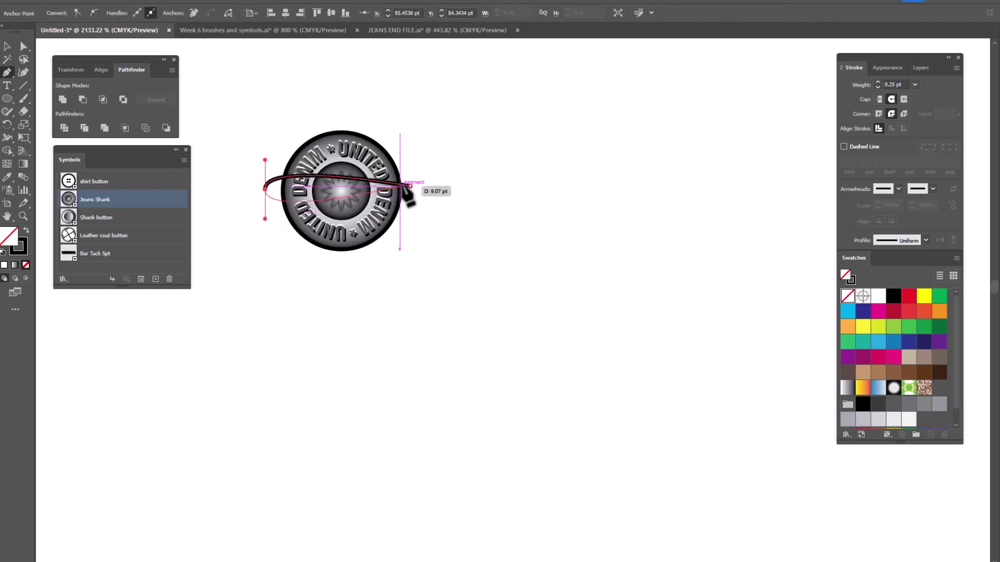
{"action": "left_click", "coordinate": [410, 186]}
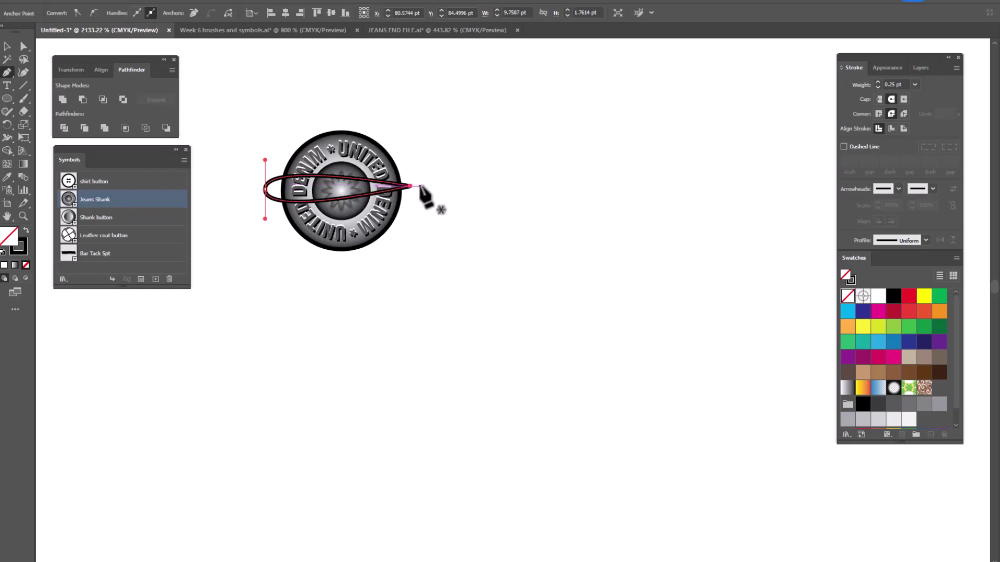
{"action": "left_click_drag", "start_coordinate": [419, 186], "coordinate": [412, 187]}
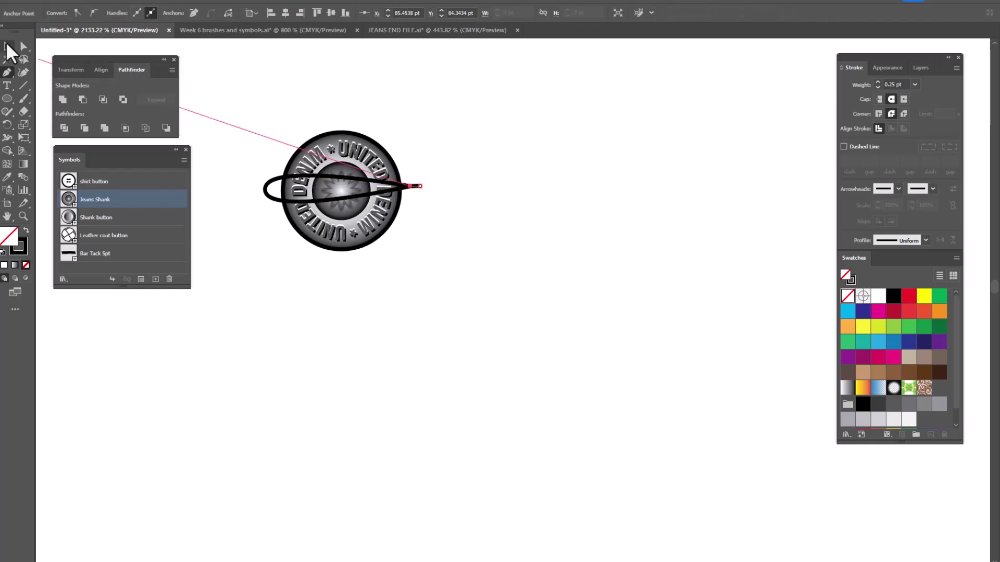
- Move the teardrop-shaped path horizontally off the shank button into the empty space on its right
{"action": "left_click", "coordinate": [7, 46]}
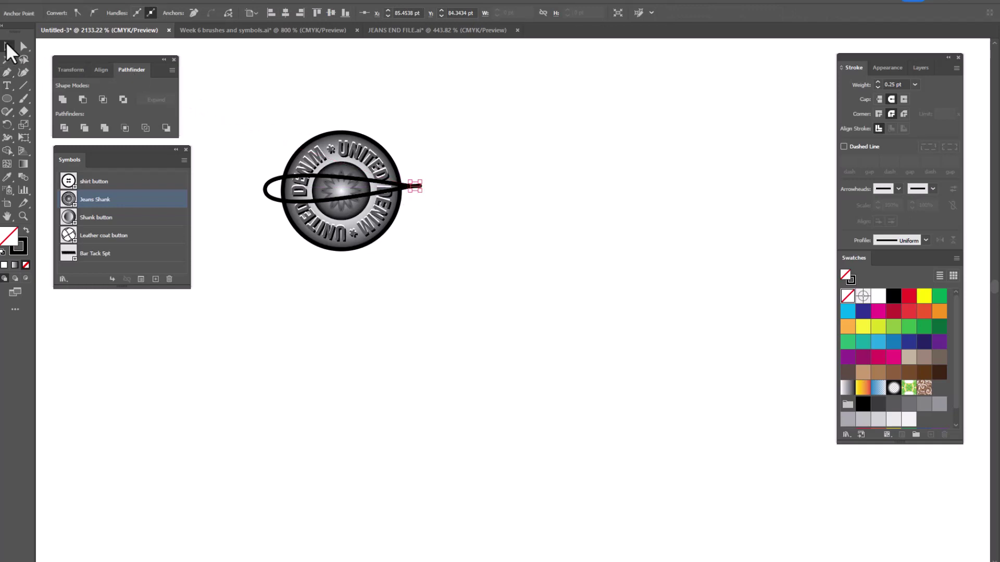
{"action": "left_click", "coordinate": [409, 192]}
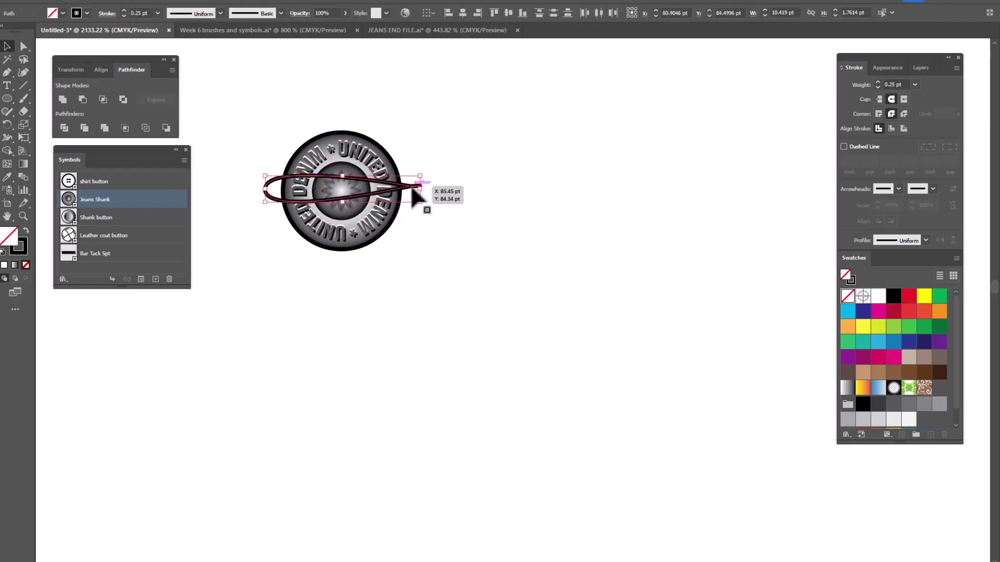
{"action": "left_click_drag", "start_coordinate": [412, 189], "coordinate": [574, 188]}
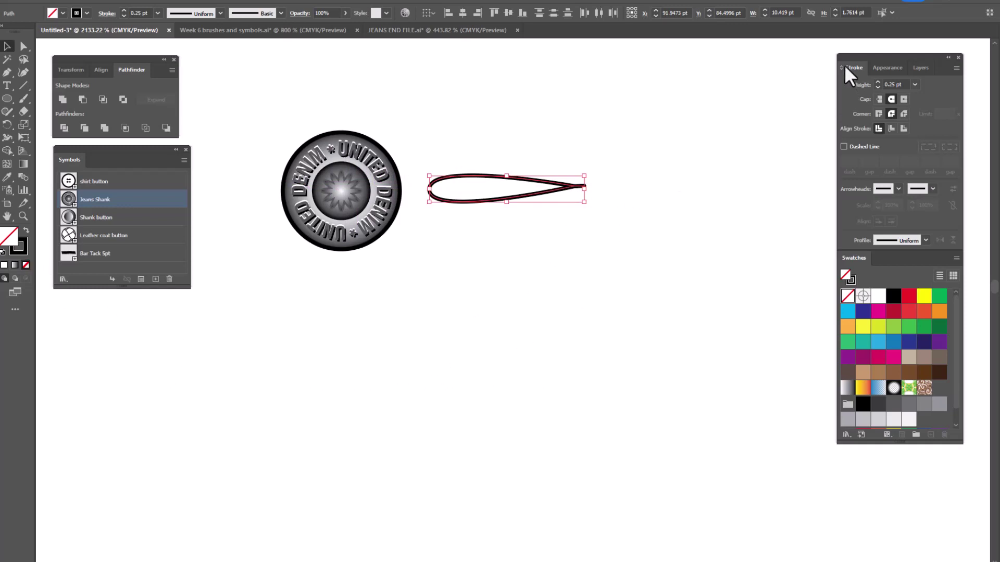
- Separate the Stroke settings from the docked group and try the last-used Zig Zag effect on the whole teardrop path
{"action": "left_click_drag", "start_coordinate": [845, 67], "coordinate": [653, 63]}
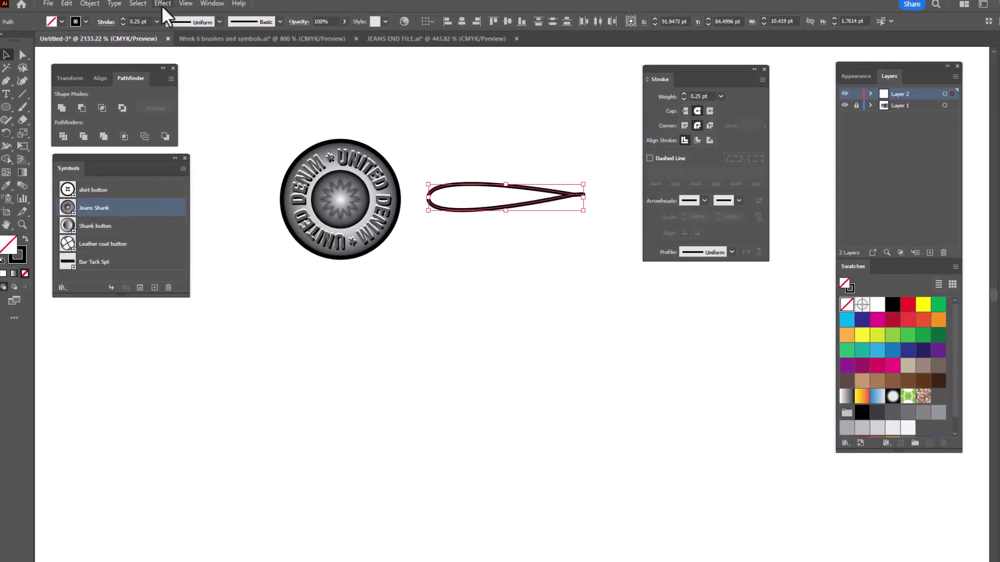
{"action": "left_click", "coordinate": [164, 4]}
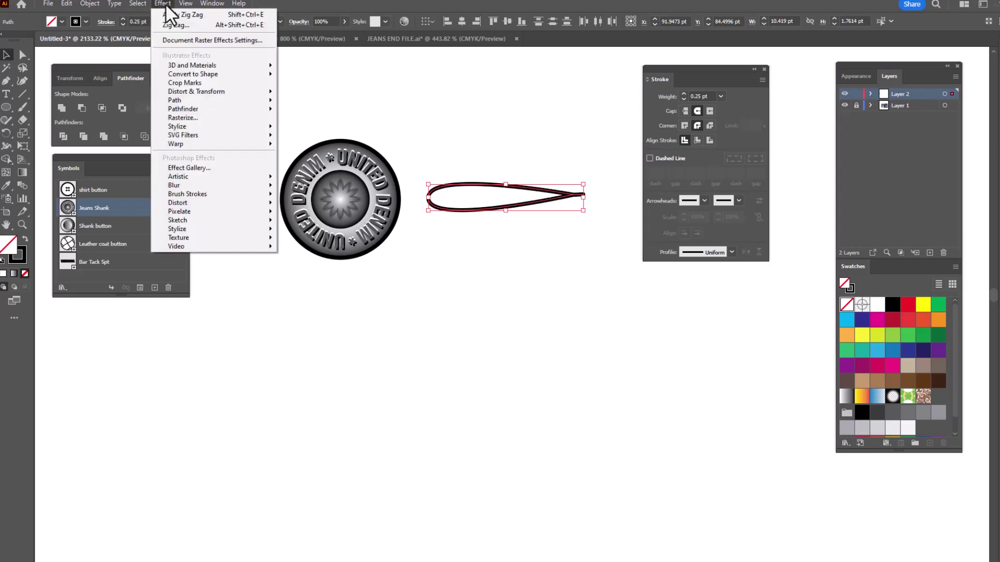
{"action": "mouse_move", "coordinate": [195, 95]}
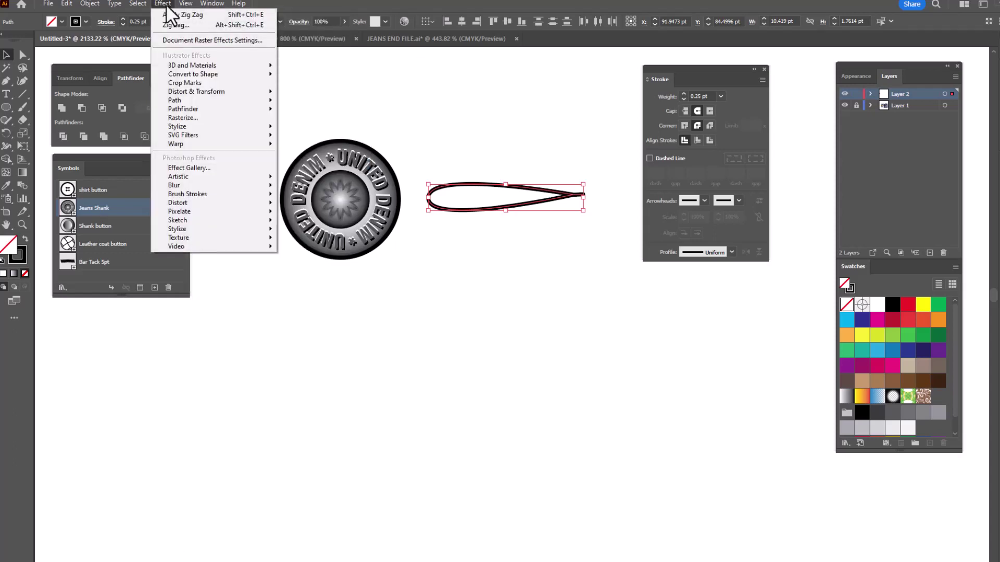
{"action": "left_click", "coordinate": [207, 15]}
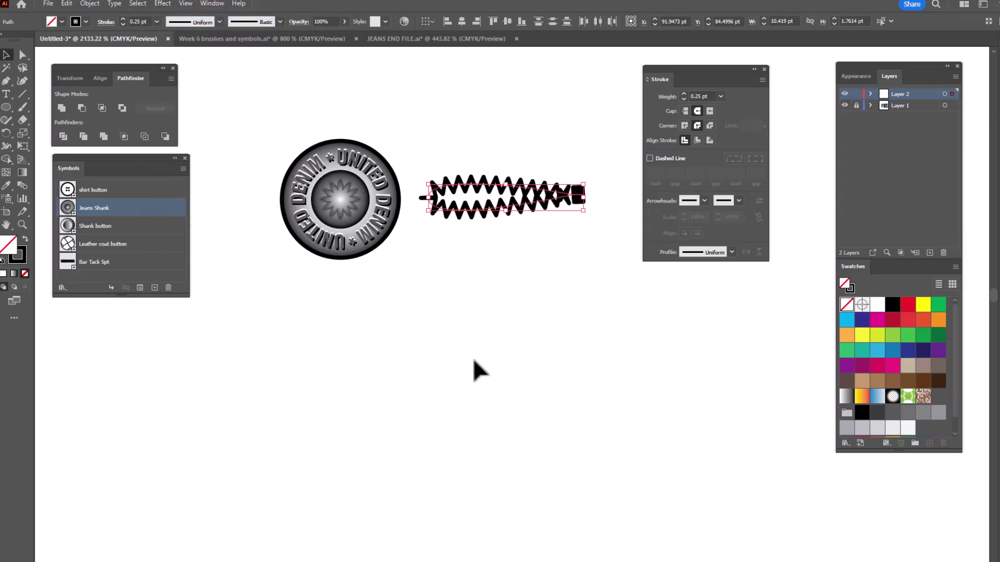
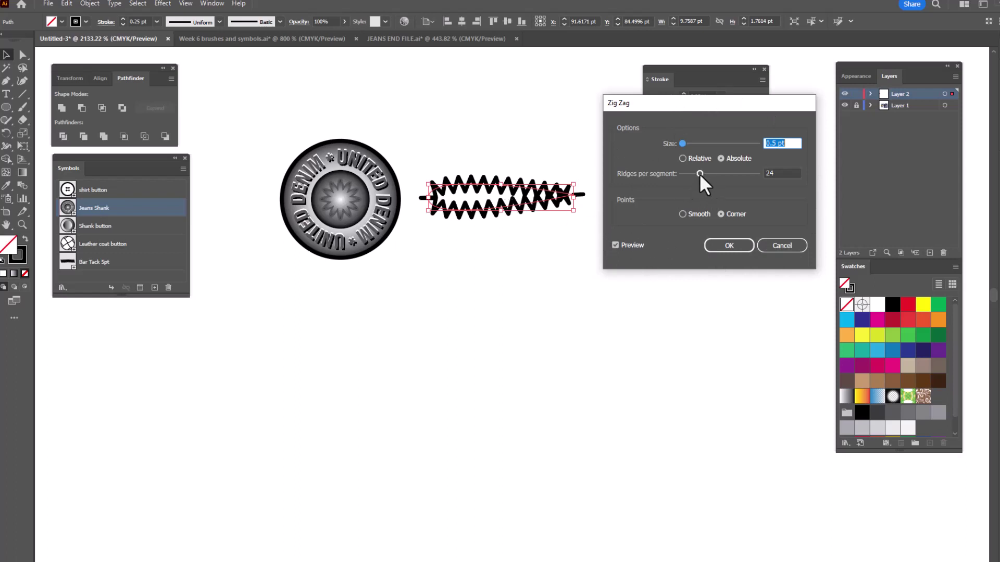
- Apply a Zig Zag effect to the teardrop loop with 0.5 pt absolute size, 58 ridges per segment and corner points
{"action": "key", "text": "Tab"}
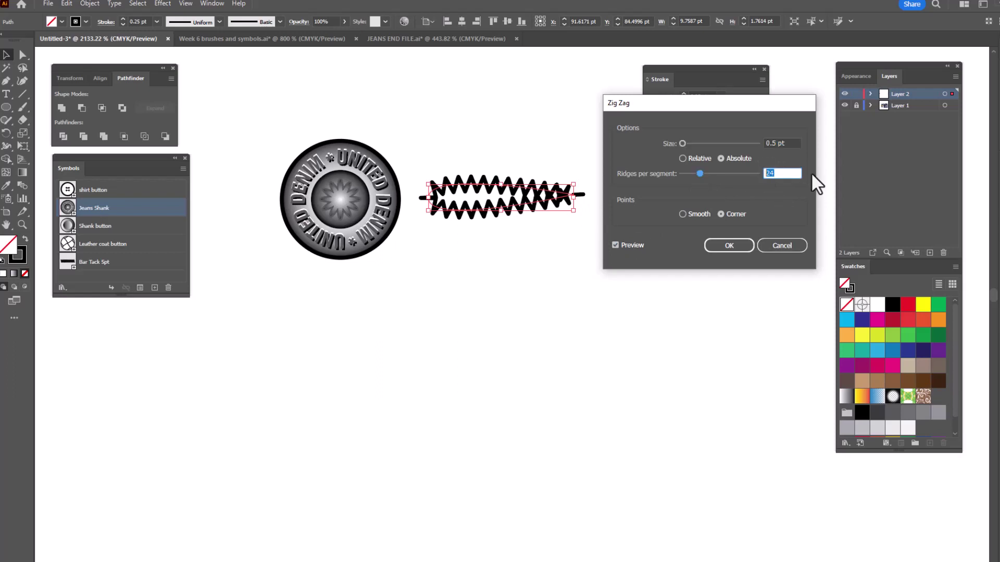
{"action": "key", "text": "Up"}
{"action": "key", "text": "Up"}
{"action": "key", "text": "Up"}
{"action": "key", "text": "Up"}
{"action": "key", "text": "Up"}
{"action": "key", "text": "Up"}
{"action": "key", "text": "Up"}
{"action": "key", "text": "Up"}
{"action": "key", "text": "Up"}
{"action": "key", "text": "Up"}
{"action": "key", "text": "Up"}
{"action": "key", "text": "Up"}
{"action": "key", "text": "Up"}
{"action": "key", "text": "Up"}
{"action": "key", "text": "Up"}
{"action": "key", "text": "Up"}
{"action": "key", "text": "Up"}
{"action": "key", "text": "Up"}
{"action": "key", "text": "Up"}
{"action": "key", "text": "Up"}
{"action": "key", "text": "Up"}
{"action": "key", "text": "Up"}
{"action": "key", "text": "Up"}
{"action": "key", "text": "Up"}
{"action": "key", "text": "Up"}
{"action": "key", "text": "Up"}
{"action": "key", "text": "Up"}
{"action": "key", "text": "Up"}
{"action": "key", "text": "Up"}
{"action": "key", "text": "Up"}
{"action": "key", "text": "Up"}
{"action": "key", "text": "Up"}
{"action": "key", "text": "Up"}
{"action": "key", "text": "Up"}
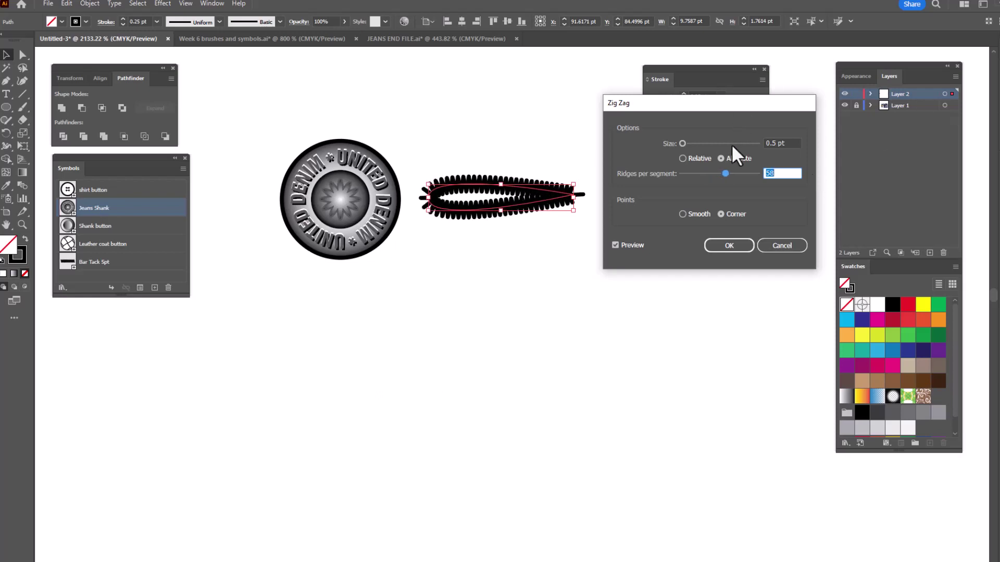
{"action": "left_click", "coordinate": [728, 246]}
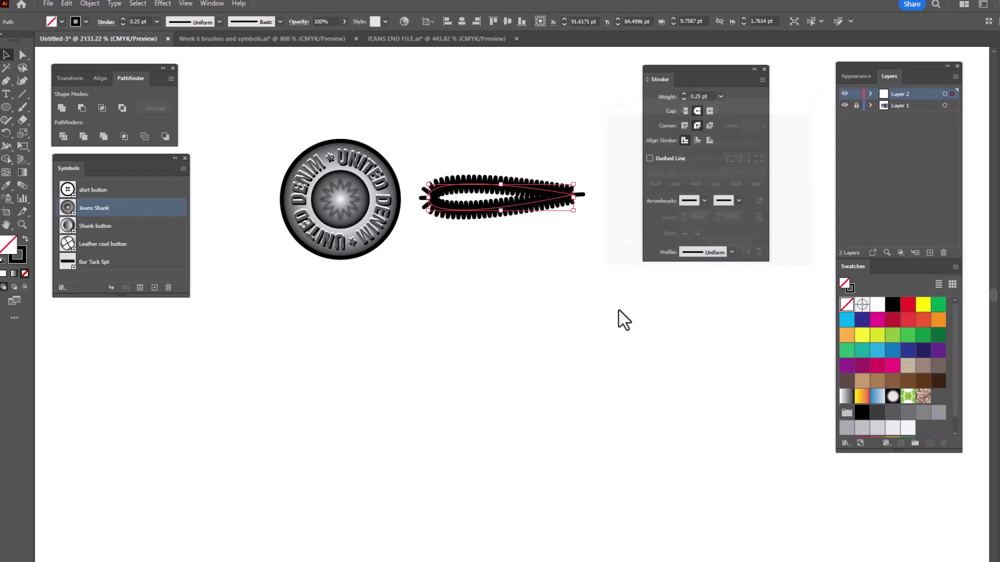
{"action": "left_click", "coordinate": [609, 314]}
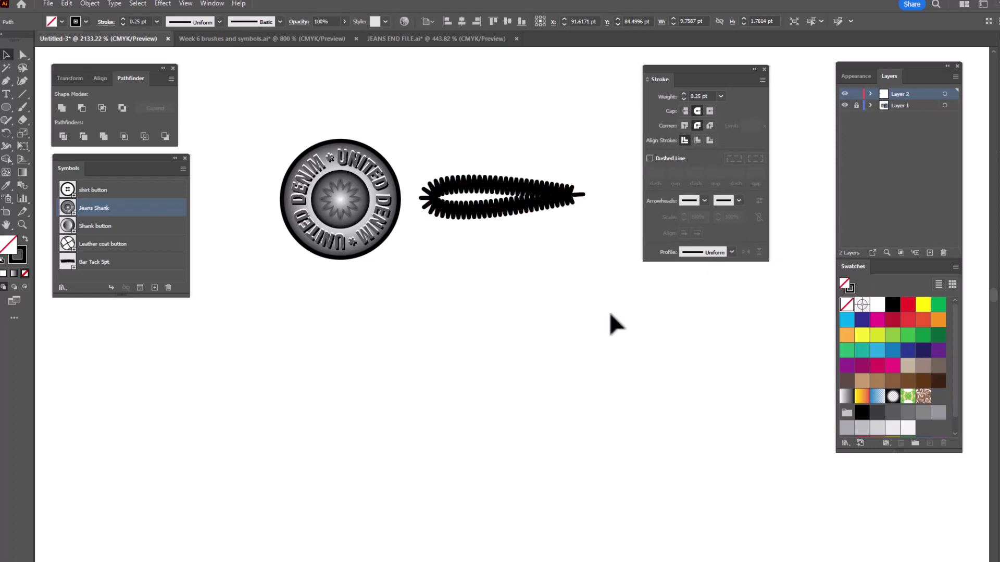
- Apply a Zig Zag effect to the buttonhole's short tail with 0.5 pt absolute size, 3 ridges per segment and corner points
{"action": "left_click", "coordinate": [576, 195]}
{"action": "left_click", "coordinate": [163, 4]}
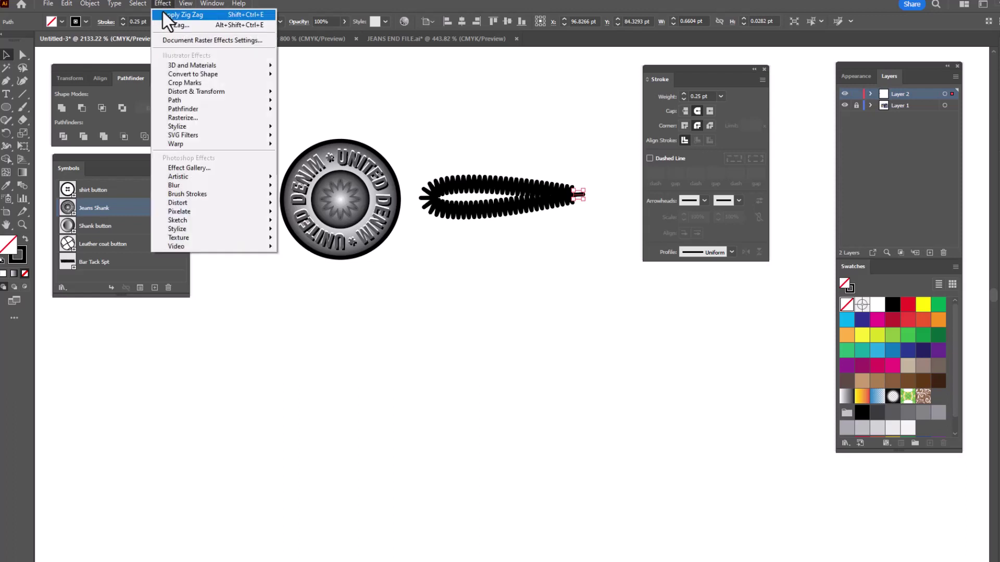
{"action": "left_click", "coordinate": [161, 26]}
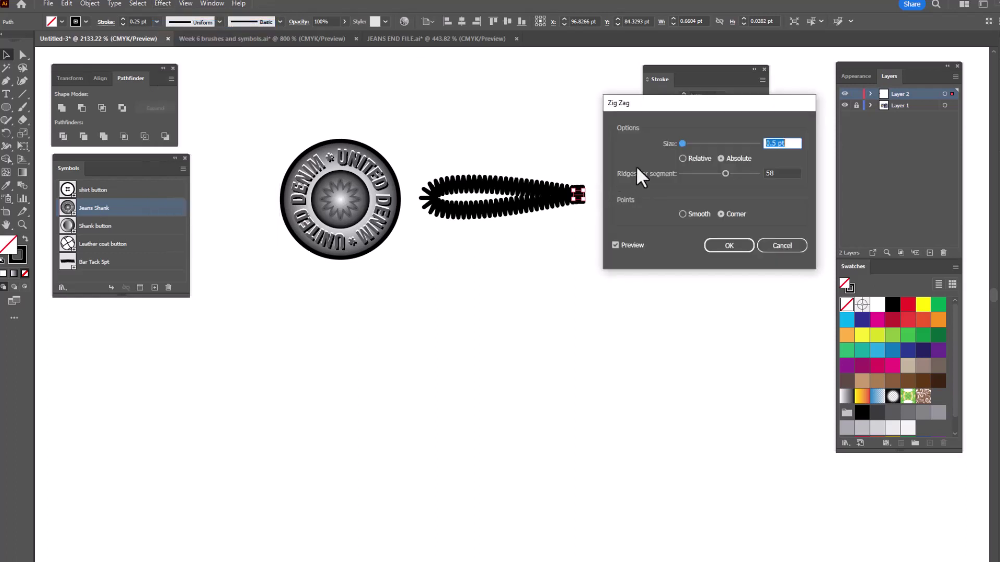
{"action": "left_click_drag", "start_coordinate": [666, 112], "coordinate": [752, 73]}
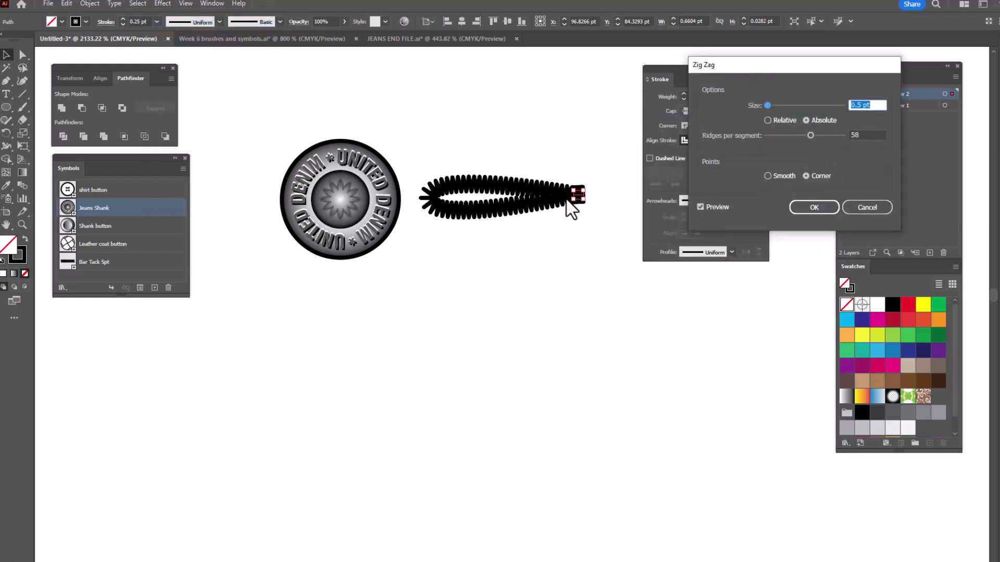
{"action": "left_click_drag", "start_coordinate": [810, 136], "coordinate": [778, 136]}
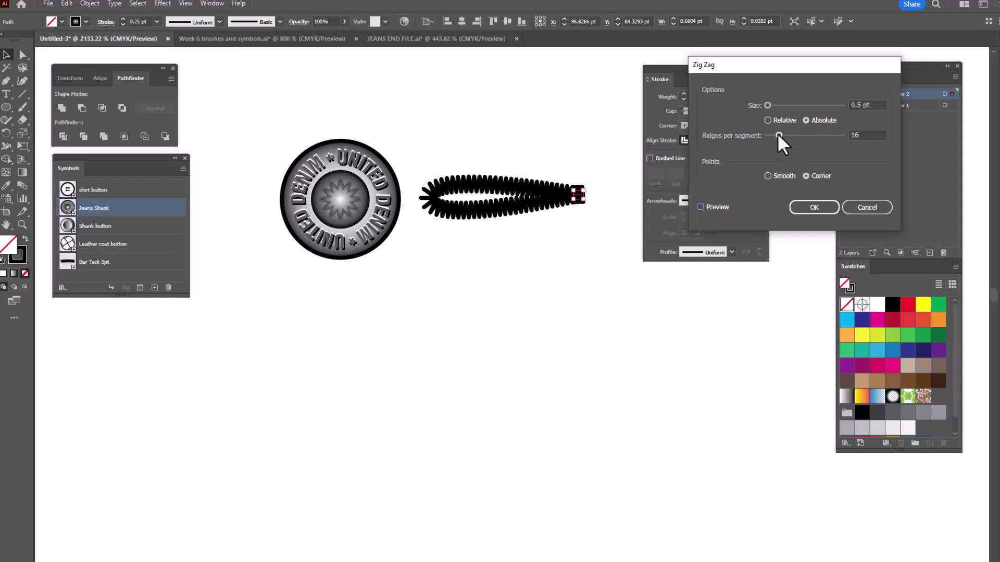
{"action": "left_click_drag", "start_coordinate": [778, 135], "coordinate": [771, 134]}
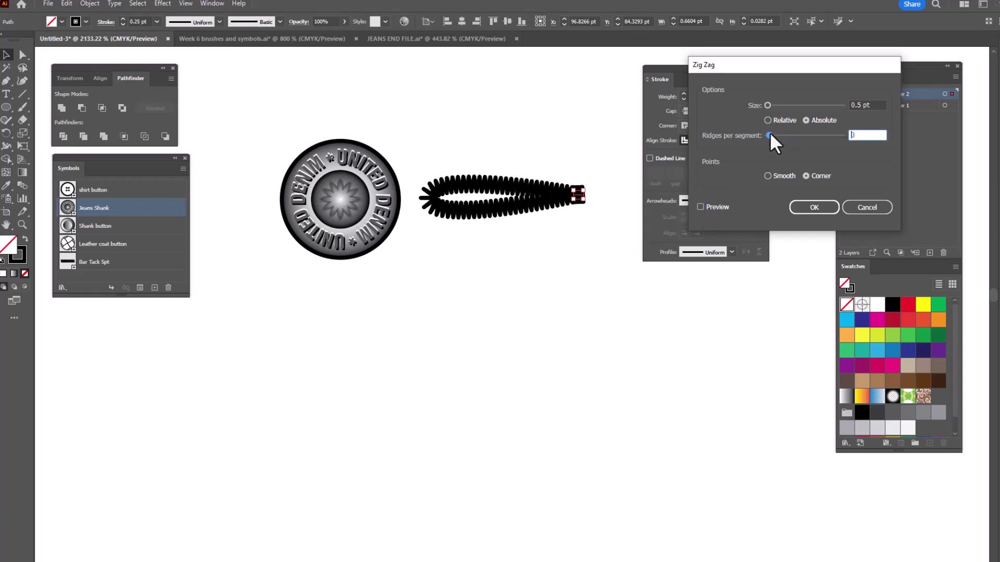
{"action": "left_click", "coordinate": [699, 206]}
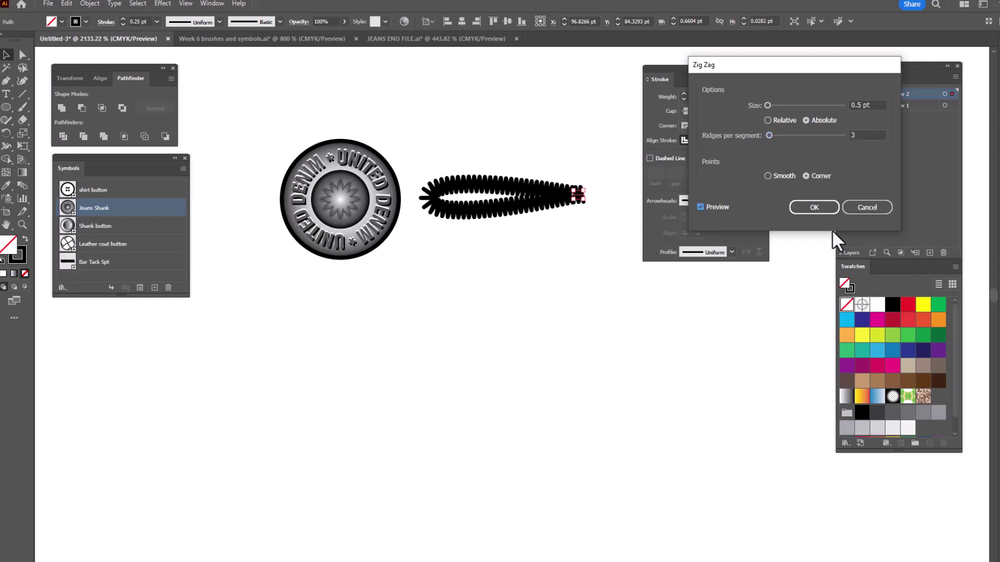
{"action": "left_click", "coordinate": [811, 207]}
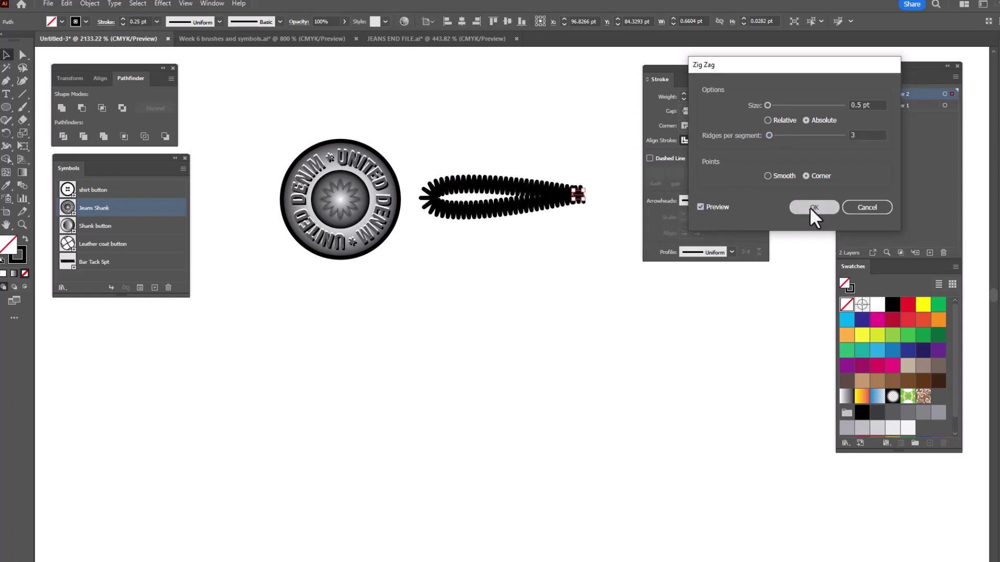
{"action": "left_click", "coordinate": [539, 339]}
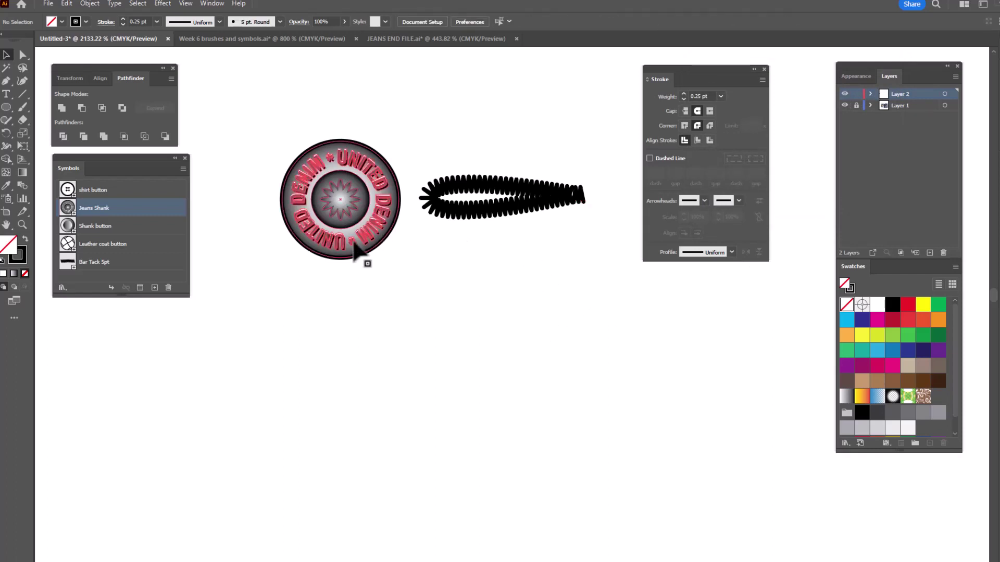
- Save the zigzag loop and its tail together as a new dynamic symbol named "Jean Buttonhole"
{"action": "left_click_drag", "start_coordinate": [596, 174], "coordinate": [417, 242]}
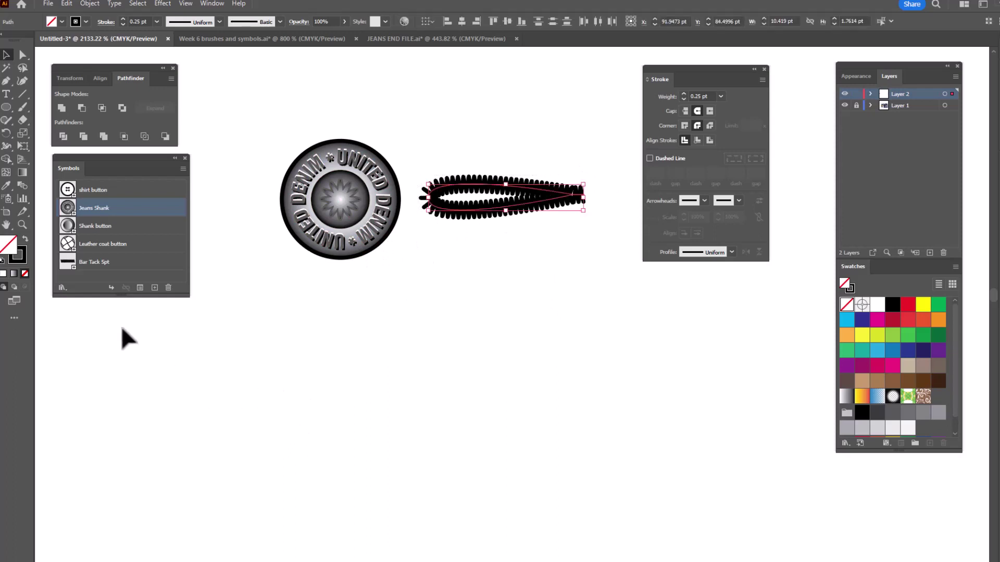
{"action": "left_click", "coordinate": [155, 288]}
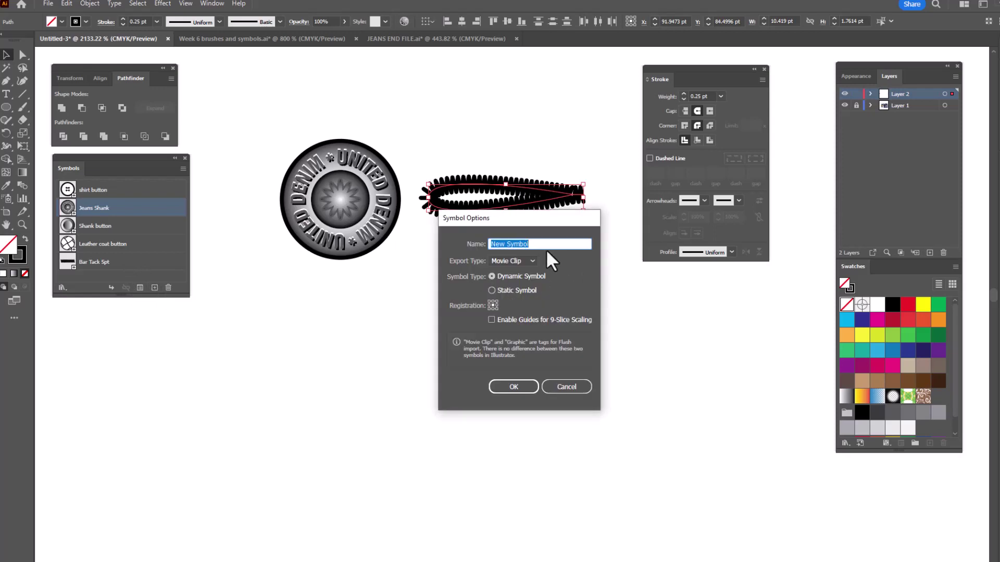
{"action": "type", "text": "Jean Buttonhole"}
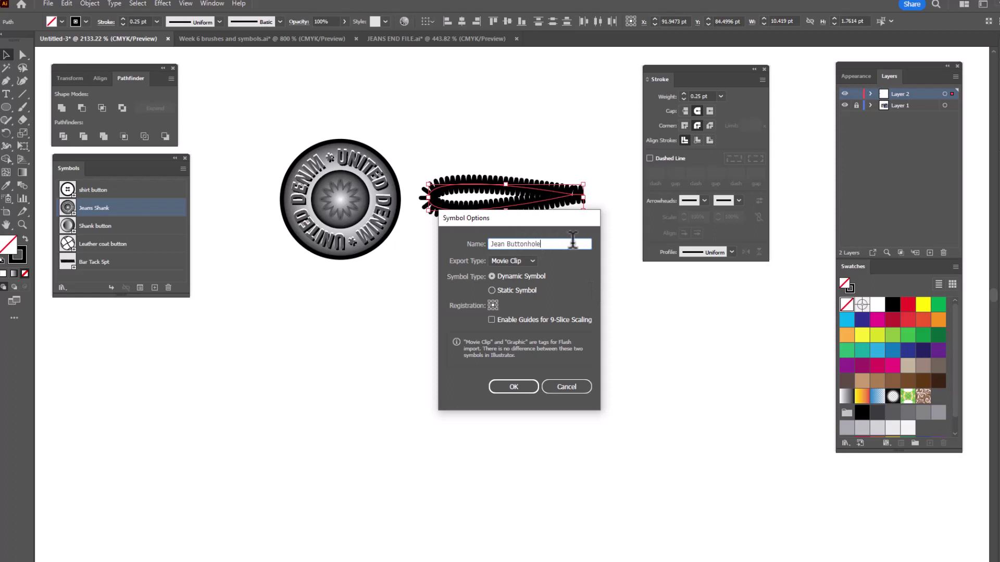
{"action": "left_click", "coordinate": [520, 390]}
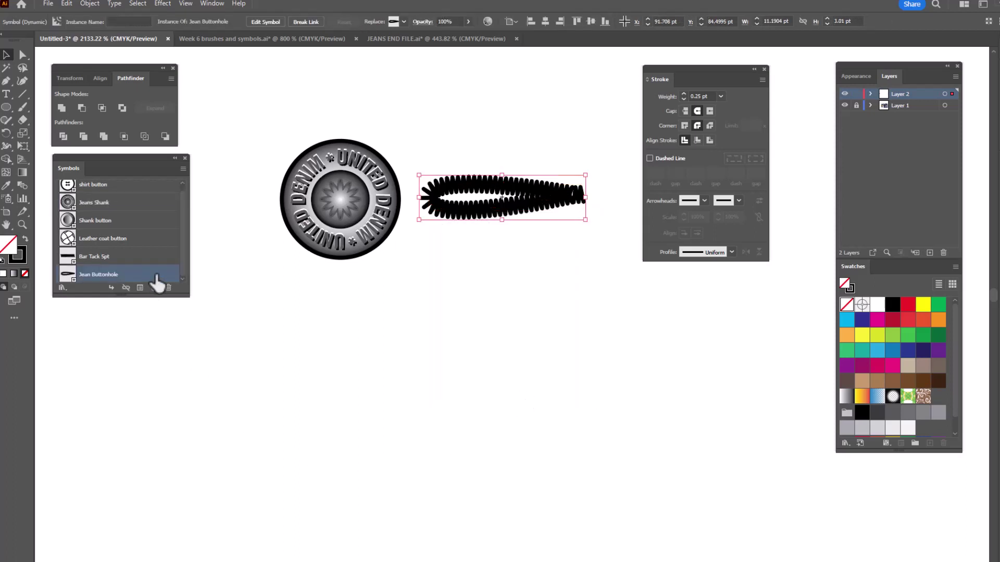
- Place a shirt button symbol below the shank button and draw a rectangle about 6.46 pt wide and 1 pt high across its centre
{"action": "left_click_drag", "start_coordinate": [185, 296], "coordinate": [190, 338]}
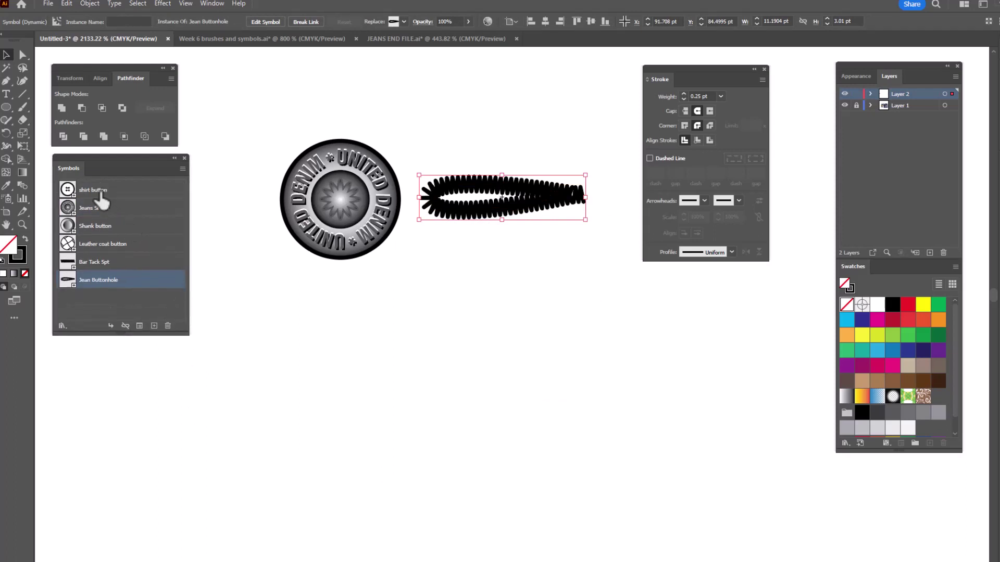
{"action": "left_click_drag", "start_coordinate": [99, 195], "coordinate": [338, 336]}
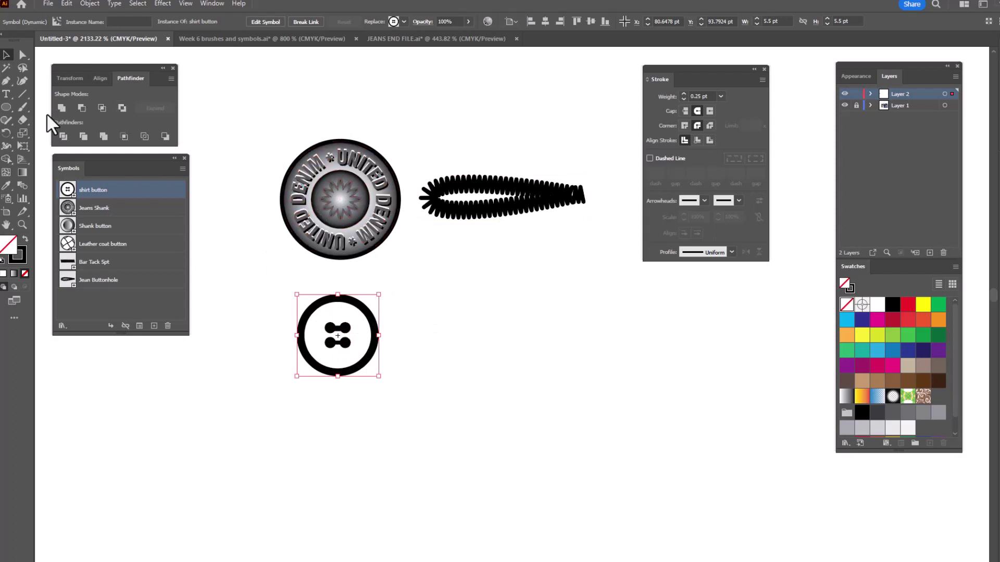
{"action": "left_click", "coordinate": [7, 106]}
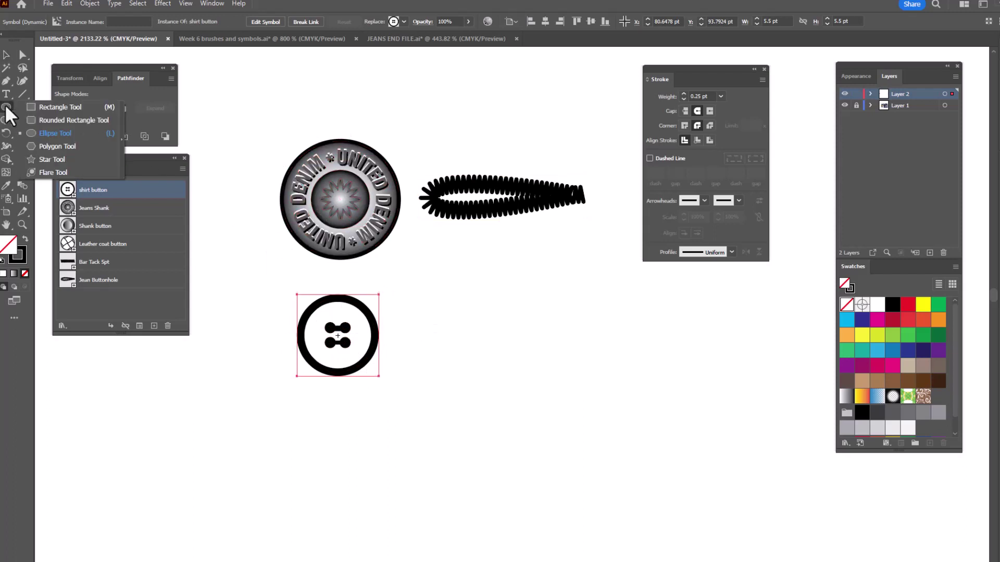
{"action": "left_click", "coordinate": [73, 108]}
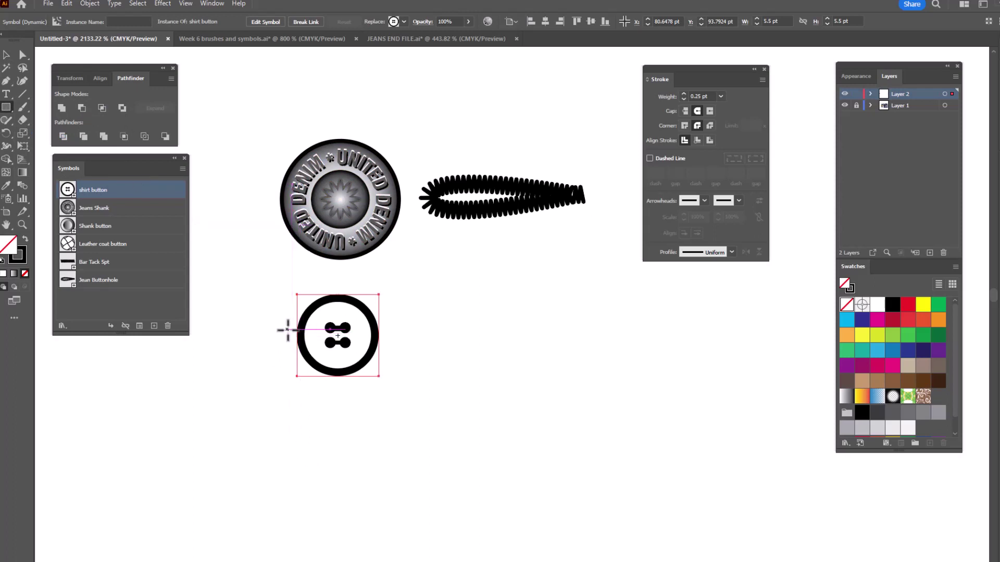
{"action": "left_click_drag", "start_coordinate": [288, 327], "coordinate": [388, 344]}
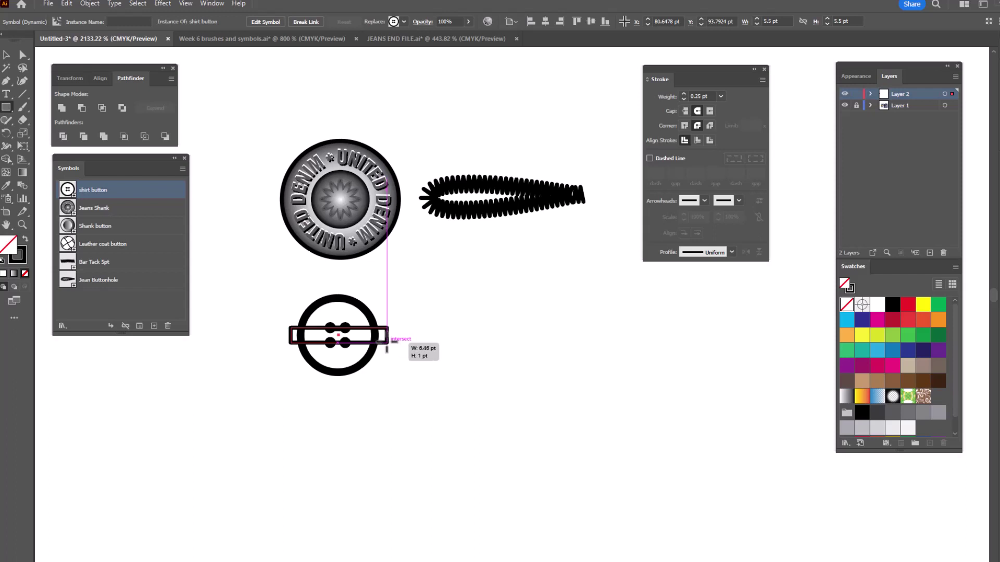
{"action": "left_click_drag", "start_coordinate": [387, 343], "coordinate": [388, 342]}
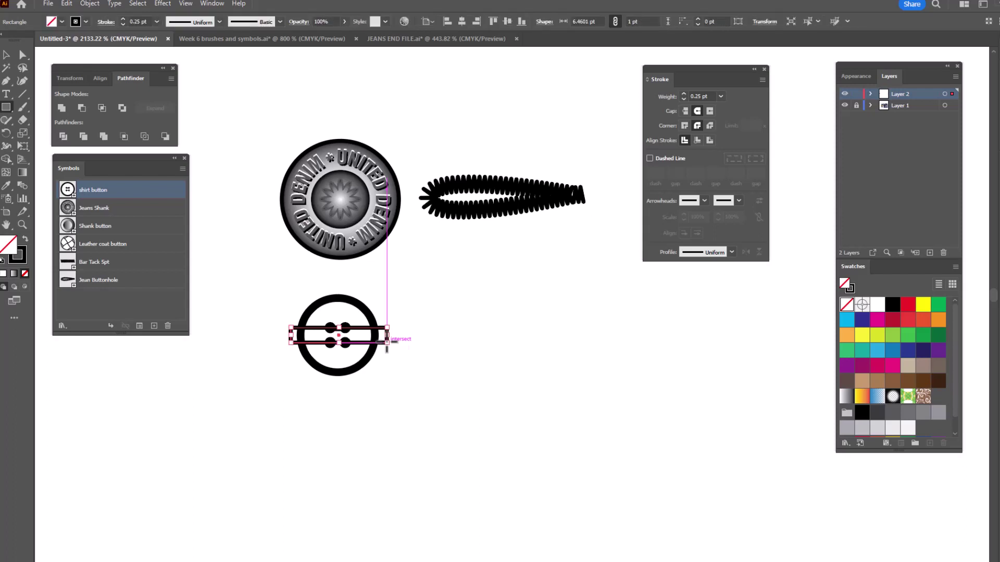
{"action": "left_click", "coordinate": [545, 328]}
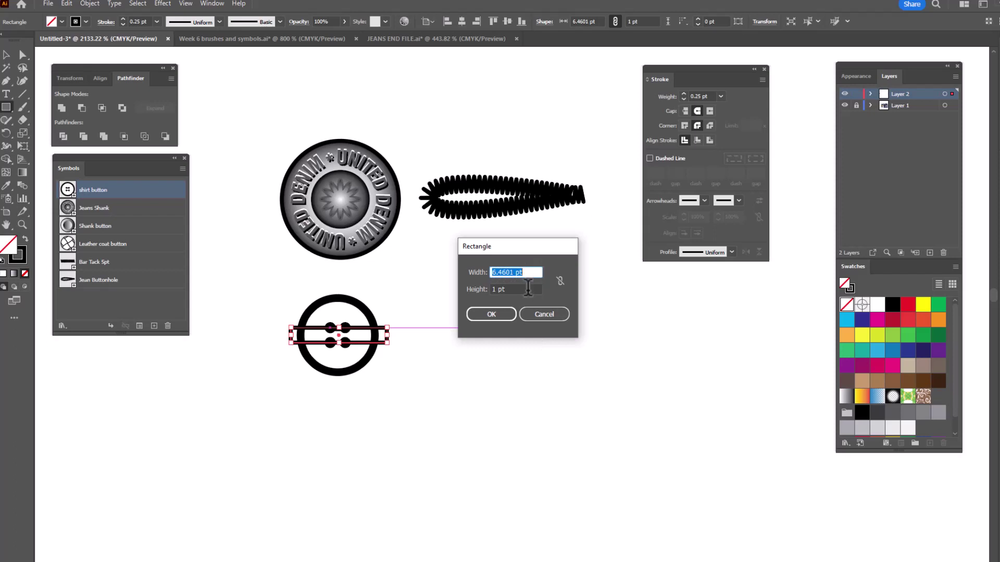
{"action": "left_click", "coordinate": [536, 315]}
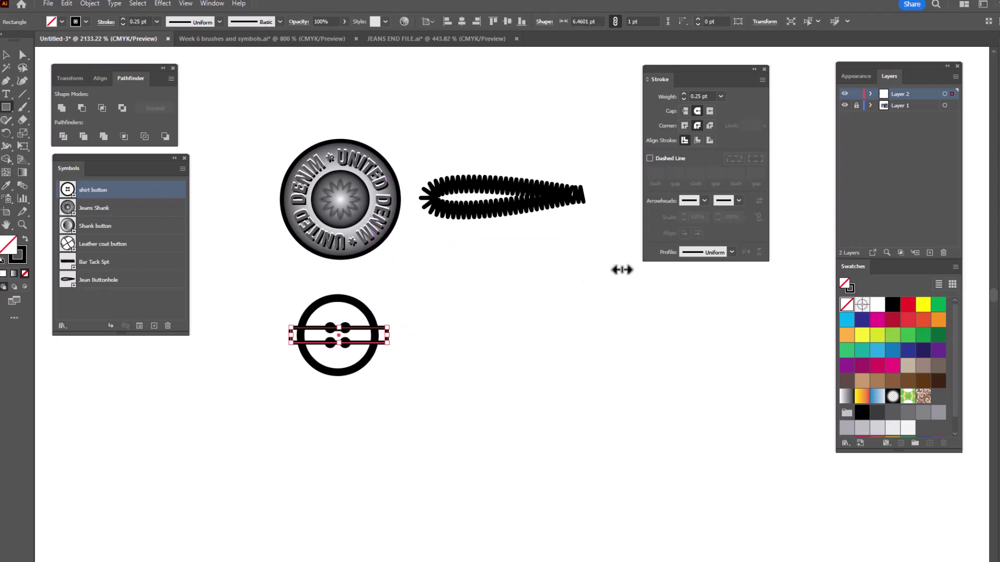
- Move the thin rectangle horizontally off the shirt button into the empty space on its right
{"action": "left_click", "coordinate": [701, 110]}
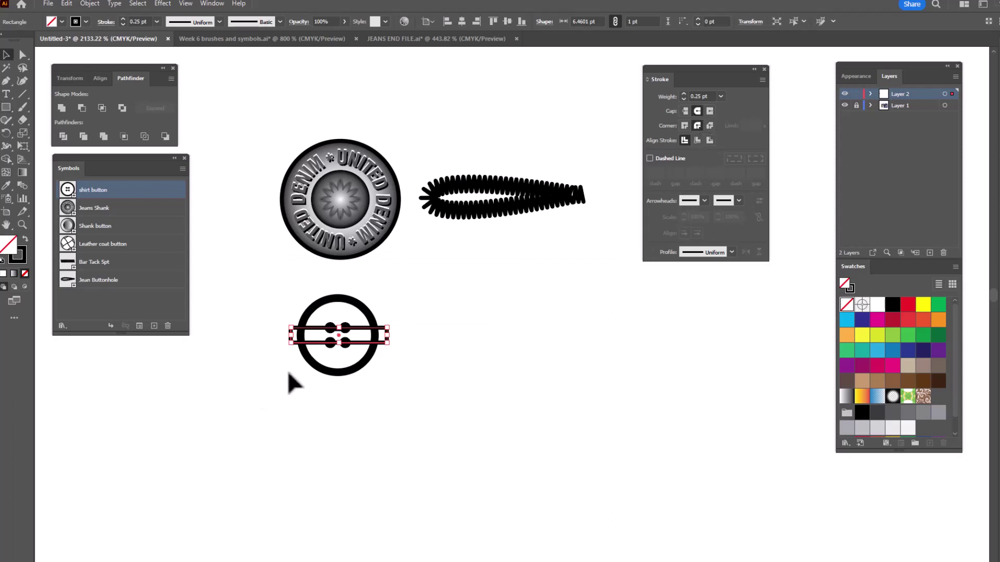
{"action": "left_click", "coordinate": [424, 334], "text": "ctrl"}
{"action": "left_click_drag", "start_coordinate": [390, 341], "coordinate": [522, 339]}
{"action": "left_click", "coordinate": [528, 400]}
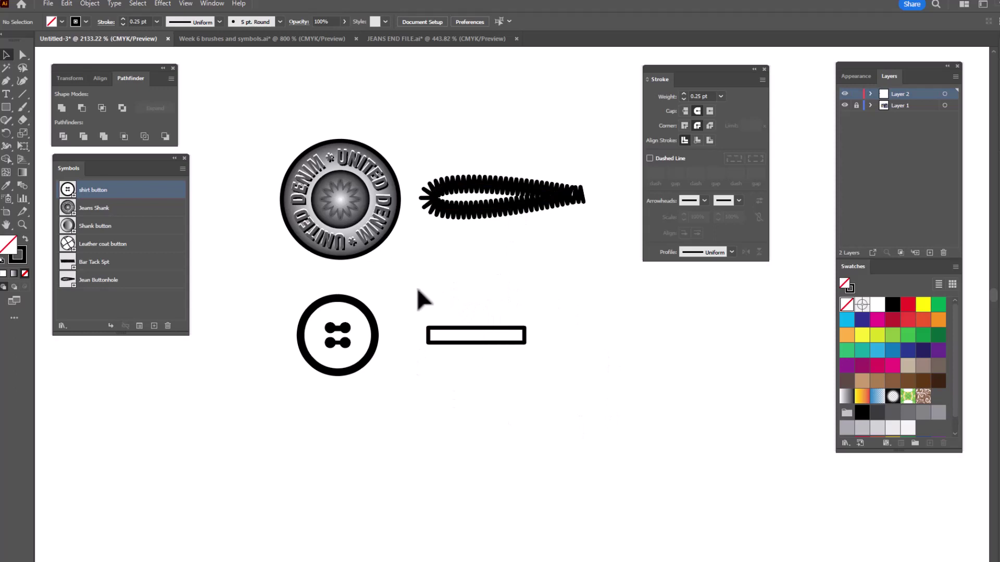
- Cut the two long sides out of the rectangle and paste them in front in the same place as separate paths
{"action": "left_click", "coordinate": [23, 53]}
{"action": "left_click_drag", "start_coordinate": [461, 309], "coordinate": [480, 366]}
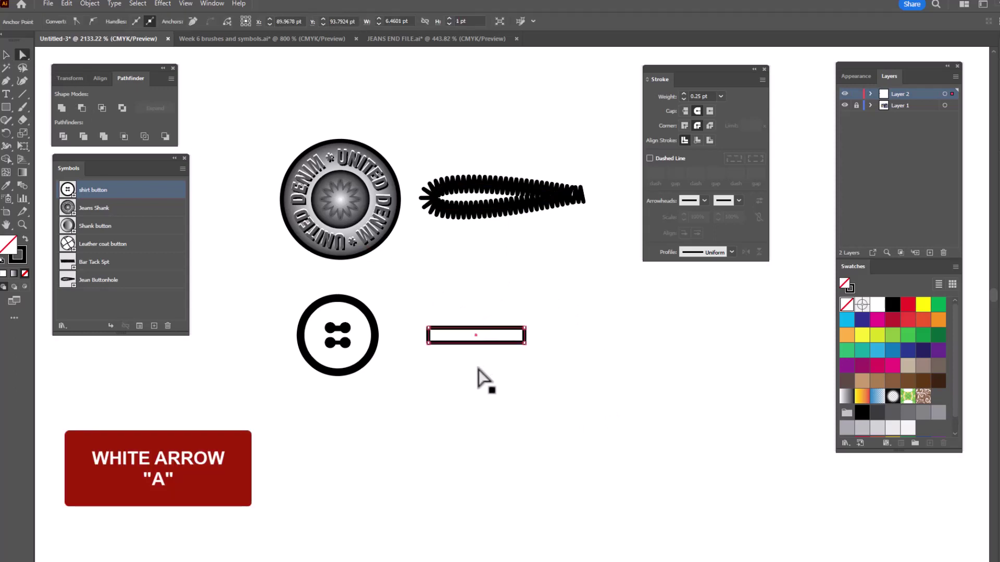
{"action": "key", "text": "ctrl+x"}
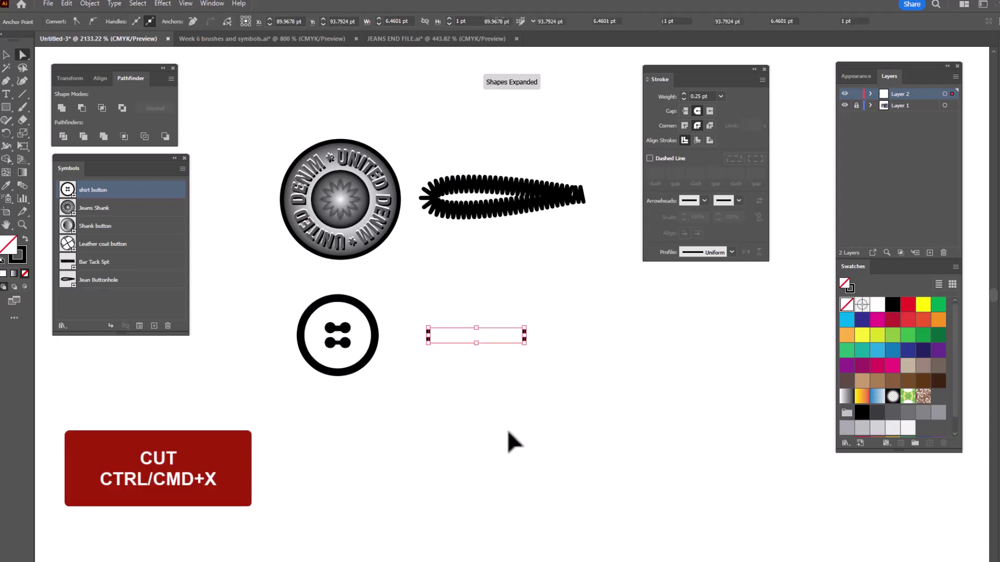
{"action": "key", "text": "ctrl+f"}
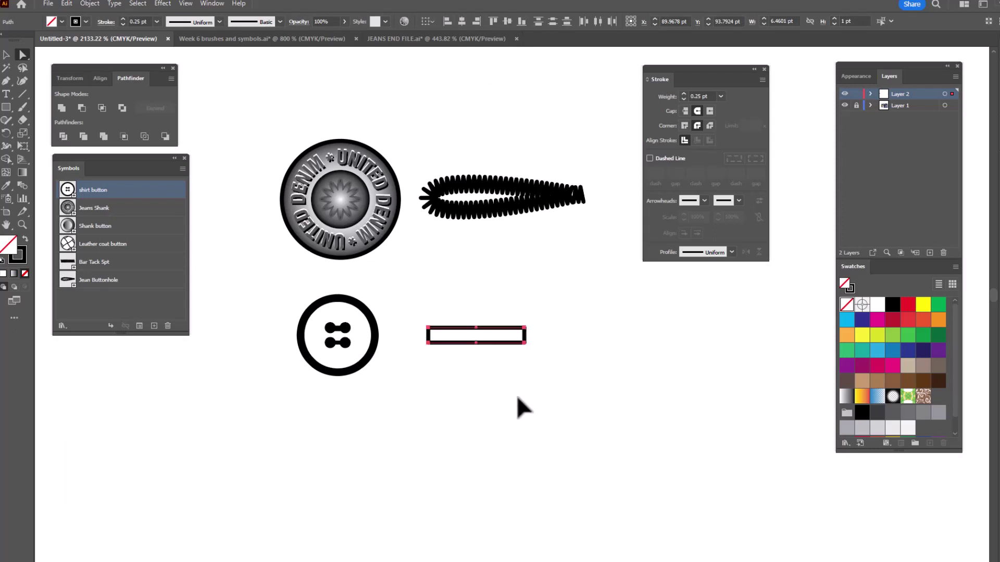
- Open the Zig Zag effect for the rectangle's two long sides and set its absolute size to 0.3 pt
{"action": "left_click", "coordinate": [163, 4]}
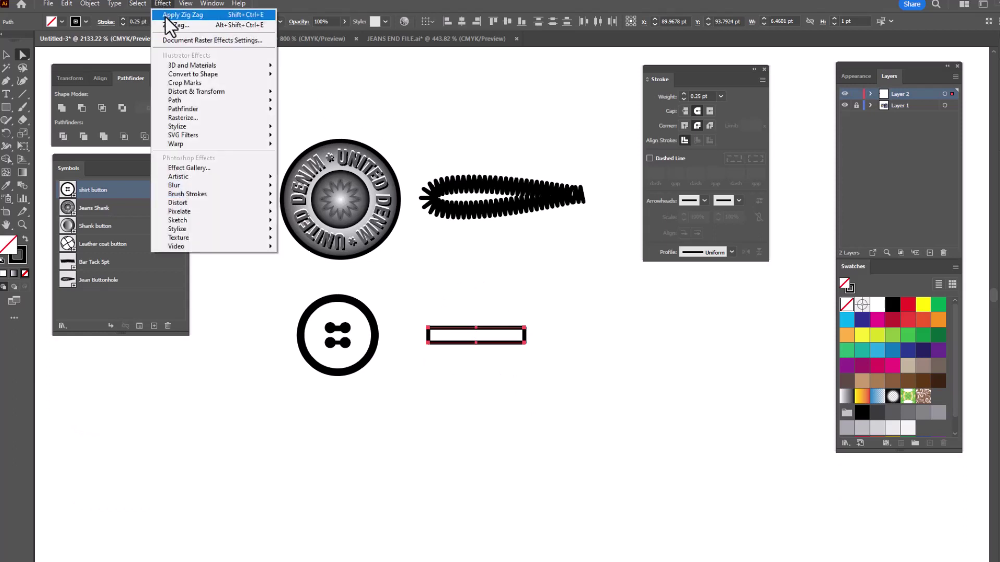
{"action": "left_click", "coordinate": [166, 25]}
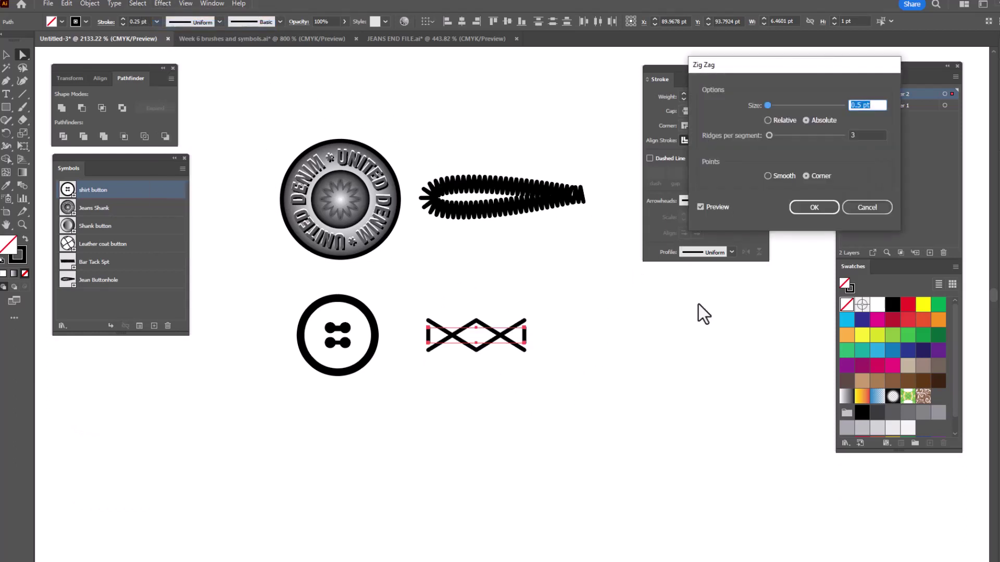
{"action": "mouse_move", "coordinate": [810, 73]}
{"action": "left_mouse_down"}
{"action": "mouse_move", "coordinate": [529, 84]}
{"action": "mouse_move", "coordinate": [540, 75]}
{"action": "left_mouse_up"}
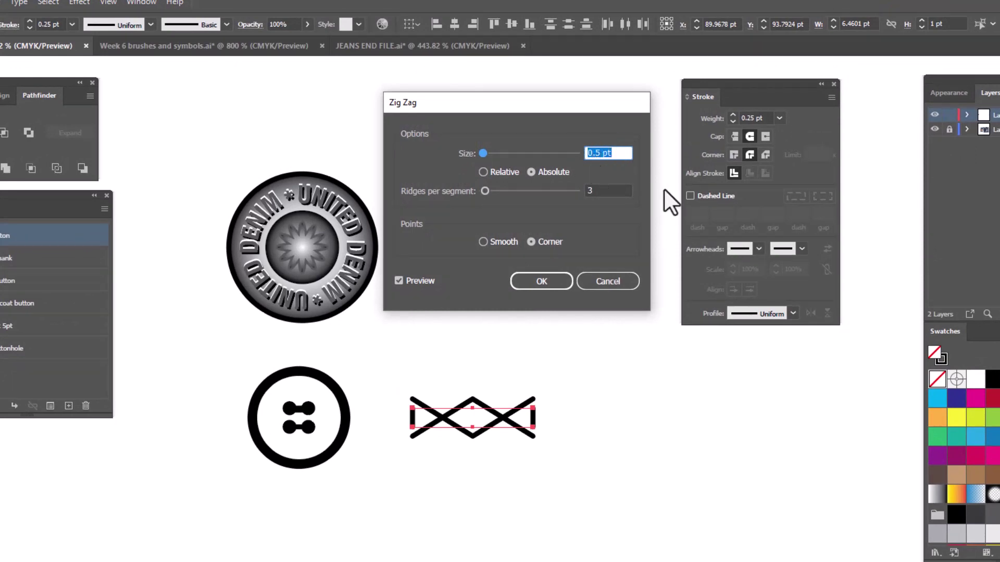
{"action": "key", "text": "Down"}
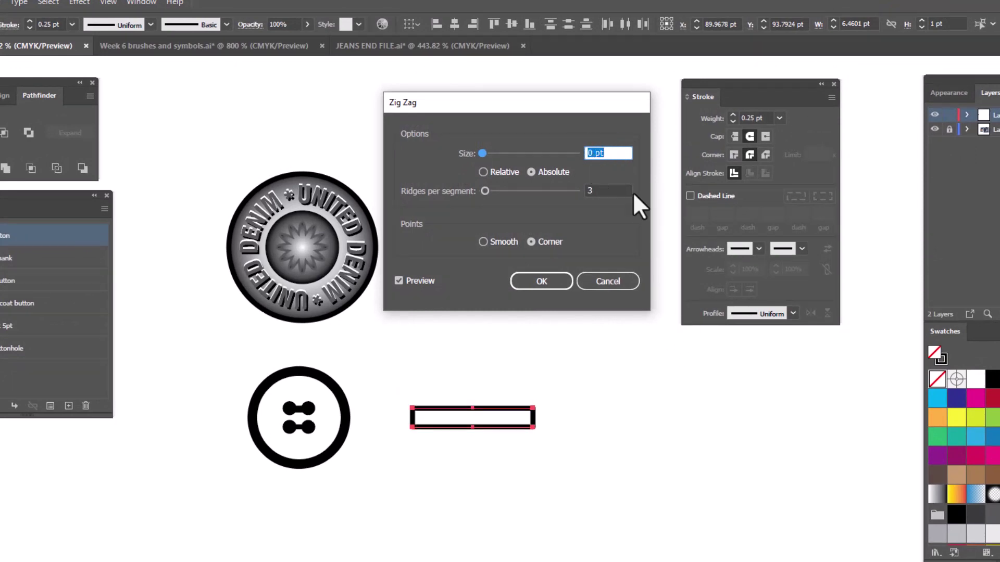
{"action": "key", "text": "Up"}
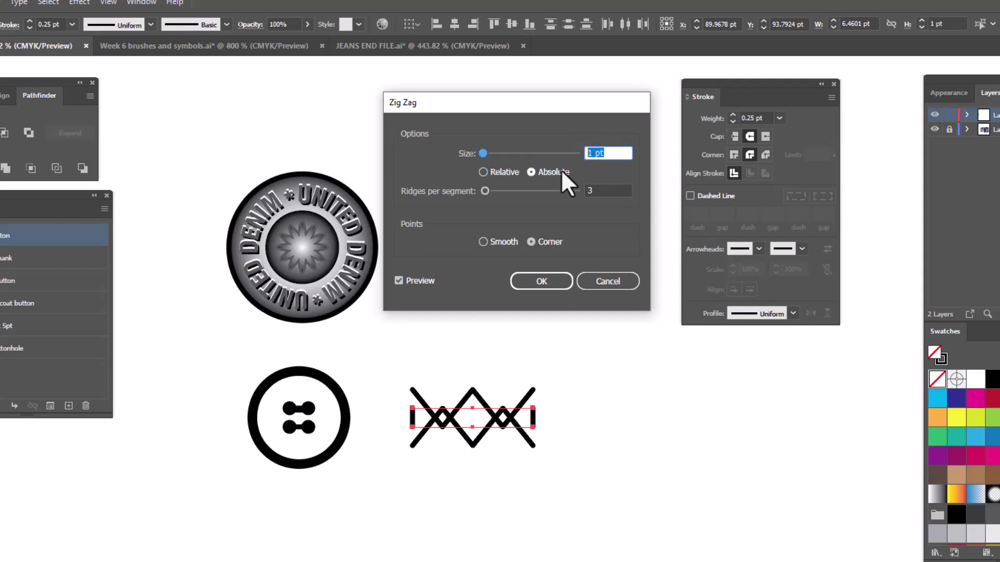
{"action": "type", "text": ".3"}
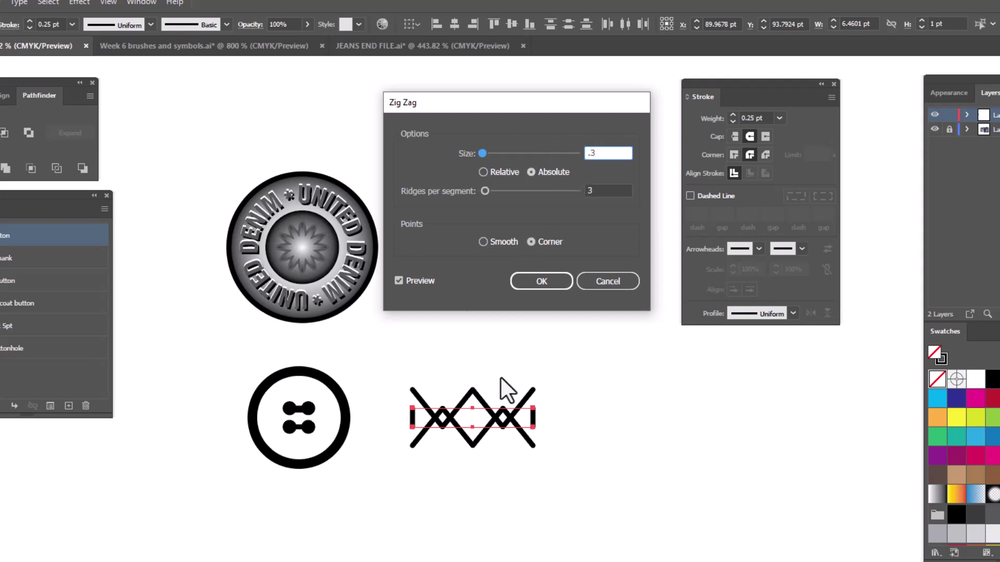
{"action": "left_click", "coordinate": [399, 280]}
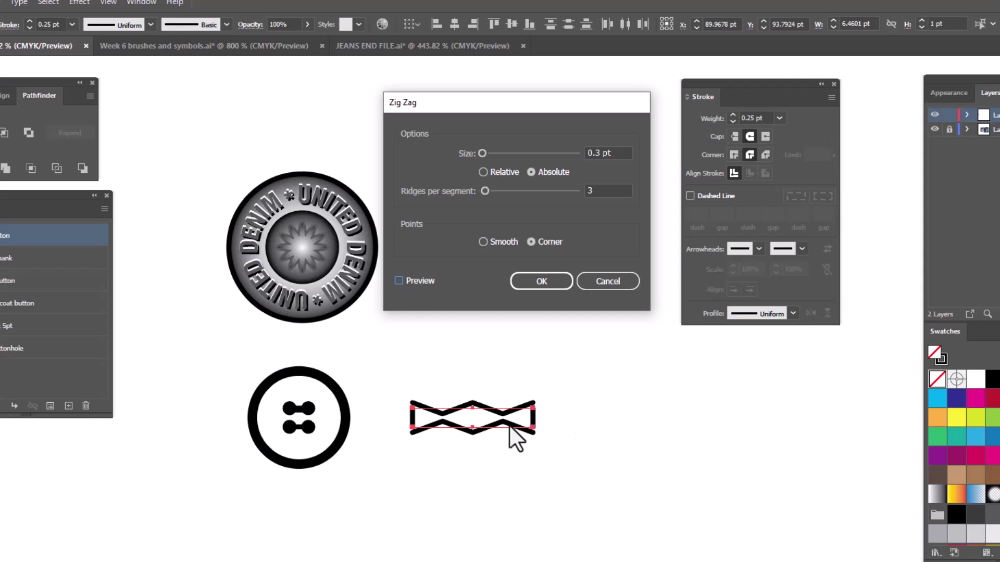
- Set the zigzag to 33 ridges per segment with corner points and apply the effect to the long sides
{"action": "double_click", "coordinate": [589, 191]}
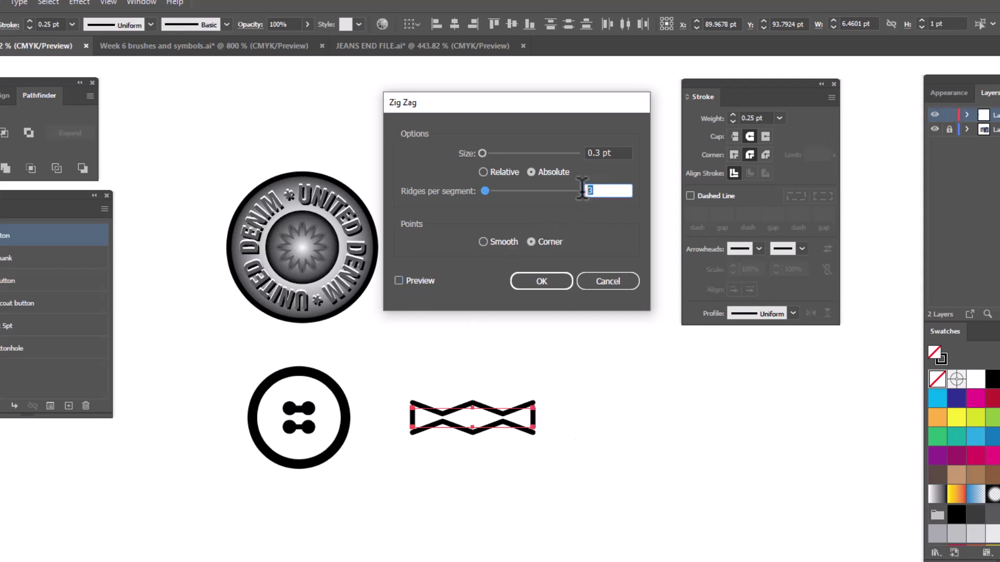
{"action": "key", "text": "Up"}
{"action": "key", "text": "Up"}
{"action": "key", "text": "Up"}
{"action": "key", "text": "Up"}
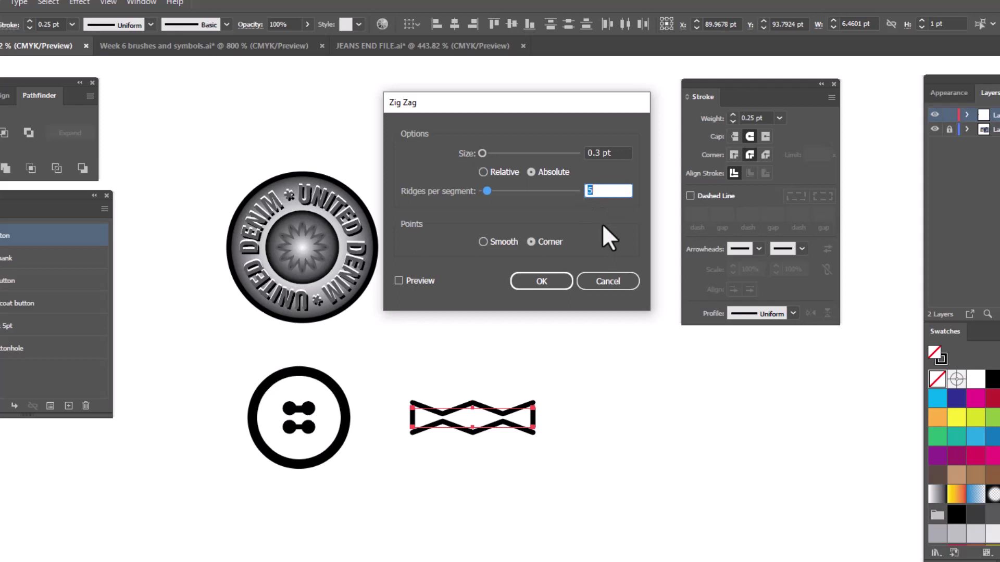
{"action": "key", "text": "Up"}
{"action": "key", "text": "Up"}
{"action": "key", "text": "Up"}
{"action": "key", "text": "Up"}
{"action": "key", "text": "Up"}
{"action": "key", "text": "Up"}
{"action": "key", "text": "Up"}
{"action": "key", "text": "Up"}
{"action": "left_click", "coordinate": [398, 280]}
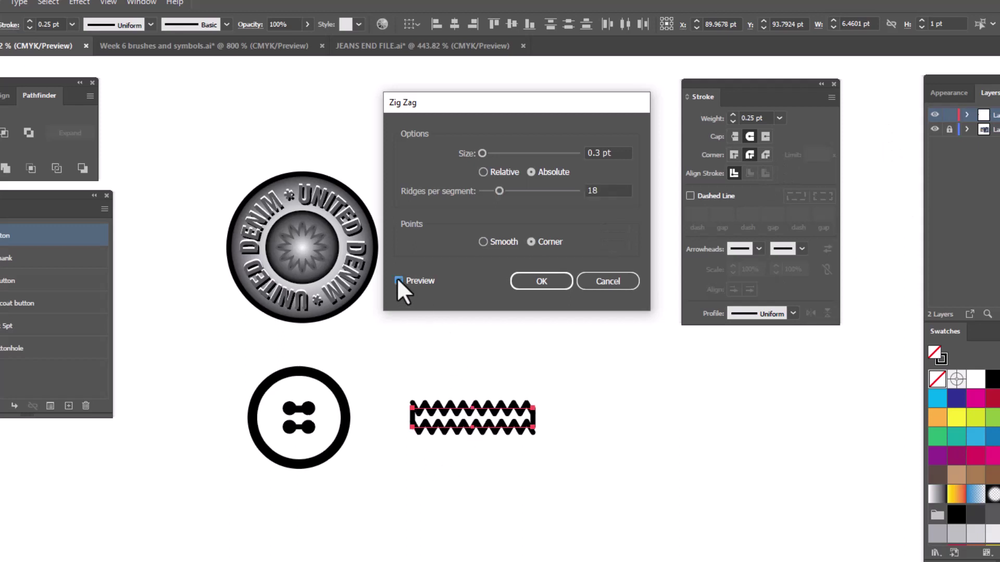
{"action": "double_click", "coordinate": [608, 188]}
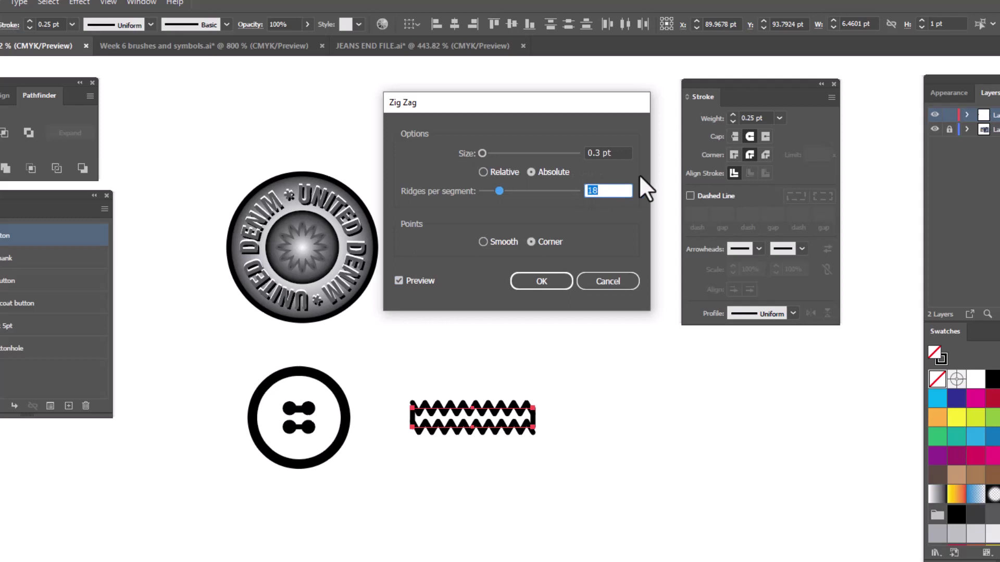
{"action": "key", "text": "Up"}
{"action": "key", "text": "Up"}
{"action": "key", "text": "Up"}
{"action": "key", "text": "Up"}
{"action": "key", "text": "Up"}
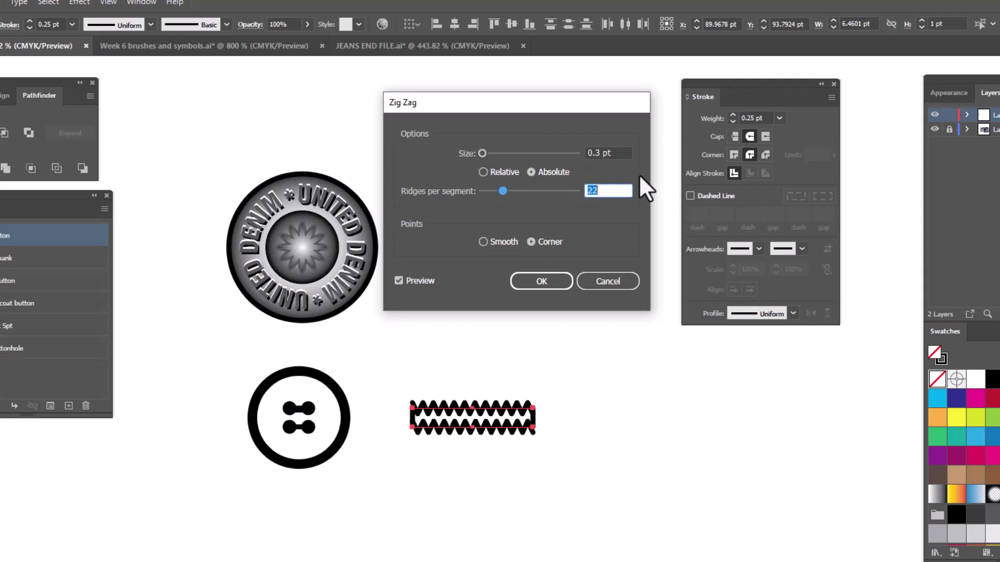
{"action": "key", "text": "Up"}
{"action": "key", "text": "Up"}
{"action": "key", "text": "Up"}
{"action": "key", "text": "Up"}
{"action": "key", "text": "Up"}
{"action": "key", "text": "Up"}
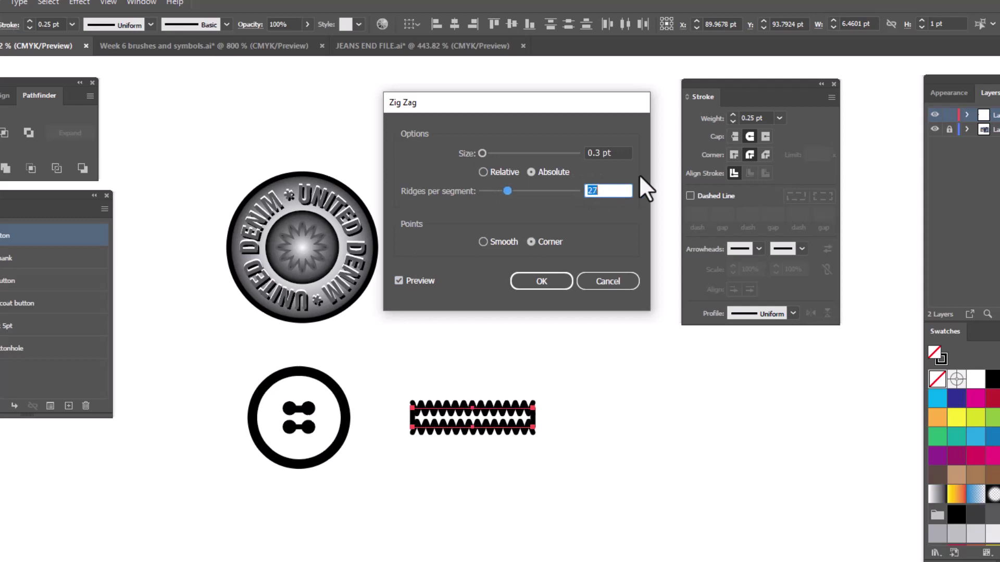
{"action": "key", "text": "Up"}
{"action": "key", "text": "Up"}
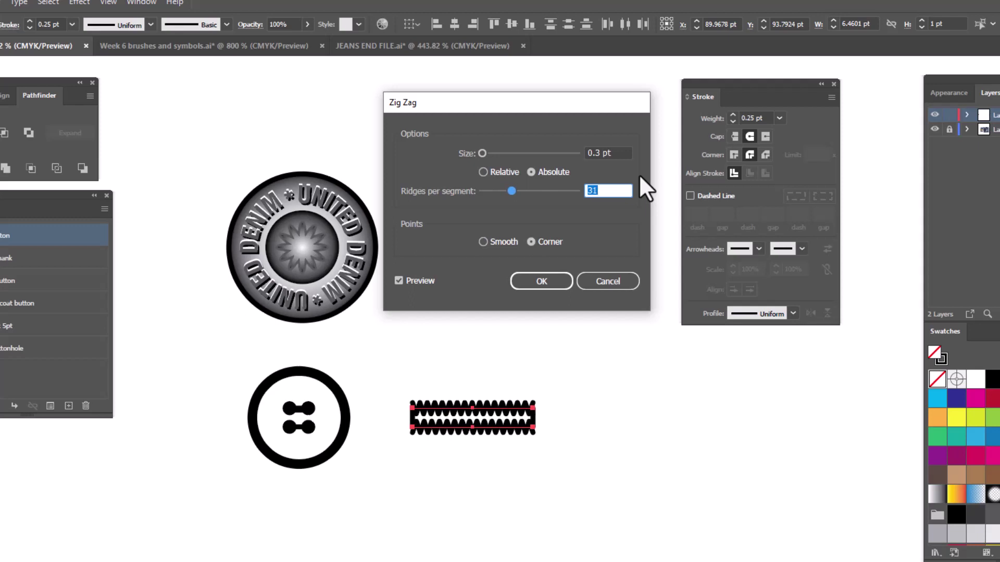
{"action": "key", "text": "Up"}
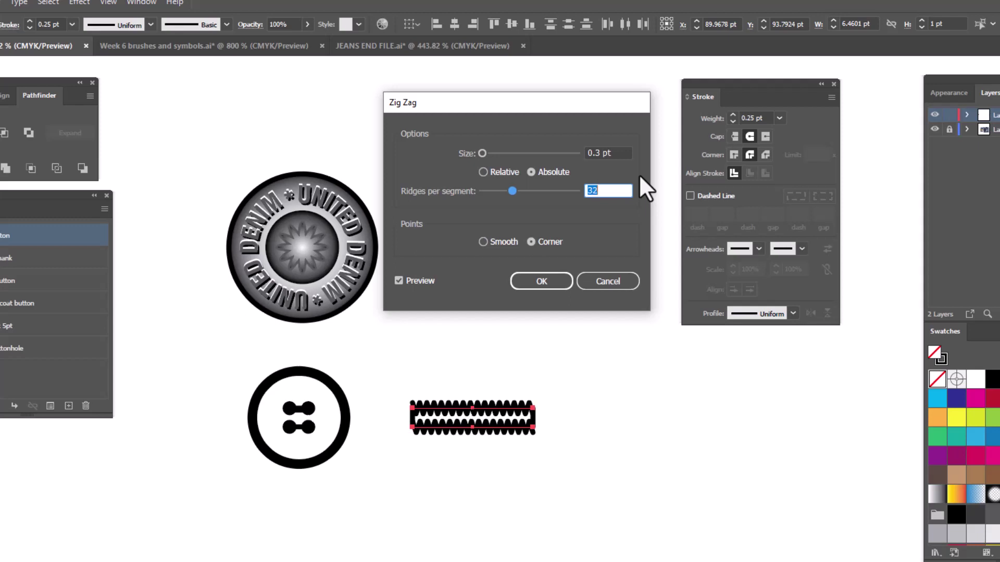
{"action": "key", "text": "Up"}
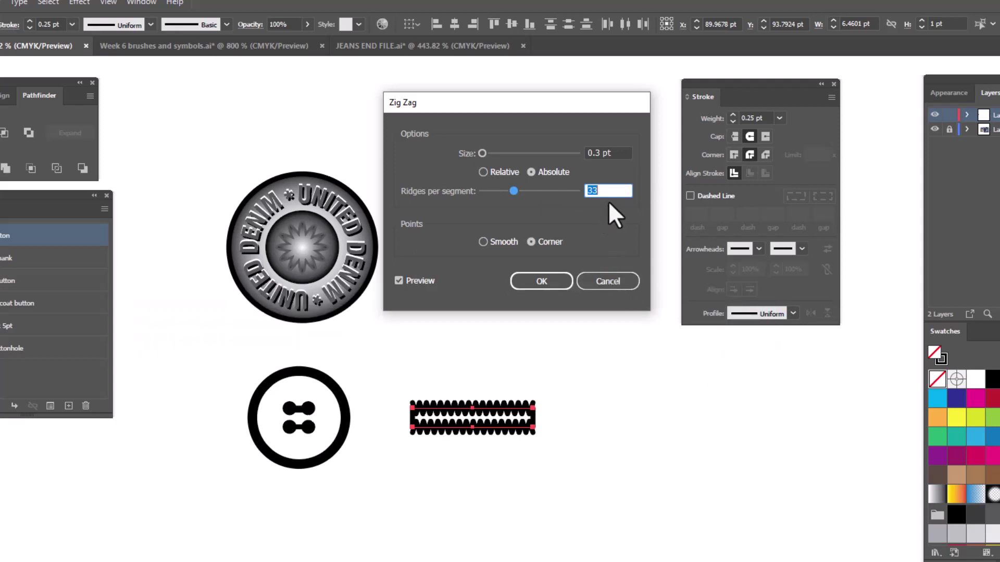
{"action": "left_click", "coordinate": [541, 283]}
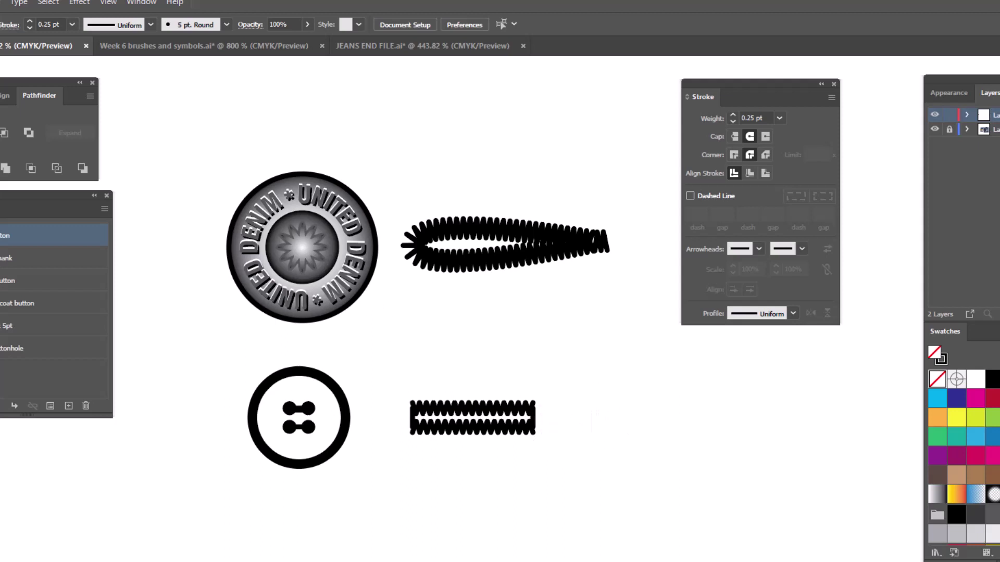
{"action": "left_click", "coordinate": [533, 408]}
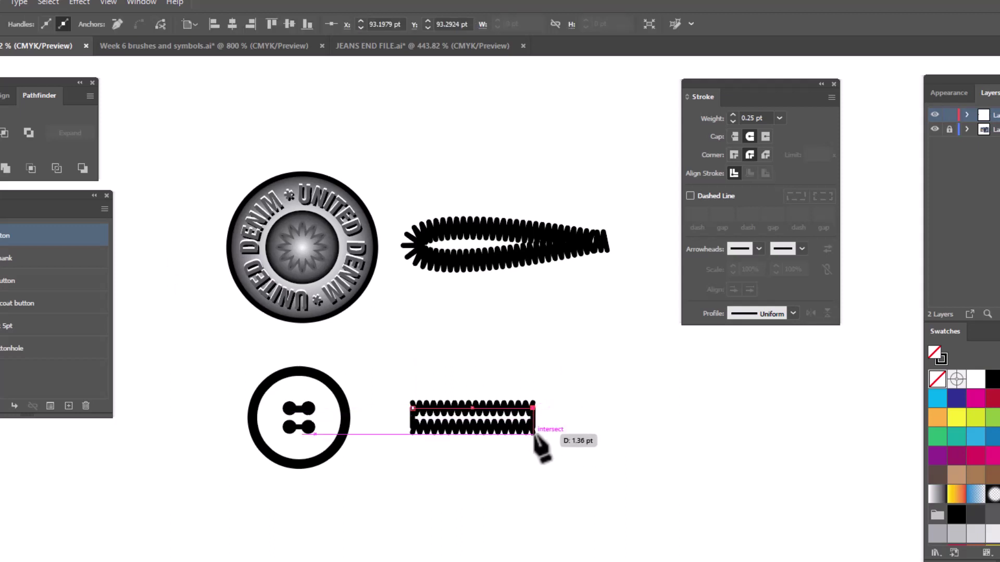
{"action": "left_click", "coordinate": [533, 433]}
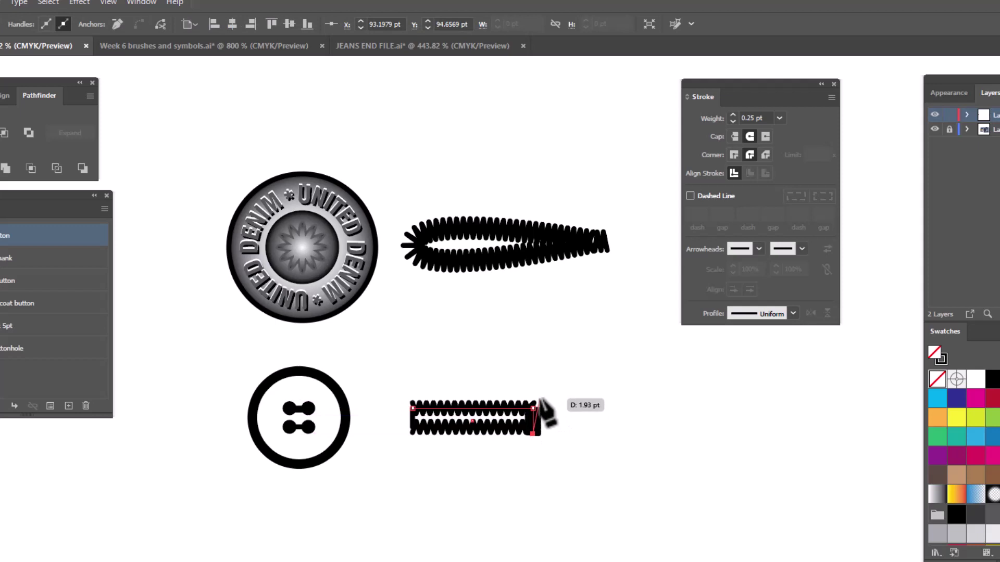
{"action": "left_click", "coordinate": [539, 401]}
{"action": "left_click", "coordinate": [544, 433]}
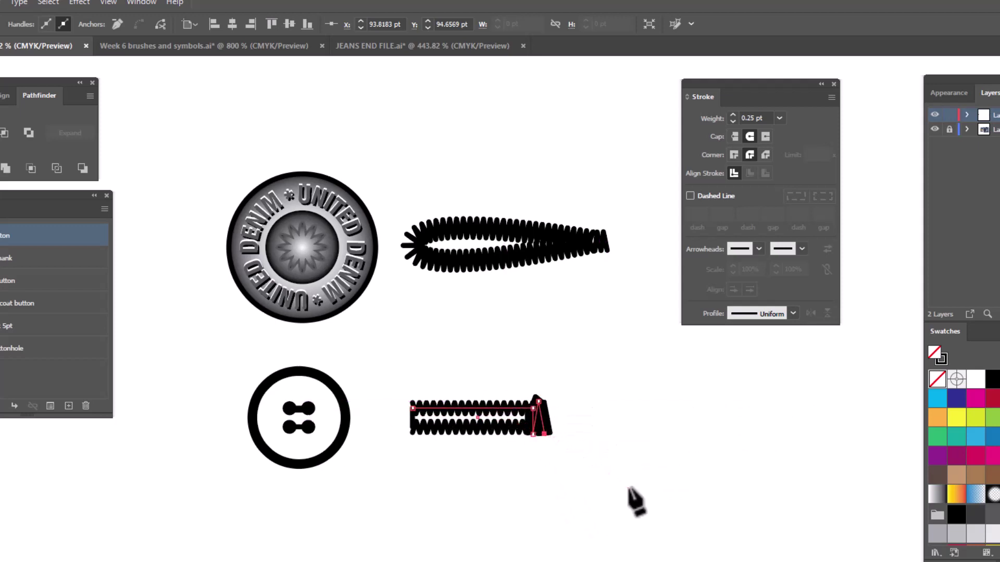
{"action": "key", "text": "ctrl+z"}
{"action": "key", "text": "ctrl+z"}
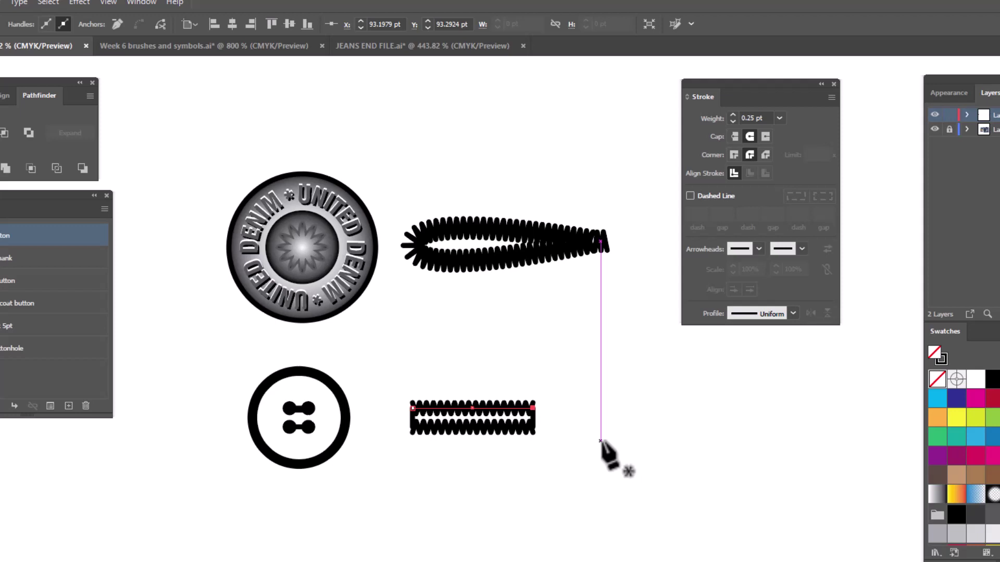
{"action": "key", "text": "ctrl+z"}
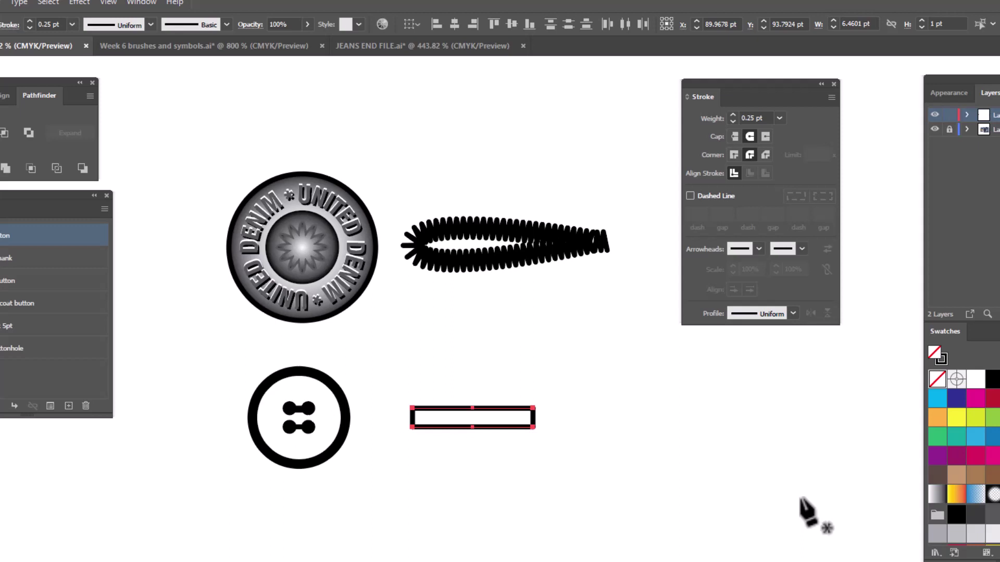
{"action": "key", "text": "ctrl+shift+z"}
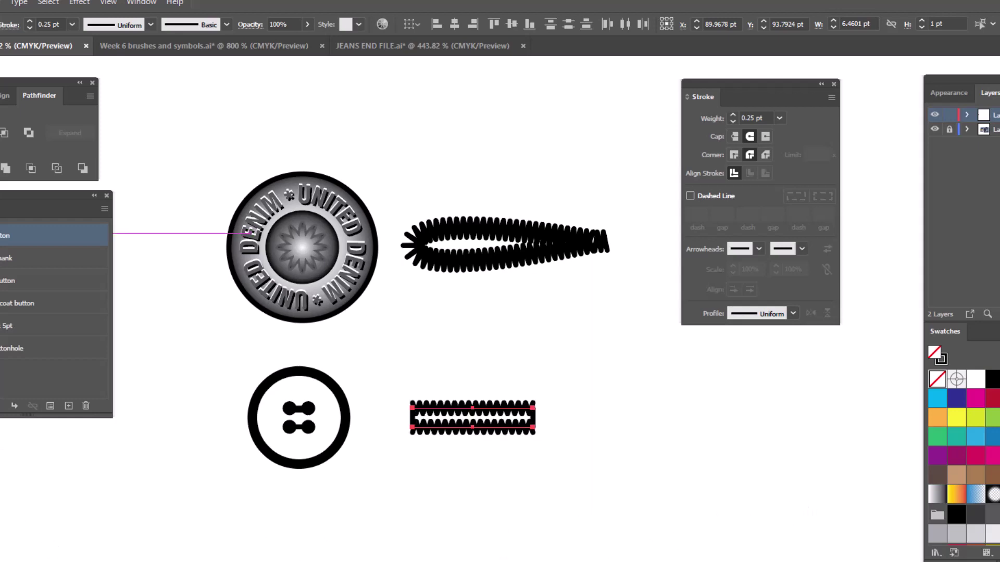
- Draw a narrow zigzag stitch about 1.6 pt high at the shirt buttonhole's right end with the Pen tool and copy it to the left end
{"action": "left_click_drag", "start_coordinate": [419, 384], "coordinate": [575, 476]}
{"action": "scroll", "coordinate": [482, 517], "scroll_direction": "down", "scroll_amount": 3}
{"action": "scroll", "coordinate": [482, 517], "scroll_direction": "right", "scroll_amount": 5}
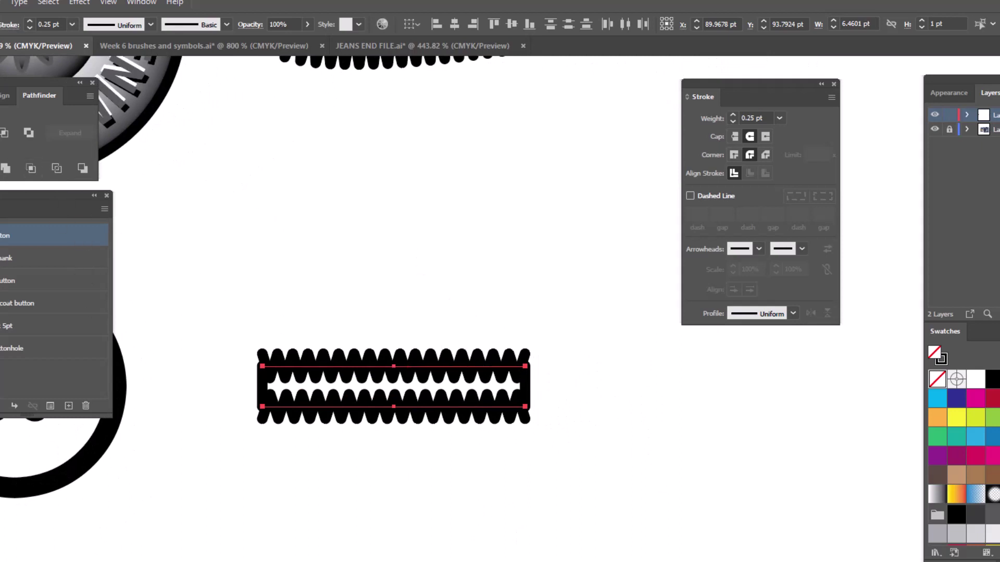
{"action": "left_click", "coordinate": [207, 170]}
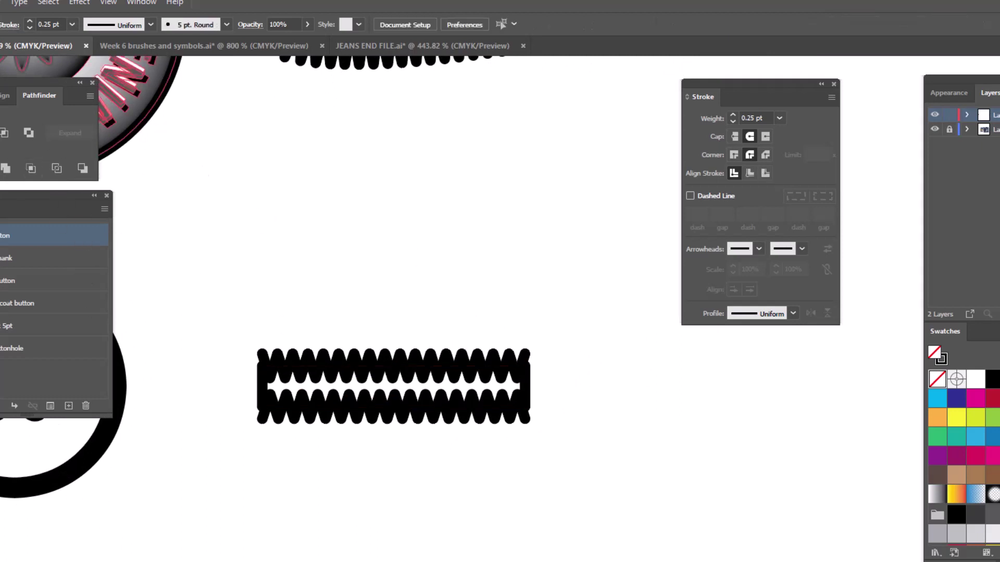
{"action": "key", "text": "p"}
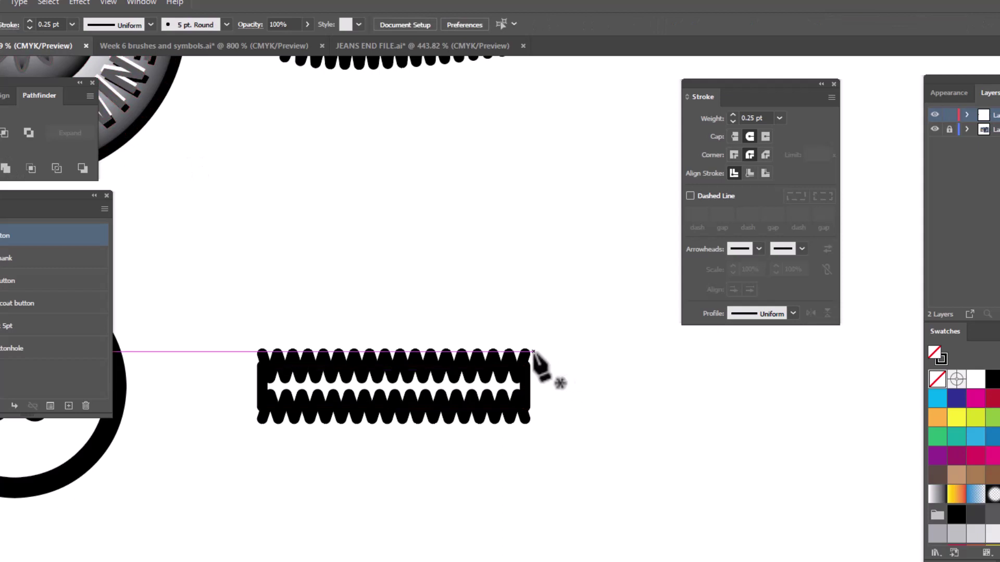
{"action": "left_click", "coordinate": [532, 351]}
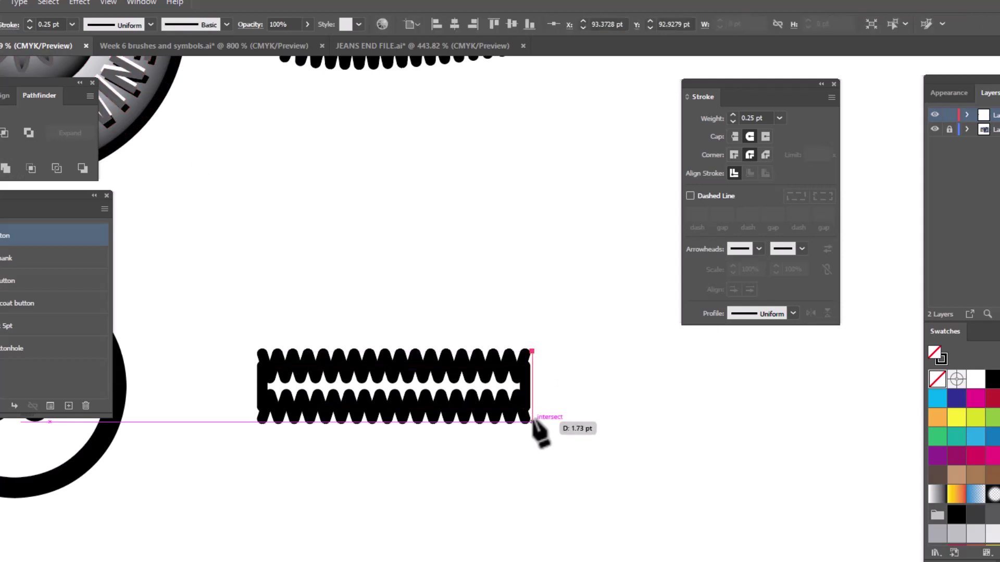
{"action": "left_click", "coordinate": [532, 421]}
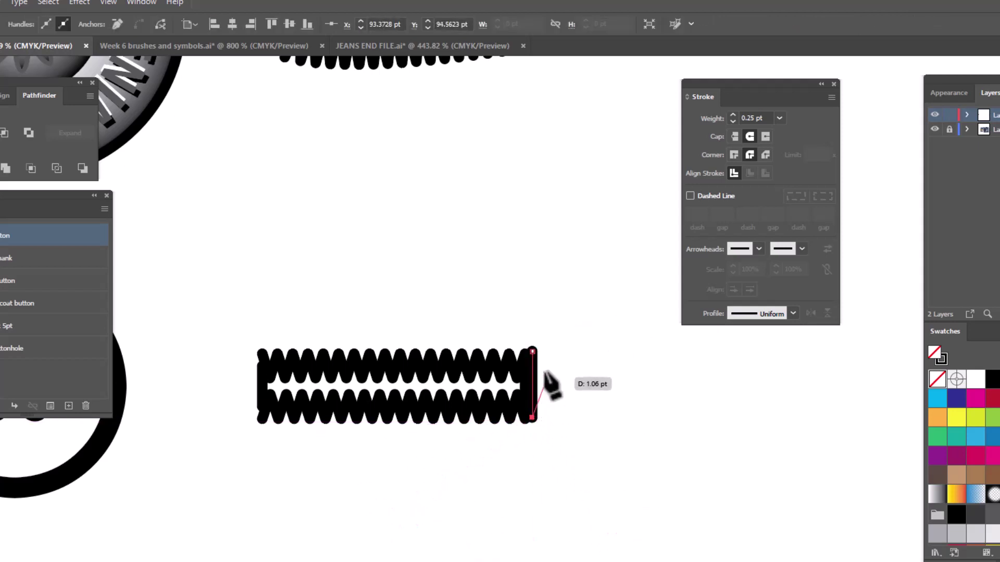
{"action": "left_click", "coordinate": [539, 352]}
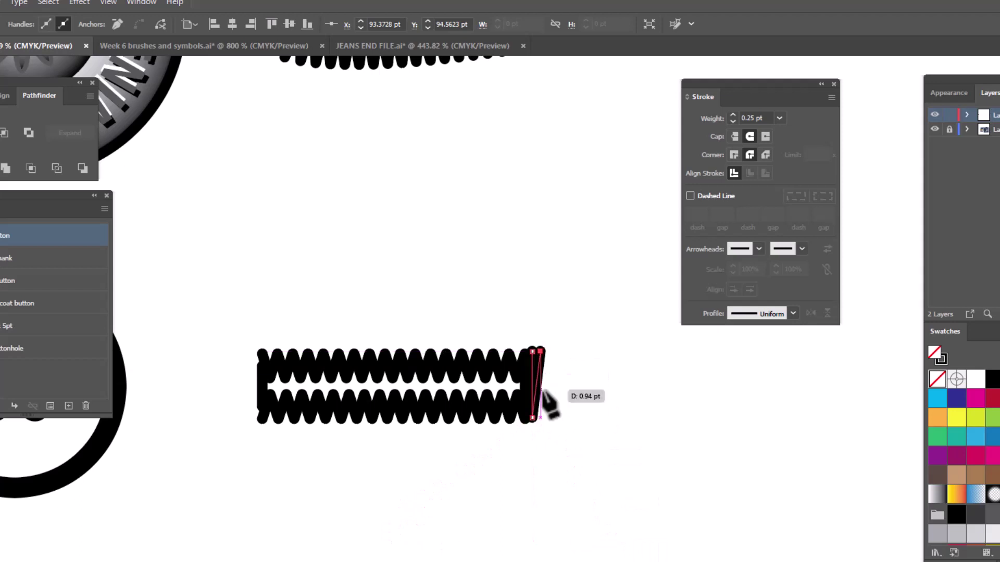
{"action": "left_click", "coordinate": [541, 418]}
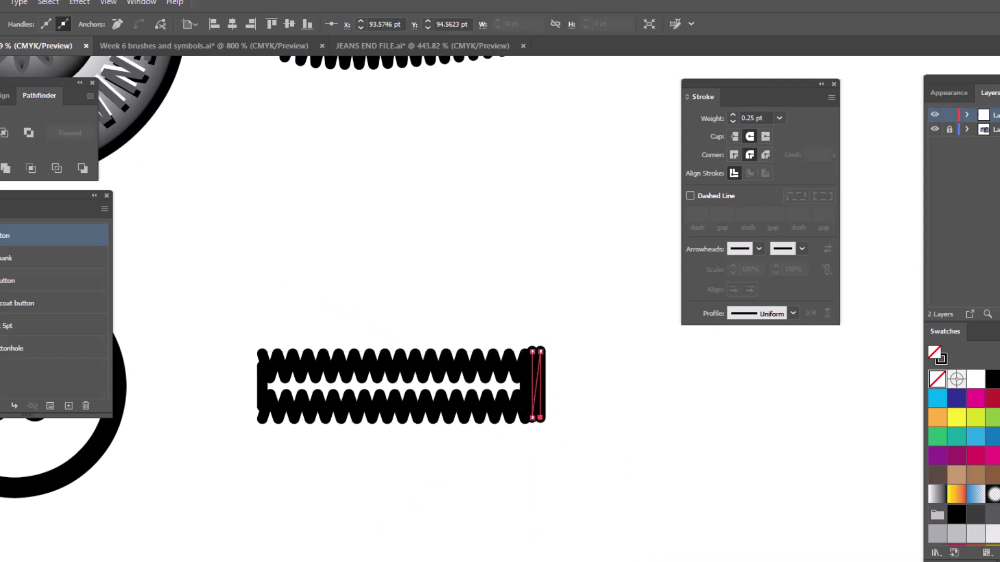
{"action": "left_click", "coordinate": [446, 223], "text": "ctrl"}
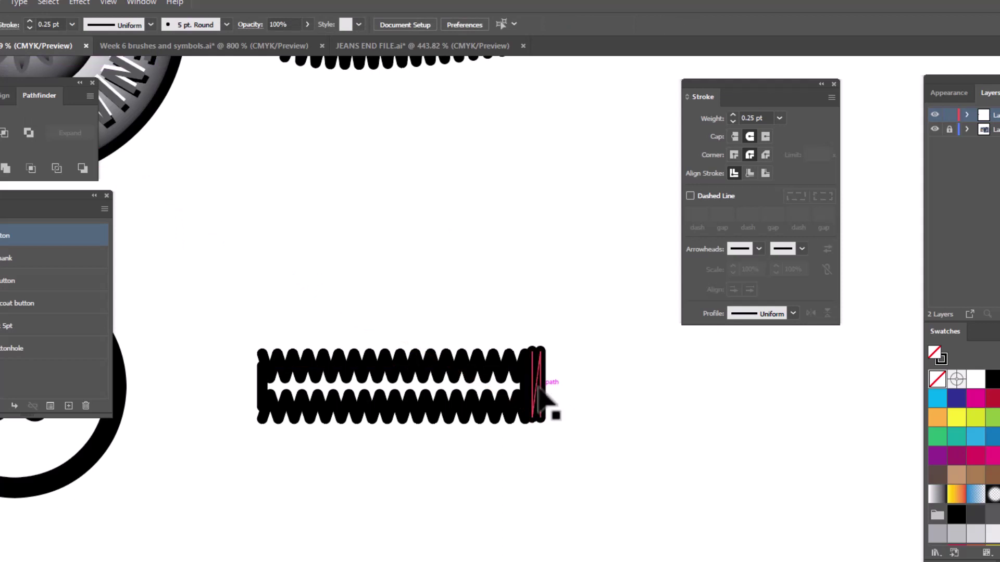
{"action": "left_click_drag", "start_coordinate": [540, 393], "coordinate": [257, 385]}
{"action": "left_click", "coordinate": [604, 510]}
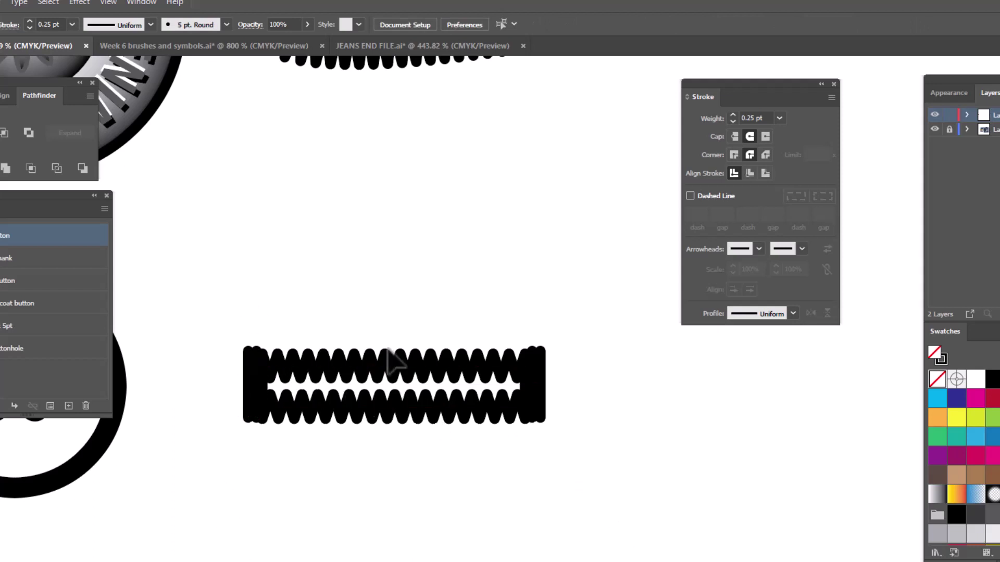
- Group the two long zigzag sides and select the complete shirt buttonhole artwork, including both end stitches
{"action": "left_click_drag", "start_coordinate": [377, 319], "coordinate": [393, 470]}
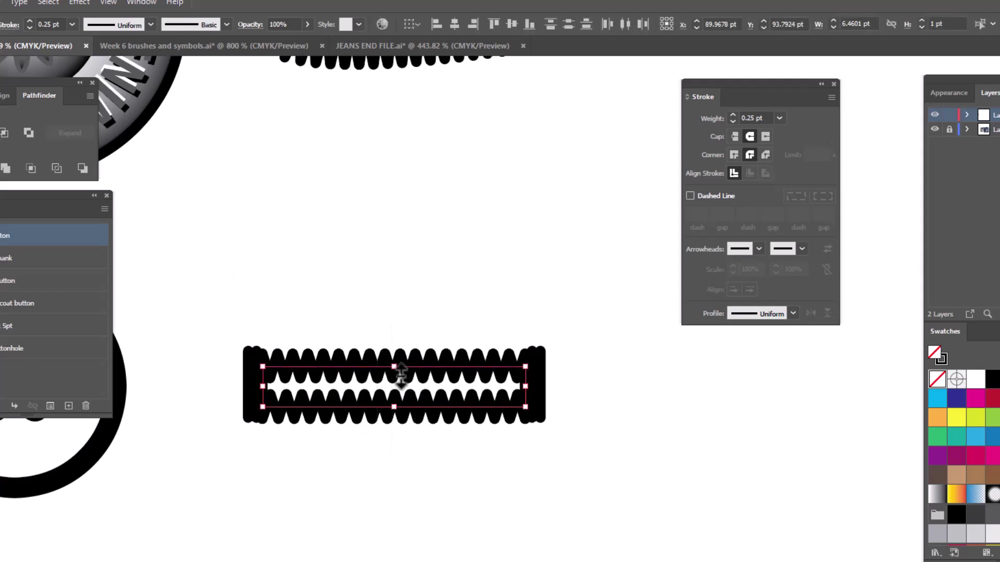
{"action": "right_click", "coordinate": [390, 240]}
{"action": "left_click", "coordinate": [448, 386]}
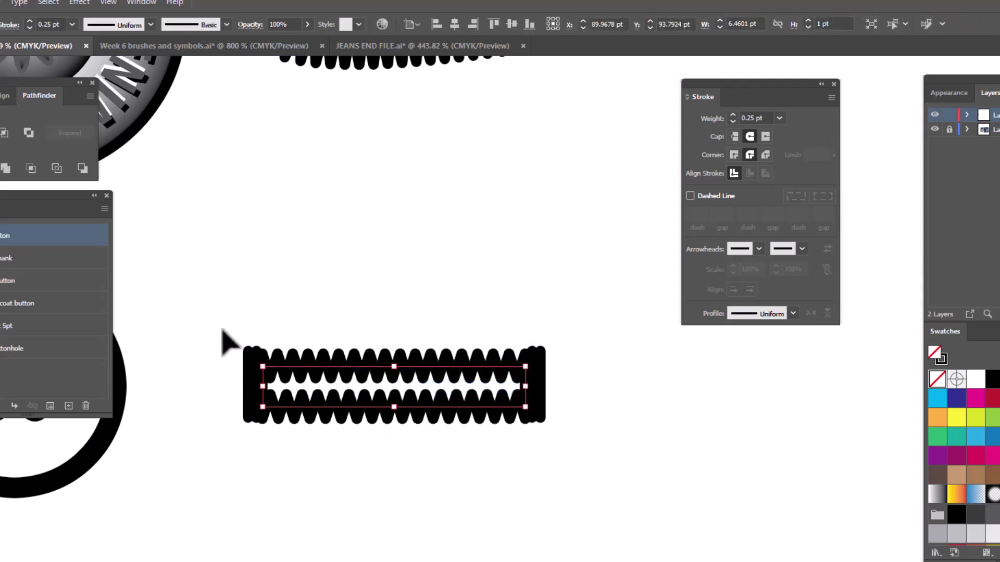
{"action": "left_click_drag", "start_coordinate": [211, 317], "coordinate": [579, 484]}
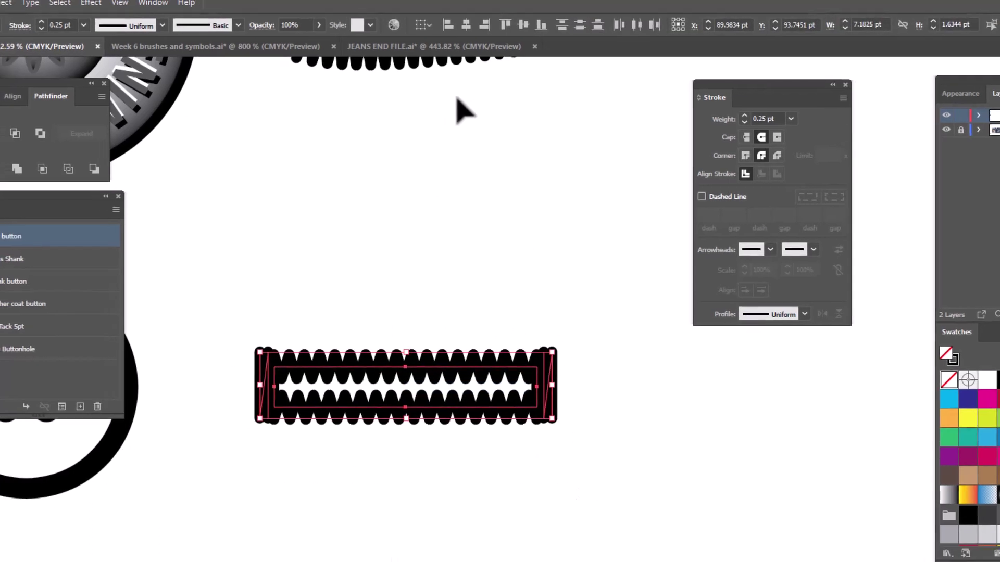
- Vertically centre-align the shirt buttonhole's long sides and end stitches with each other
{"action": "left_click", "coordinate": [80, 100]}
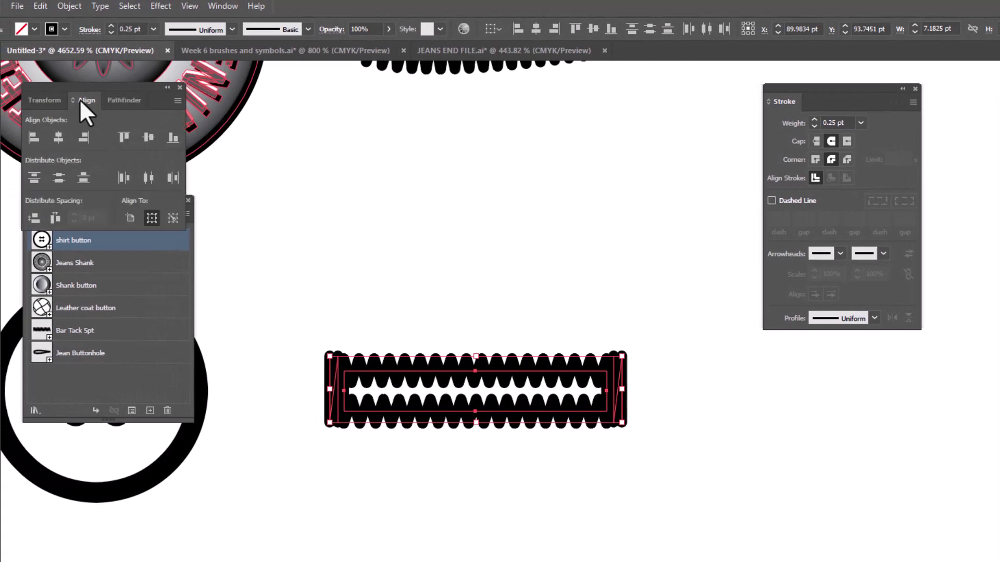
{"action": "left_click", "coordinate": [148, 138]}
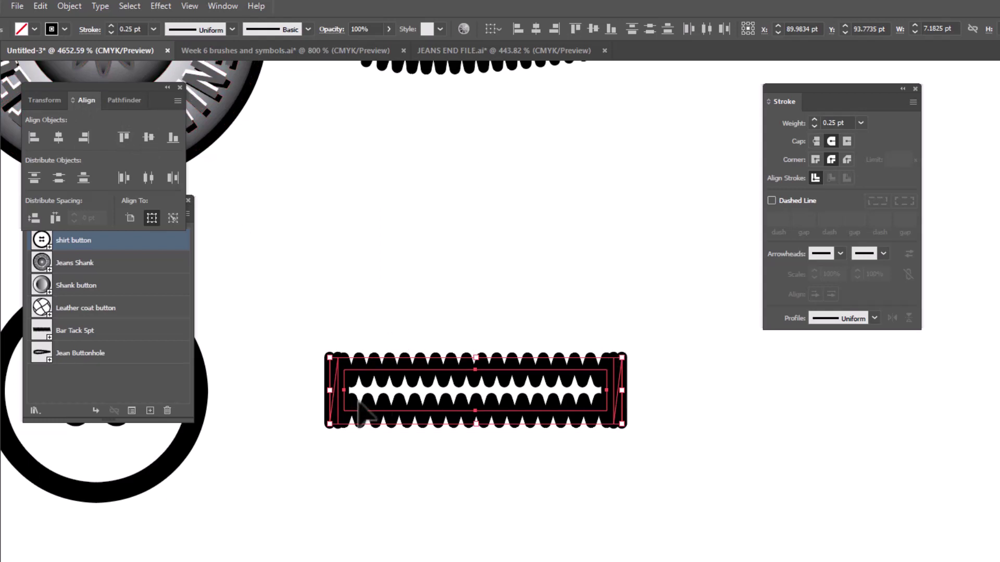
{"action": "left_click", "coordinate": [594, 469]}
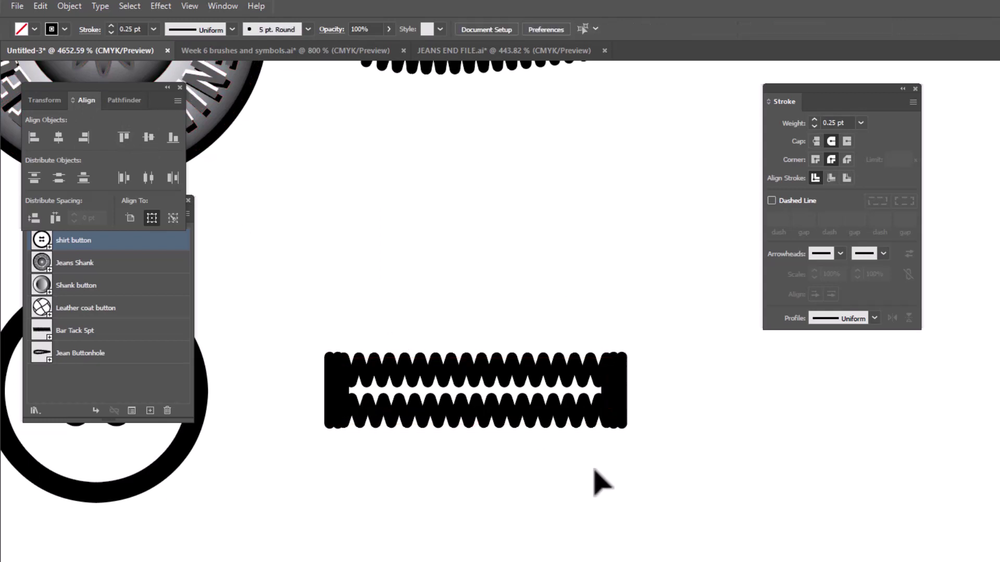
- Create a dynamic symbol named Buttonhole from the complete shirt buttonhole artwork
{"action": "left_click_drag", "start_coordinate": [288, 326], "coordinate": [752, 498]}
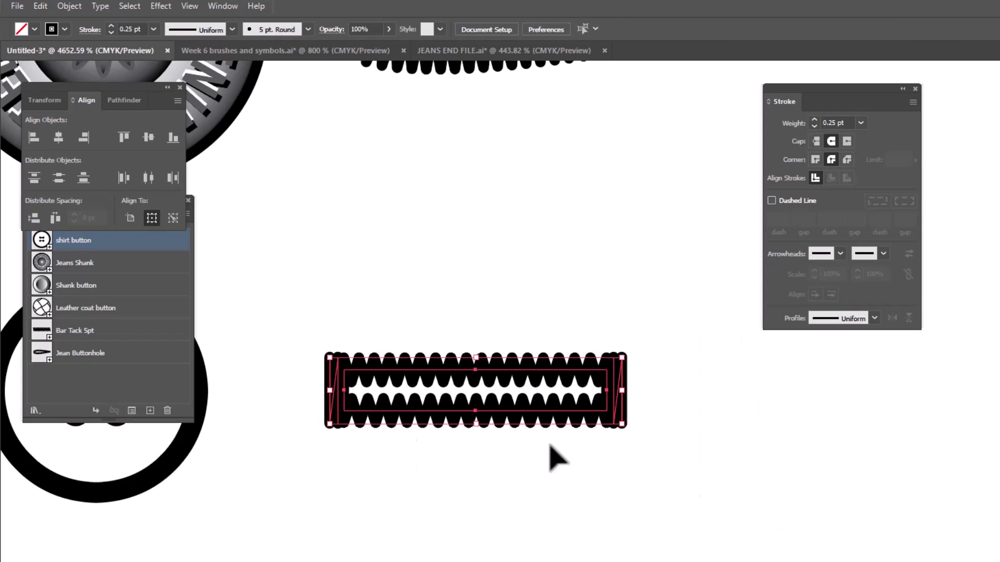
{"action": "left_click", "coordinate": [149, 411]}
{"action": "left_click", "coordinate": [149, 411]}
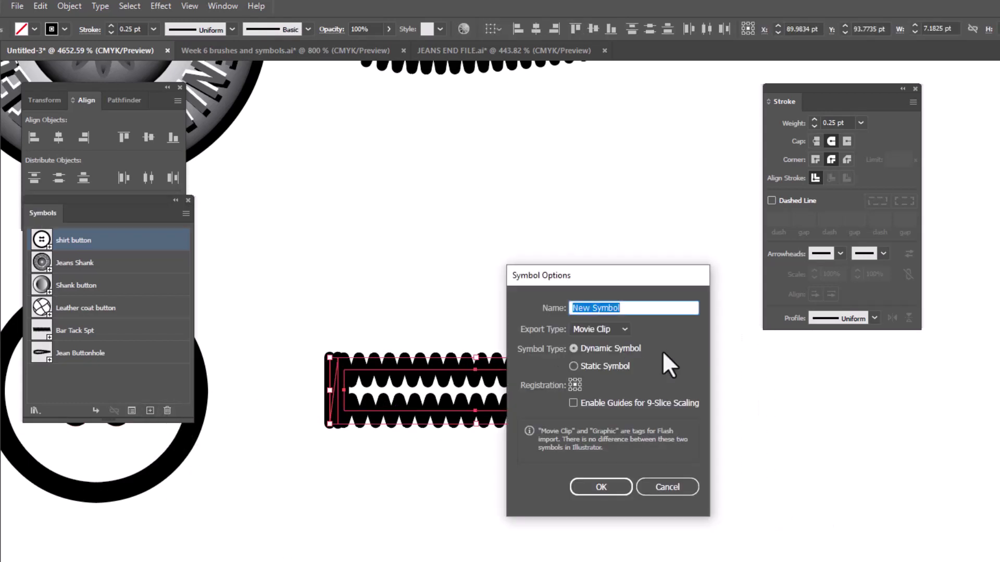
{"action": "type", "text": "Buttonhole"}
{"action": "left_click", "coordinate": [600, 487]}
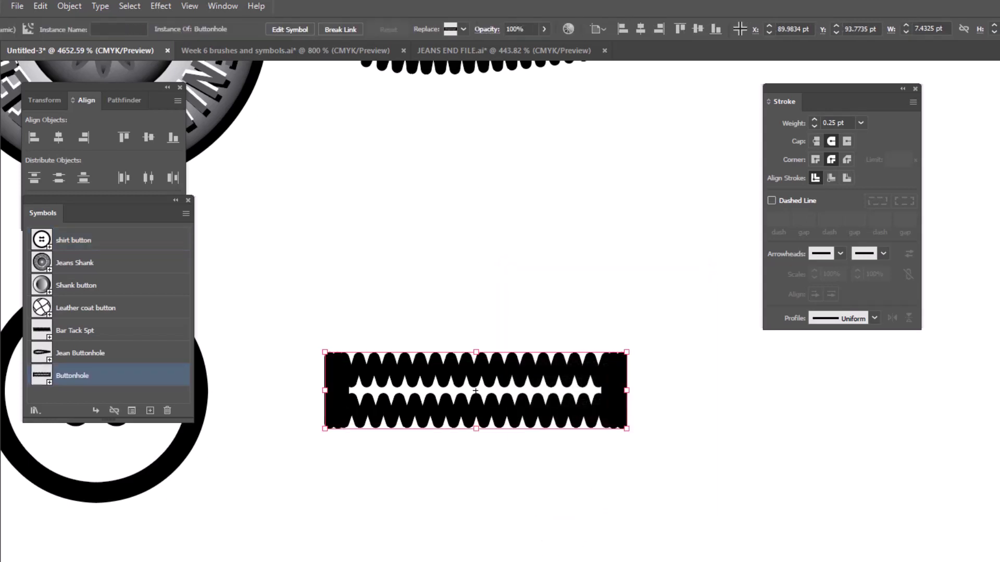
- Place an instance of the Leather coat button symbol directly below the shirt button, in line with the buttons above
{"action": "left_click_drag", "start_coordinate": [494, 561], "coordinate": [642, 335]}
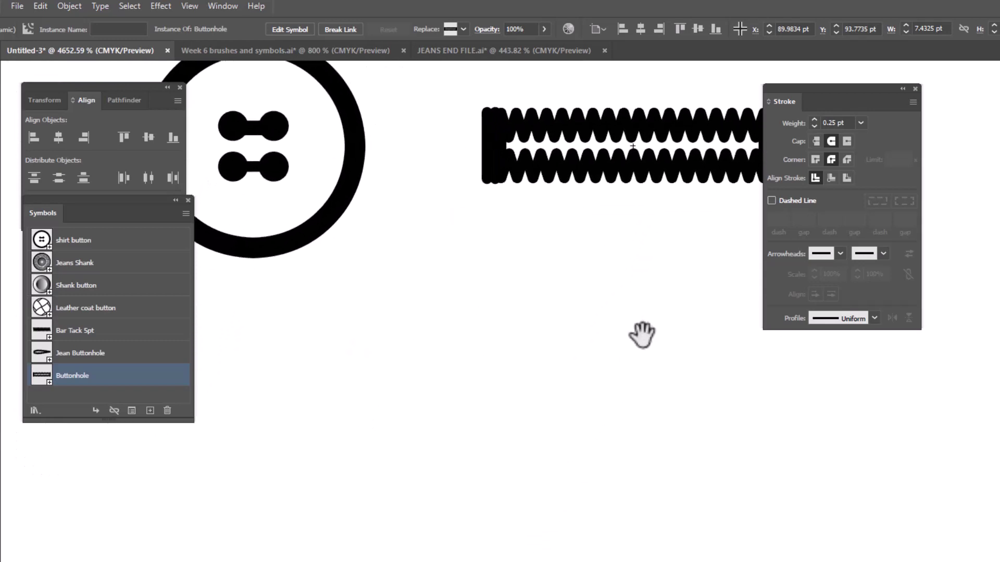
{"action": "left_click", "coordinate": [69, 308]}
{"action": "left_click_drag", "start_coordinate": [69, 312], "coordinate": [372, 495]}
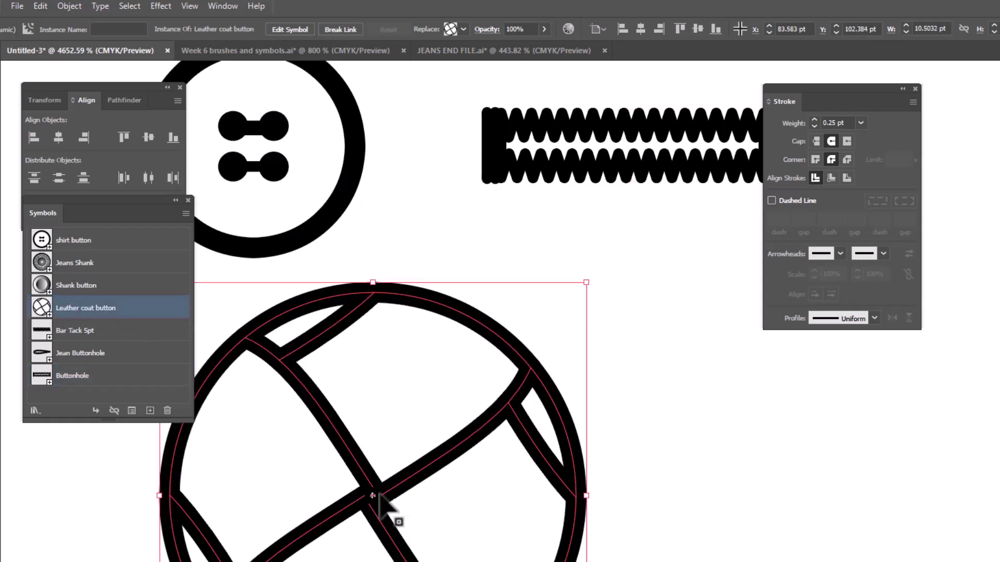
{"action": "key", "text": "ctrl+minus"}
{"action": "key", "text": "ctrl+minus"}
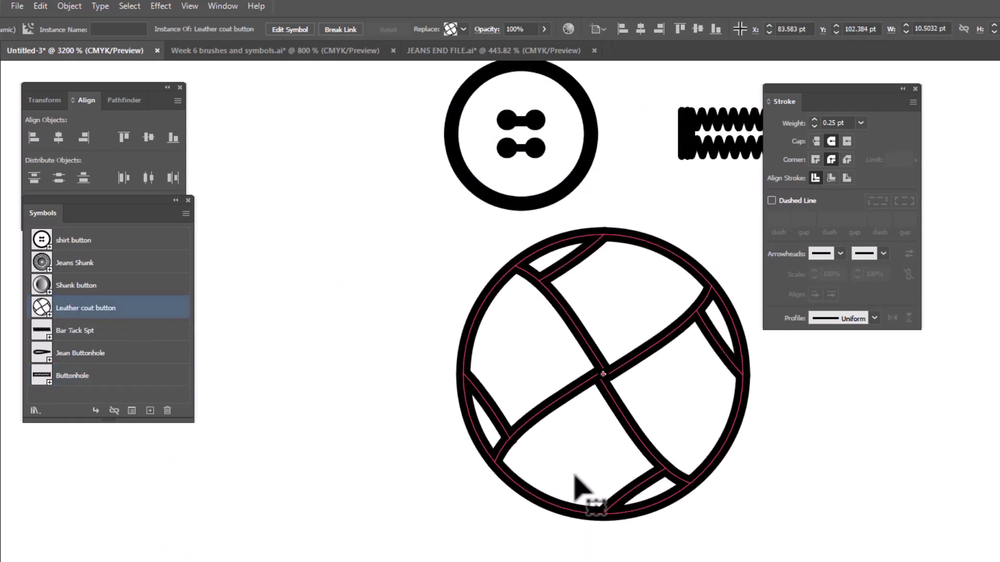
{"action": "key", "text": "ctrl+minus"}
{"action": "left_click_drag", "start_coordinate": [687, 551], "coordinate": [532, 553]}
{"action": "left_click_drag", "start_coordinate": [377, 406], "coordinate": [334, 412]}
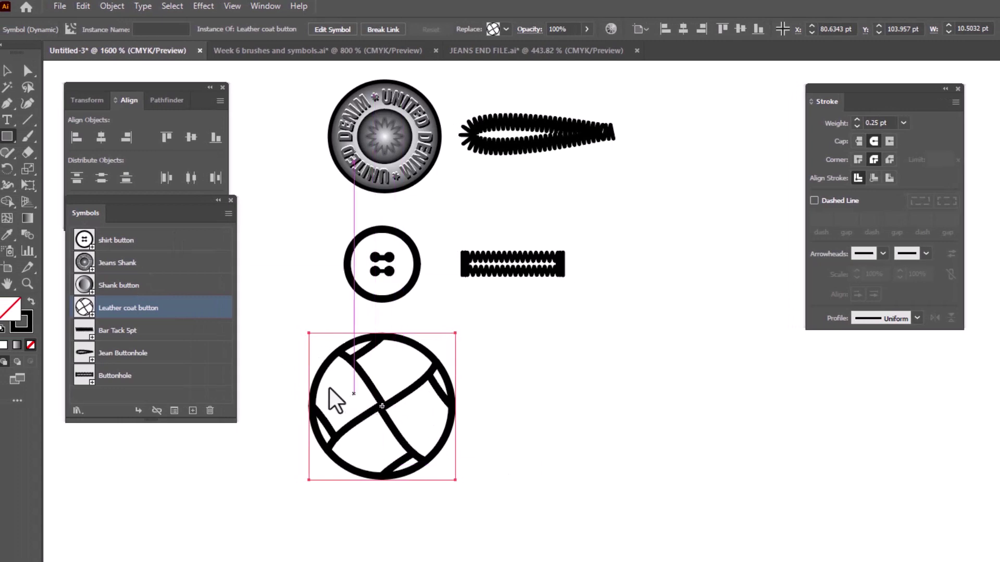
- Draw a long narrow horizontal rectangle and position it beside the leather coat button, beneath the shirt buttonhole
{"action": "left_click_drag", "start_coordinate": [301, 397], "coordinate": [452, 431]}
{"action": "left_click", "coordinate": [10, 71]}
{"action": "left_click", "coordinate": [529, 406]}
{"action": "left_click_drag", "start_coordinate": [430, 396], "coordinate": [598, 385]}
{"action": "left_click", "coordinate": [651, 527]}
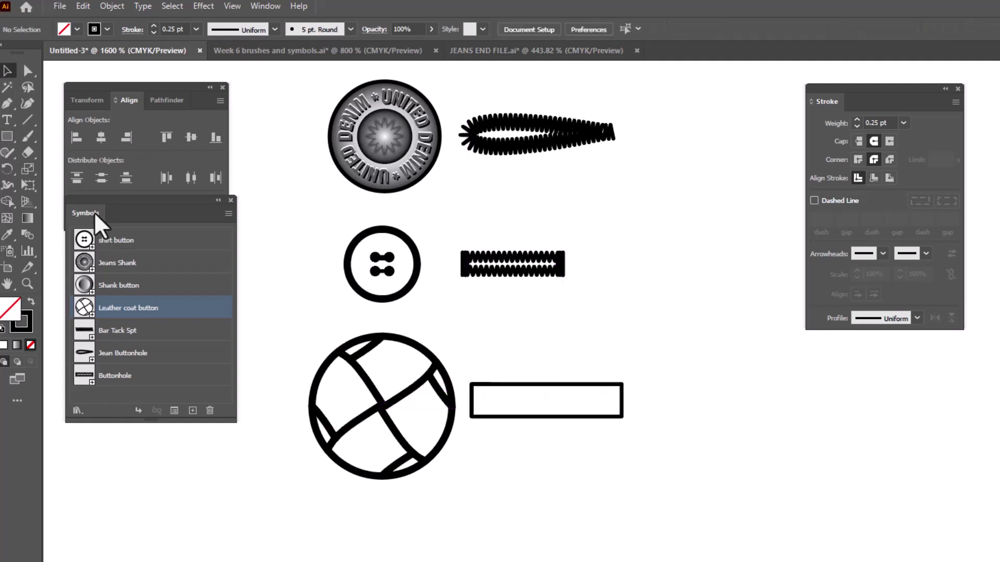
- Draw a circle about 3 pt in diameter centred on the midpoint of the new rectangle's right edge
{"action": "left_click_drag", "start_coordinate": [10, 139], "coordinate": [39, 170]}
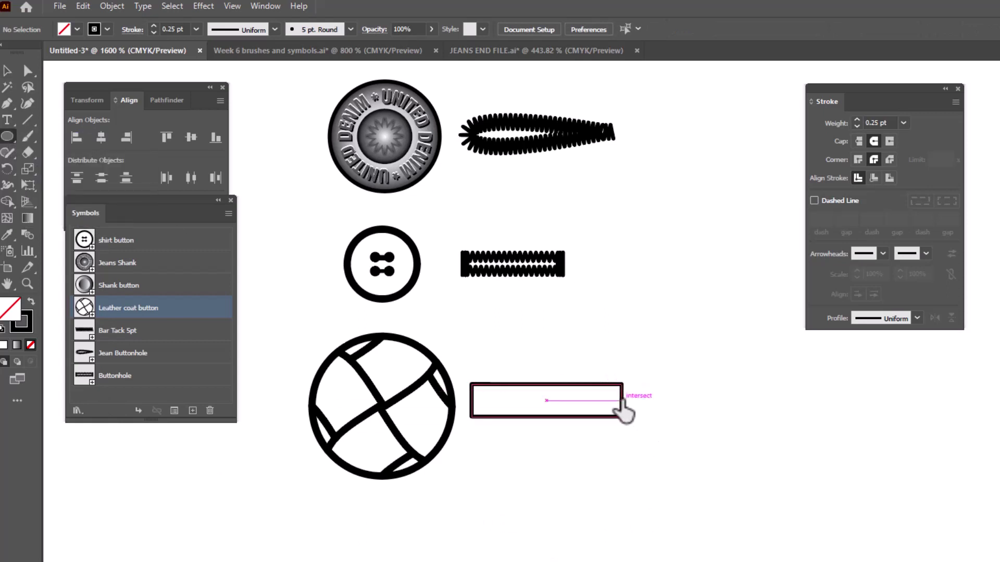
{"action": "left_click_drag", "start_coordinate": [622, 400], "coordinate": [641, 417]}
{"action": "left_click_drag", "start_coordinate": [642, 409], "coordinate": [643, 410]}
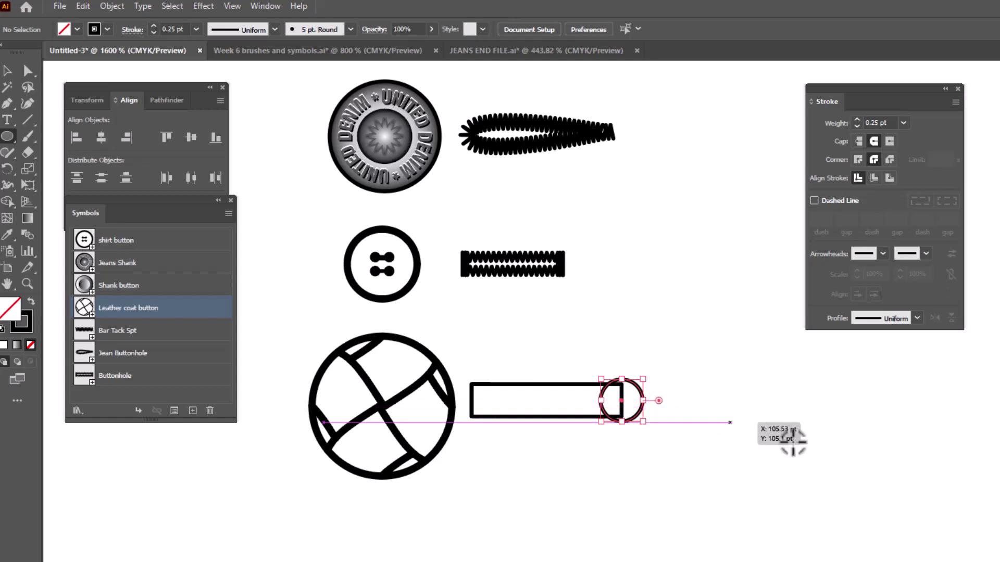
- Unite the rectangle and the circle into a single keyhole outline with Pathfinder
{"action": "left_click", "coordinate": [8, 71]}
{"action": "left_click_drag", "start_coordinate": [545, 357], "coordinate": [664, 461]}
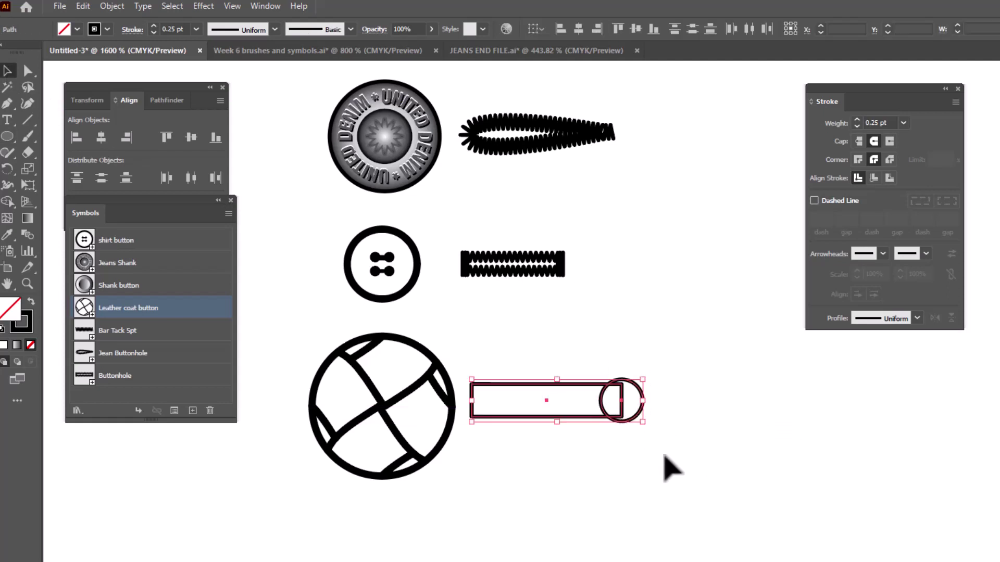
{"action": "left_click", "coordinate": [159, 102]}
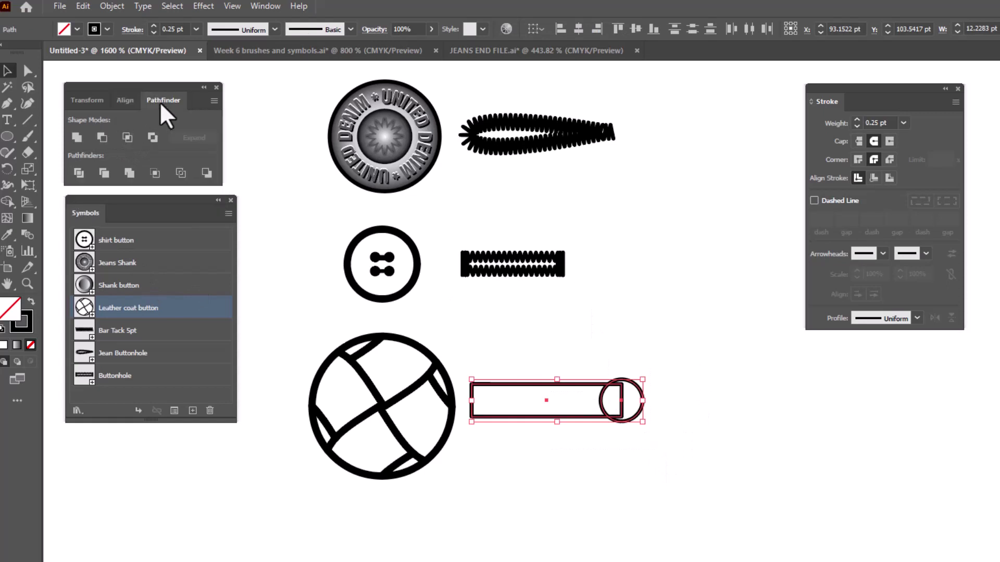
{"action": "left_click", "coordinate": [78, 142]}
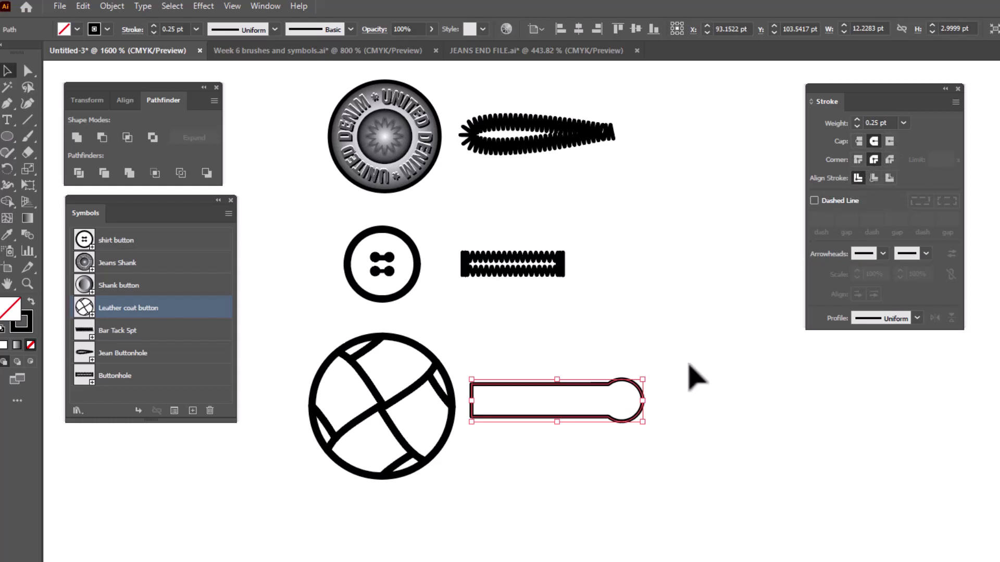
{"action": "left_click", "coordinate": [202, 5]}
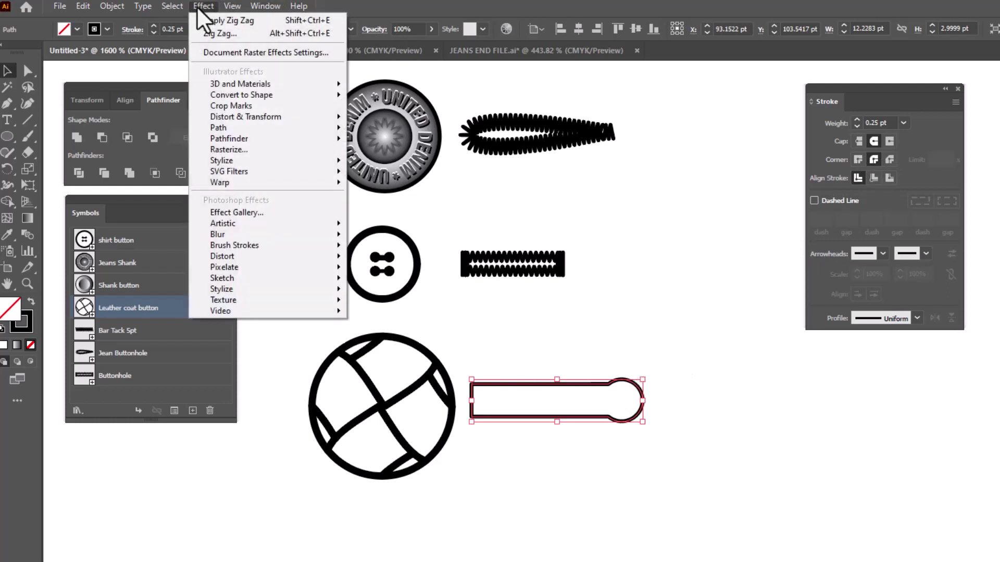
{"action": "left_click", "coordinate": [204, 35]}
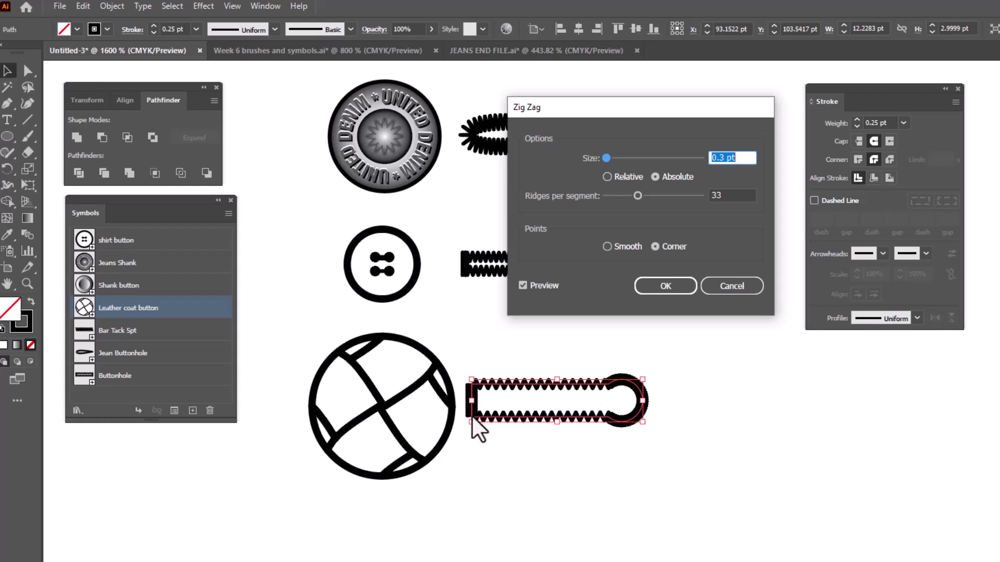
{"action": "left_click", "coordinate": [718, 289]}
{"action": "left_click", "coordinate": [732, 414]}
- Try to cut the keyhole outline's two long sides away from its straight and round ends
{"action": "key", "text": "a"}
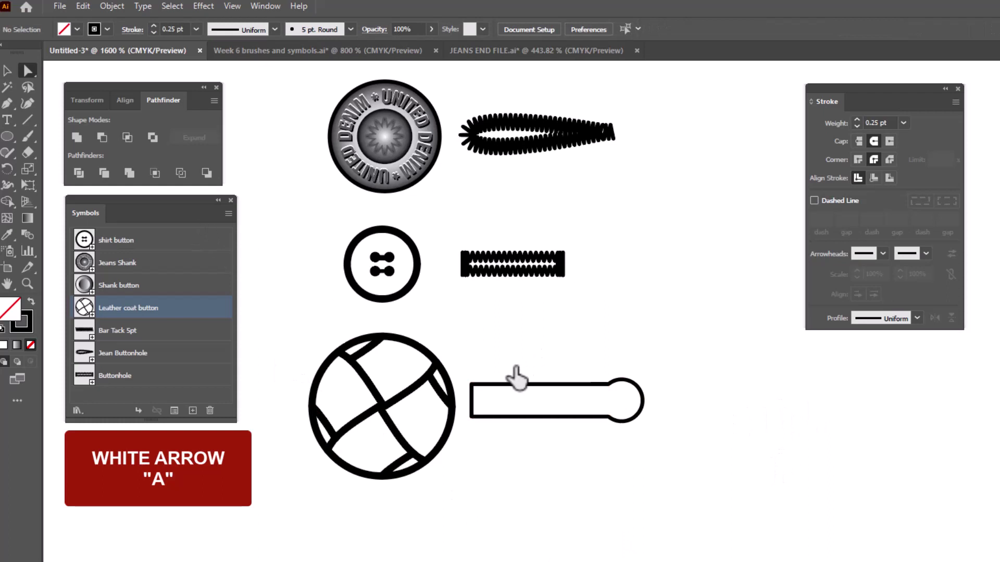
{"action": "left_click_drag", "start_coordinate": [514, 357], "coordinate": [556, 465]}
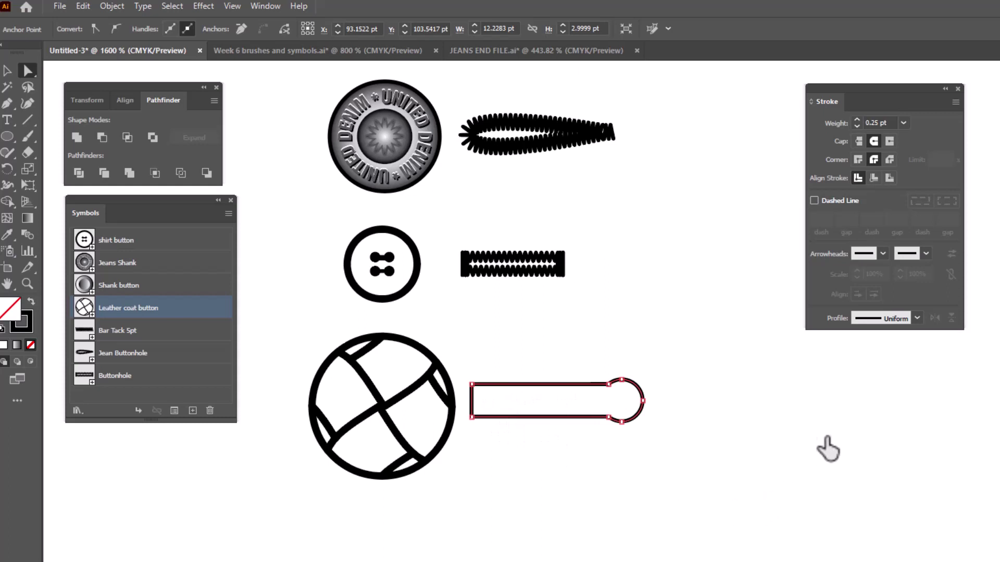
{"action": "key", "text": "ctrl+x"}
{"action": "key", "text": "ctrl+x"}
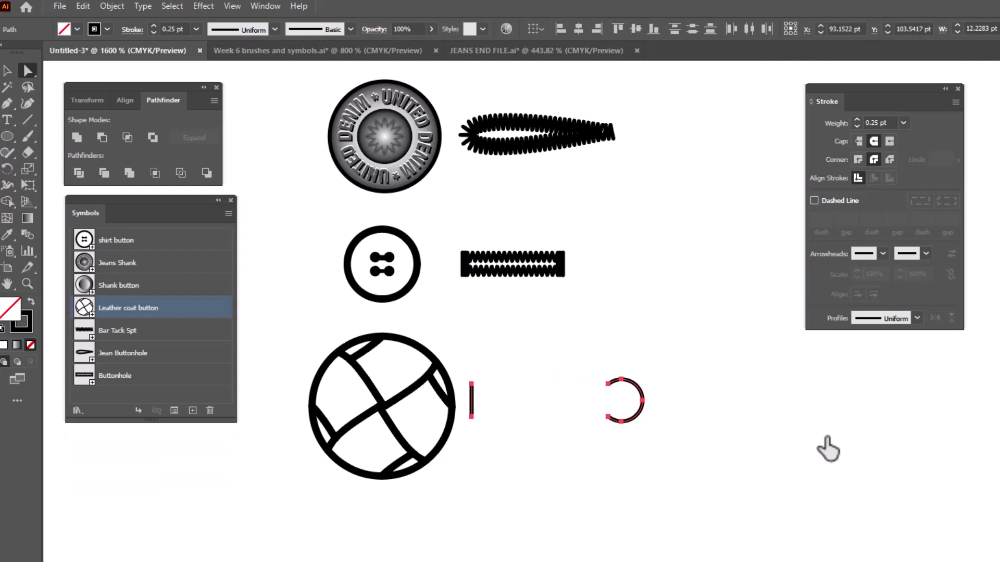
{"action": "key", "text": "ctrl+f"}
{"action": "key", "text": "ctrl+j"}
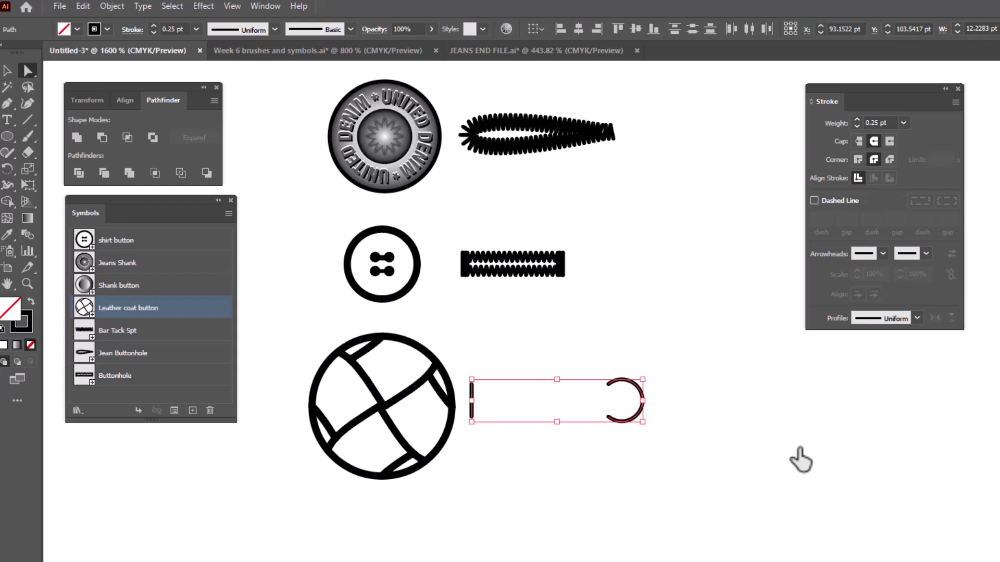
- Cut the keyhole outline's two long straight segments and restore them in the same place as separate paths
{"action": "left_click_drag", "start_coordinate": [546, 359], "coordinate": [565, 452]}
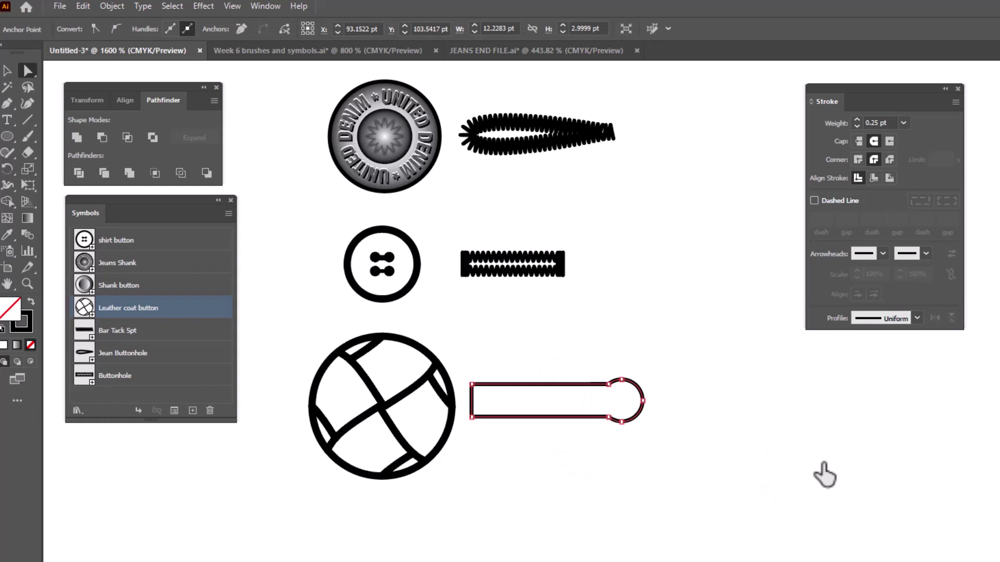
{"action": "key", "text": "ctrl"}
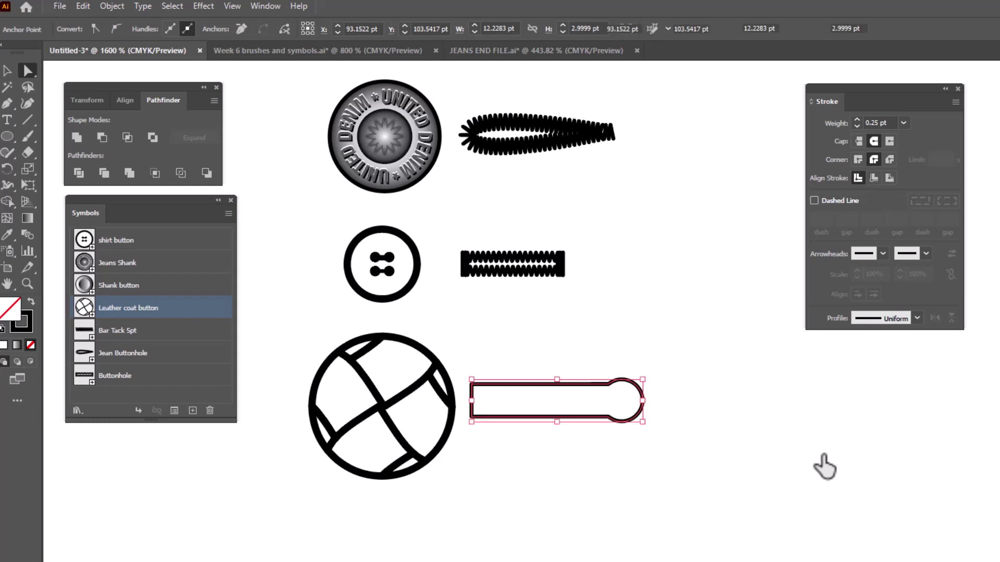
{"action": "key", "text": "Delete"}
{"action": "left_click", "coordinate": [765, 453]}
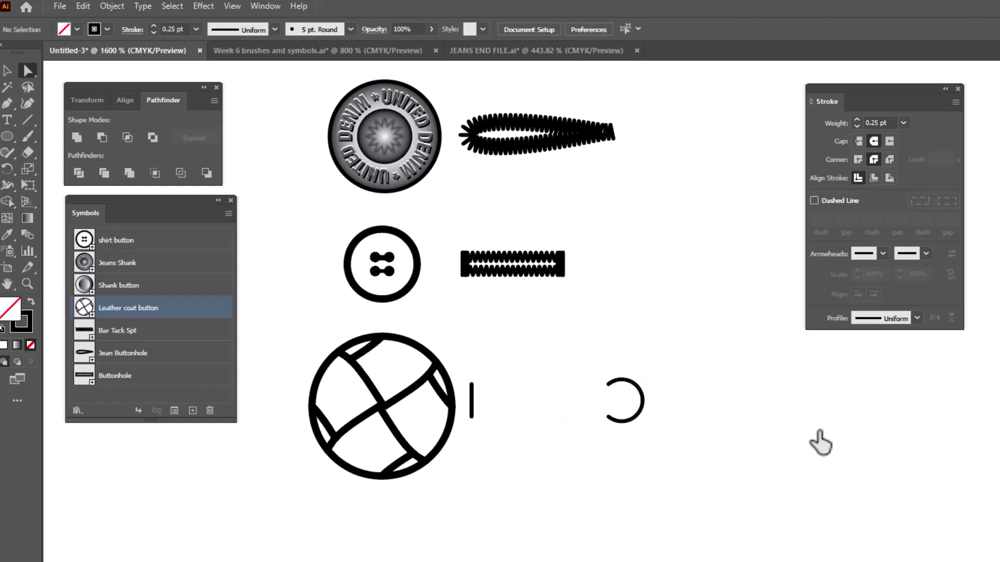
{"action": "key", "text": "ctrl+z"}
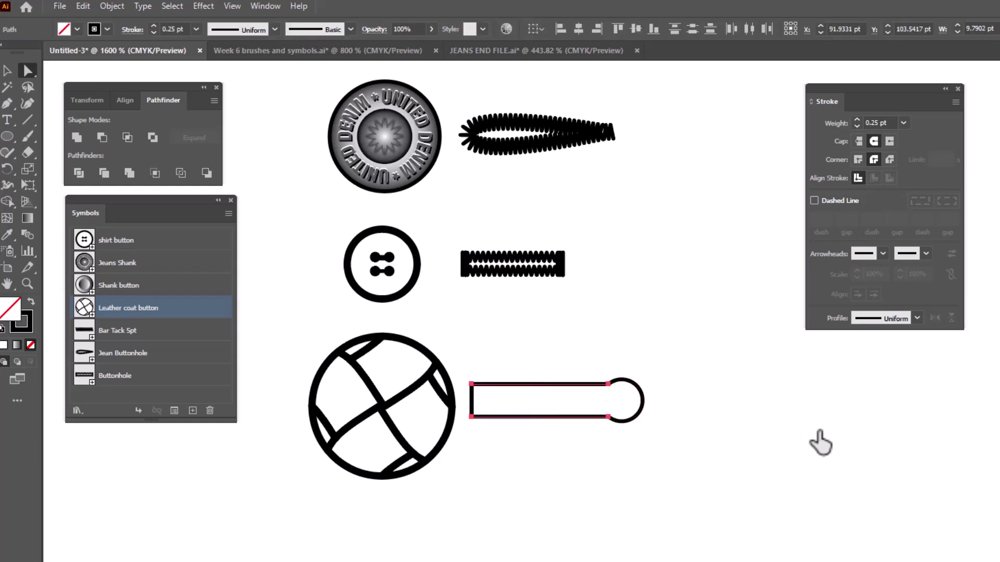
- Open the Zig Zag effect for the keyhole's two long sides and set its absolute size to 0.5 pt
{"action": "left_click", "coordinate": [203, 6]}
{"action": "left_click", "coordinate": [217, 33]}
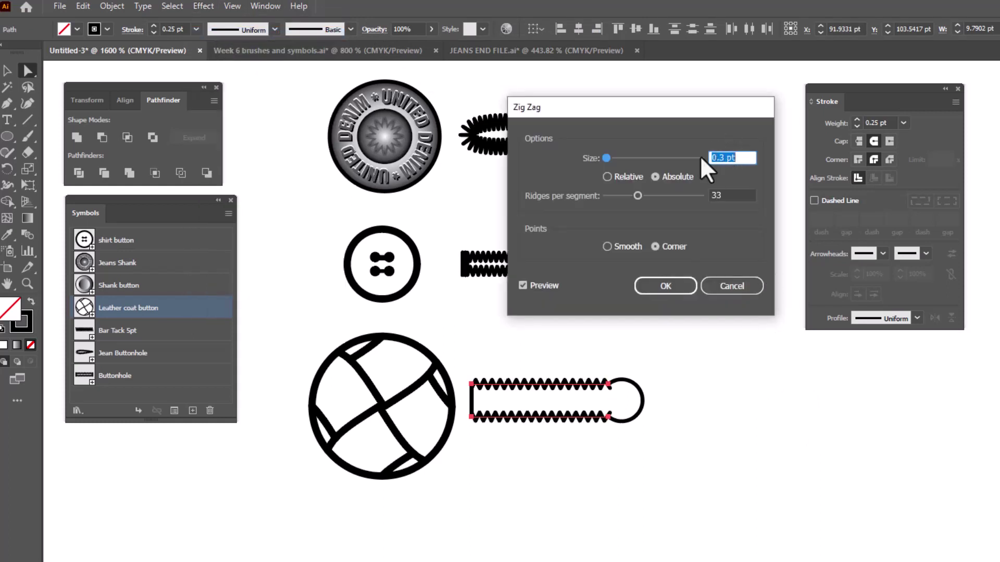
{"action": "left_click", "coordinate": [737, 157]}
{"action": "left_click_drag", "start_coordinate": [737, 157], "coordinate": [711, 157]}
{"action": "left_click", "coordinate": [522, 285]}
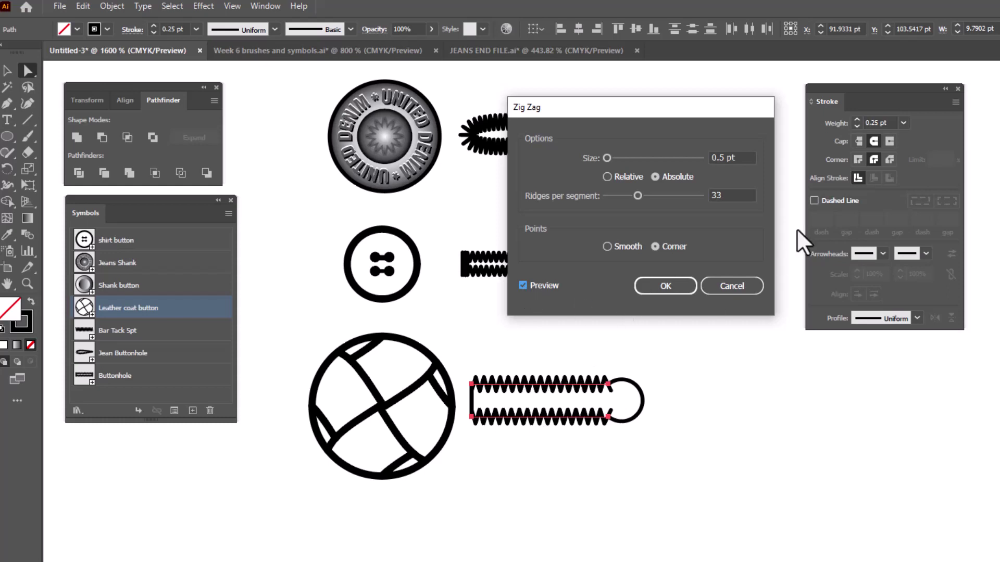
- Set the zigzag to 47 ridges per segment with corner points and apply it to the keyhole's long sides
{"action": "left_click_drag", "start_coordinate": [733, 192], "coordinate": [708, 194]}
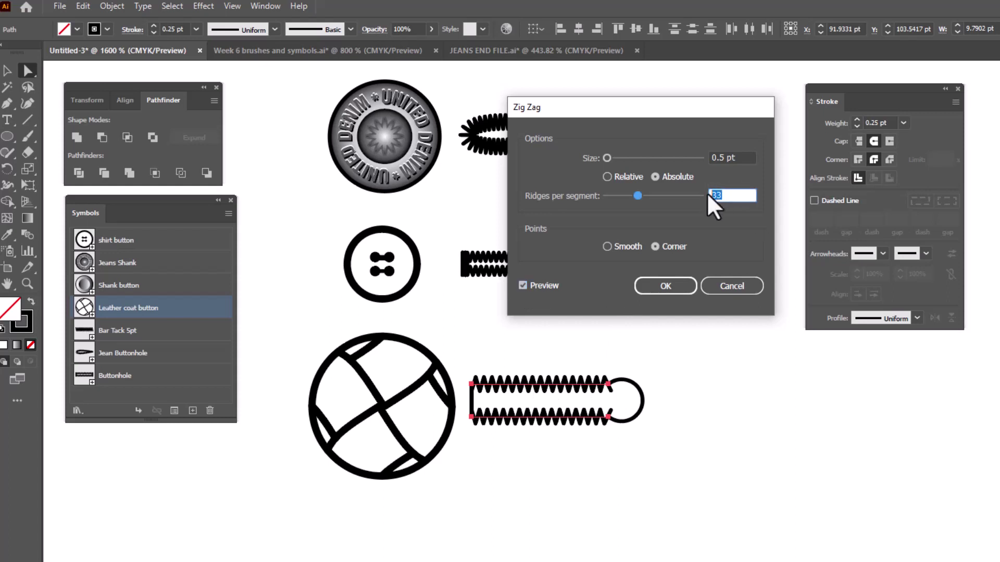
{"action": "key", "text": "Up"}
{"action": "key", "text": "Up"}
{"action": "key", "text": "Up"}
{"action": "key", "text": "Up"}
{"action": "key", "text": "Up"}
{"action": "key", "text": "Up"}
{"action": "key", "text": "Up"}
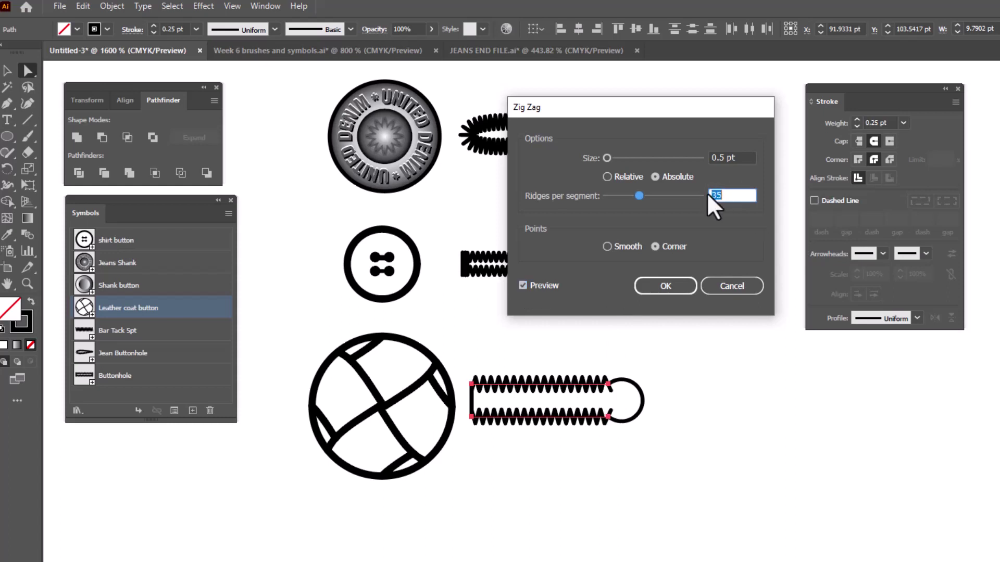
{"action": "key", "text": "Up"}
{"action": "key", "text": "Up"}
{"action": "key", "text": "Up"}
{"action": "key", "text": "Up"}
{"action": "key", "text": "Up"}
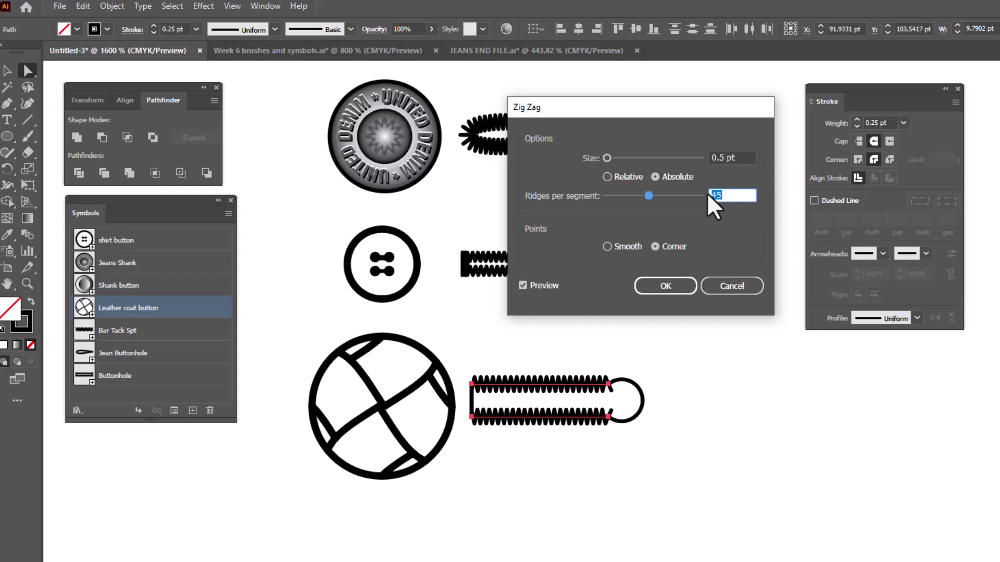
{"action": "key", "text": "Up"}
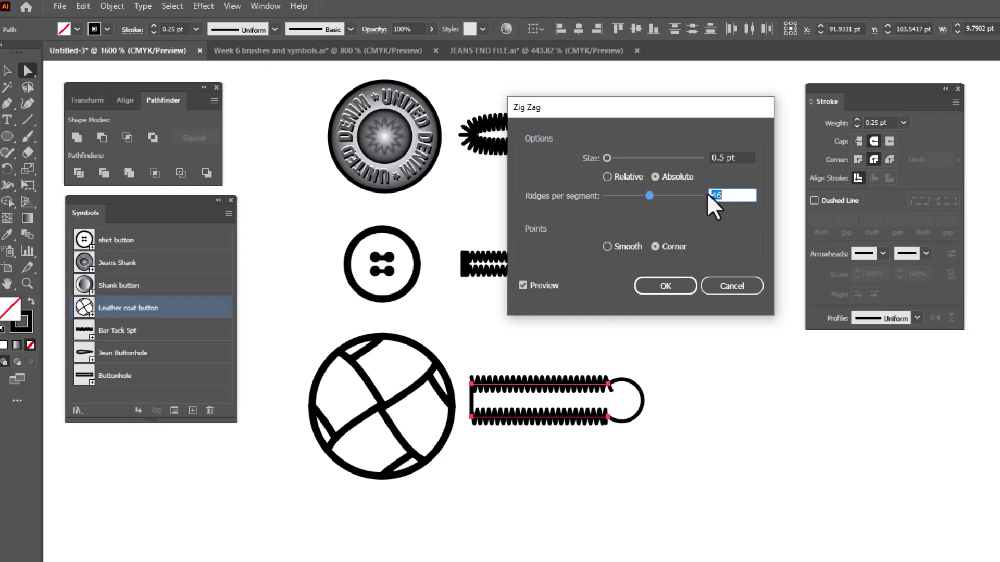
{"action": "key", "text": "Up"}
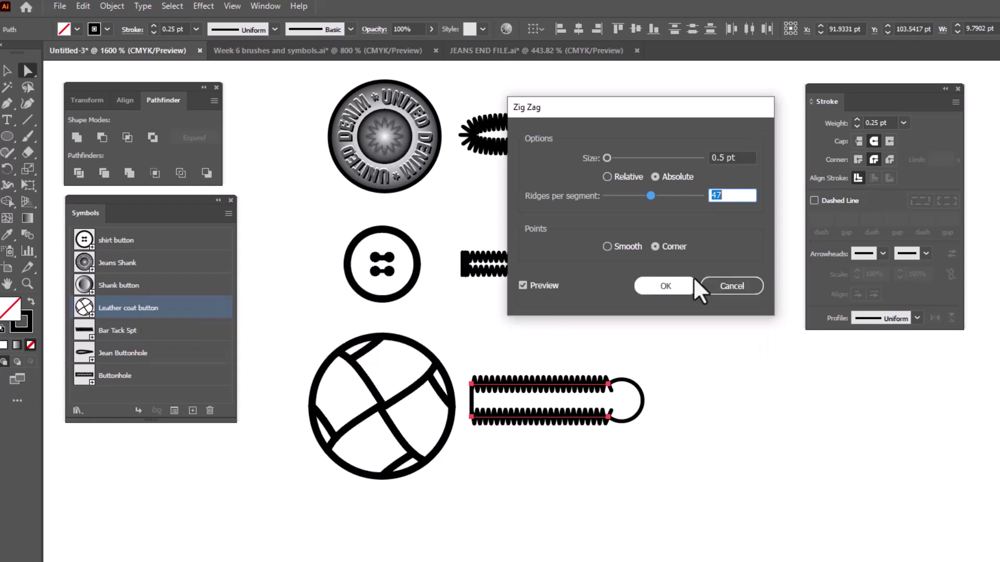
{"action": "left_click", "coordinate": [665, 286]}
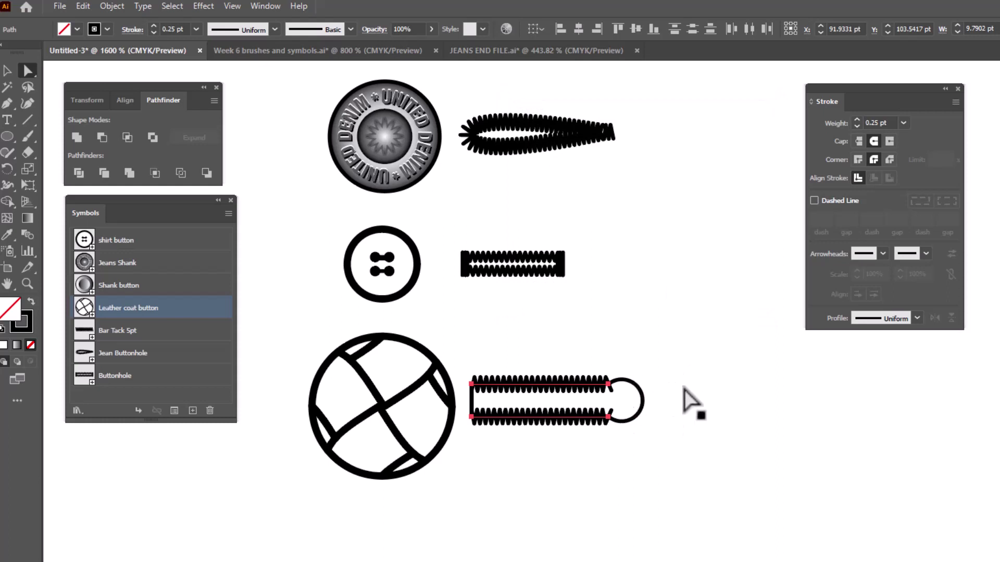
- Try a Zig Zag effect on the keyhole's round end with 0.5 pt absolute size, 11 ridges per segment and corner points
{"action": "key", "text": "v"}
{"action": "left_click_drag", "start_coordinate": [693, 374], "coordinate": [631, 425]}
{"action": "left_click", "coordinate": [202, 6]}
{"action": "left_click", "coordinate": [208, 33]}
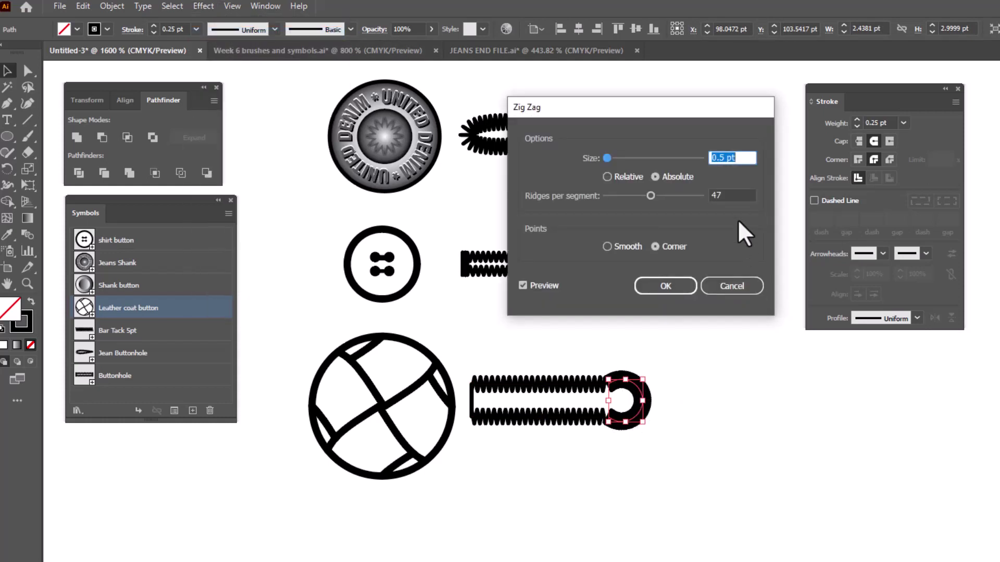
{"action": "double_click", "coordinate": [724, 195]}
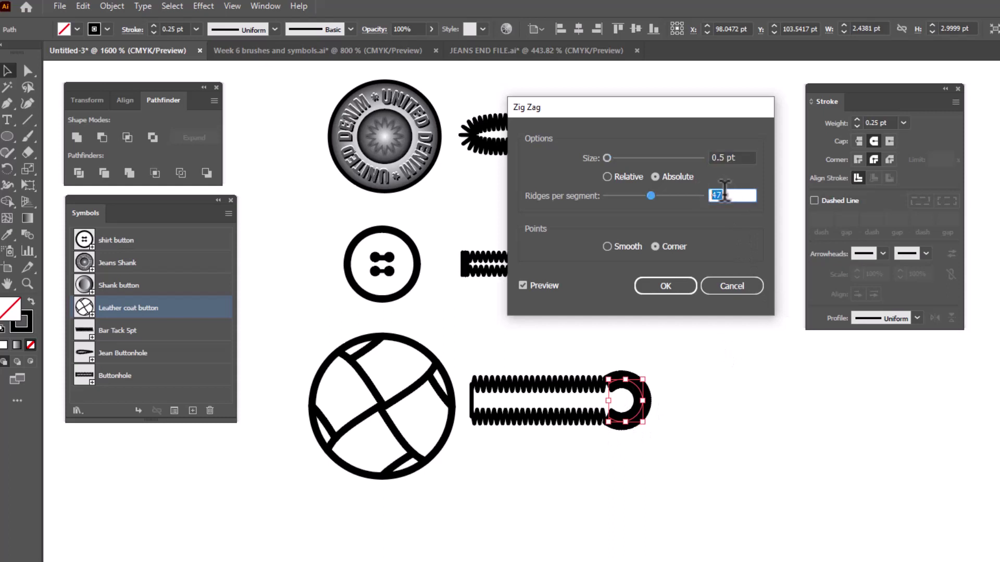
{"action": "key", "text": "Down"}
{"action": "key", "text": "Down"}
{"action": "key", "text": "Down"}
{"action": "key", "text": "Down"}
{"action": "key", "text": "Down"}
{"action": "key", "text": "Down"}
{"action": "key", "text": "Down"}
{"action": "key", "text": "Down"}
{"action": "key", "text": "Down"}
{"action": "key", "text": "Down"}
{"action": "key", "text": "Down"}
{"action": "key", "text": "Down"}
{"action": "key", "text": "Down"}
{"action": "key", "text": "Down"}
{"action": "key", "text": "Down"}
{"action": "key", "text": "Down"}
{"action": "key", "text": "Down"}
{"action": "key", "text": "Down"}
{"action": "key", "text": "Down"}
{"action": "key", "text": "Down"}
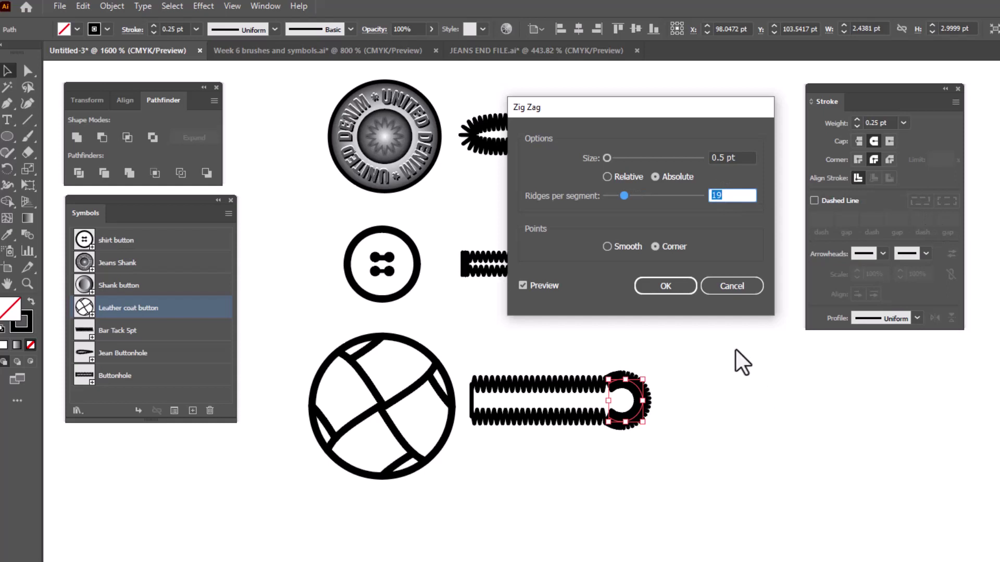
{"action": "left_click", "coordinate": [523, 285]}
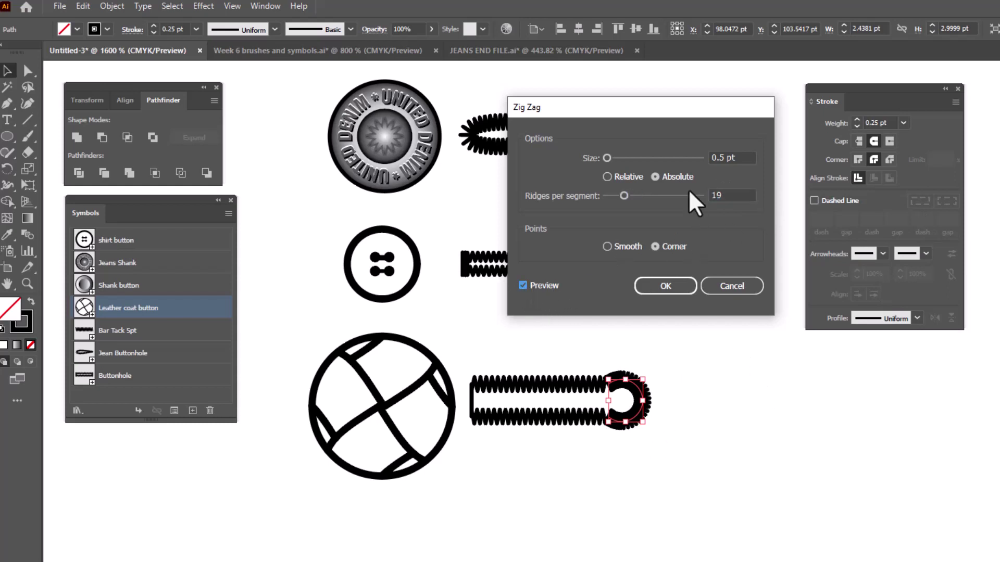
{"action": "left_click", "coordinate": [713, 198]}
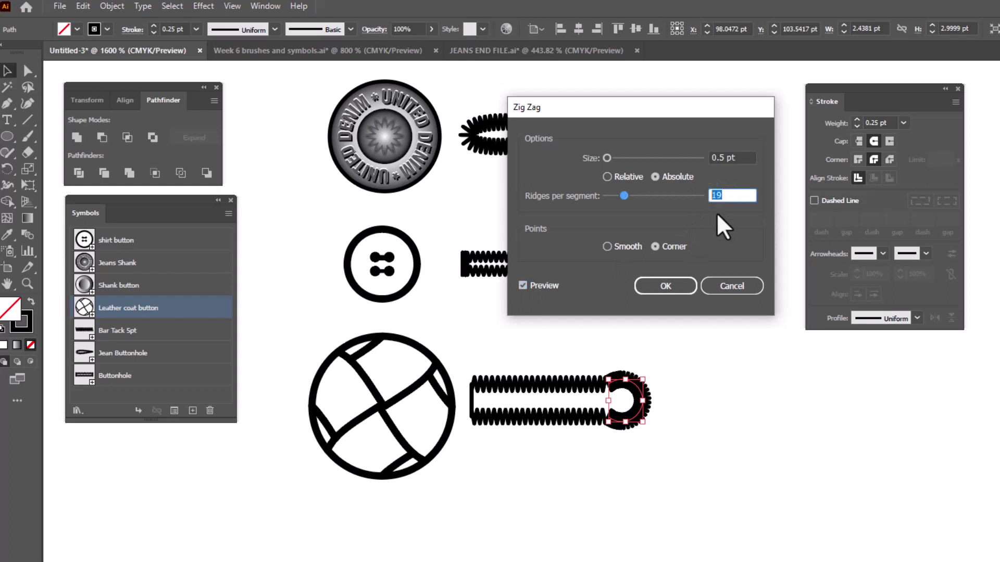
{"action": "key", "text": "Down"}
{"action": "key", "text": "Down"}
{"action": "key", "text": "Down"}
{"action": "key", "text": "Down"}
{"action": "key", "text": "Down"}
{"action": "key", "text": "Down"}
{"action": "key", "text": "Down"}
{"action": "key", "text": "Down"}
{"action": "key", "text": "Down"}
{"action": "key", "text": "Down"}
{"action": "key", "text": "Down"}
{"action": "key", "text": "Down"}
{"action": "key", "text": "Down"}
{"action": "key", "text": "Down"}
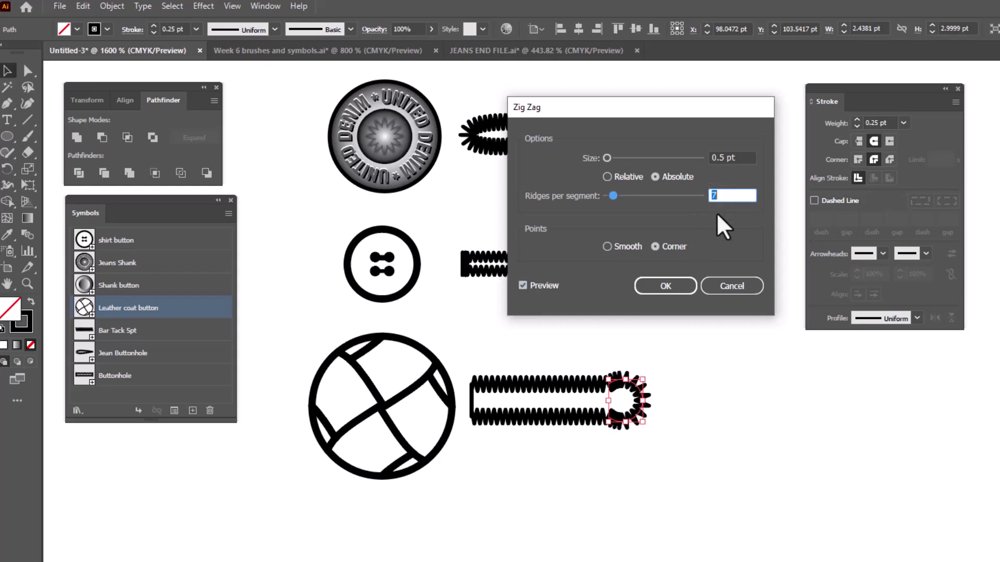
{"action": "key", "text": "Up"}
{"action": "key", "text": "Up"}
{"action": "key", "text": "Up"}
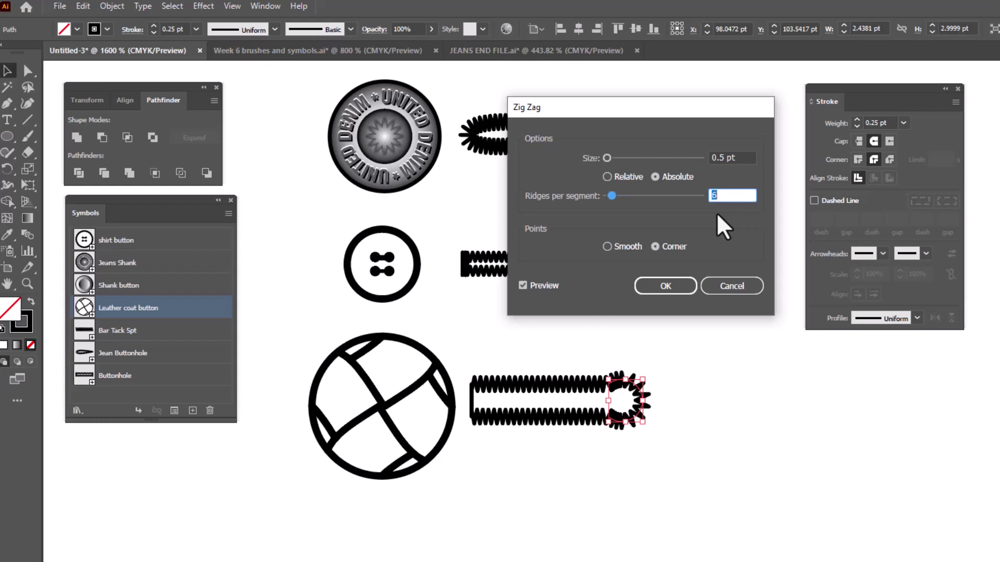
{"action": "key", "text": "Up"}
{"action": "key", "text": "Up"}
{"action": "key", "text": "Up"}
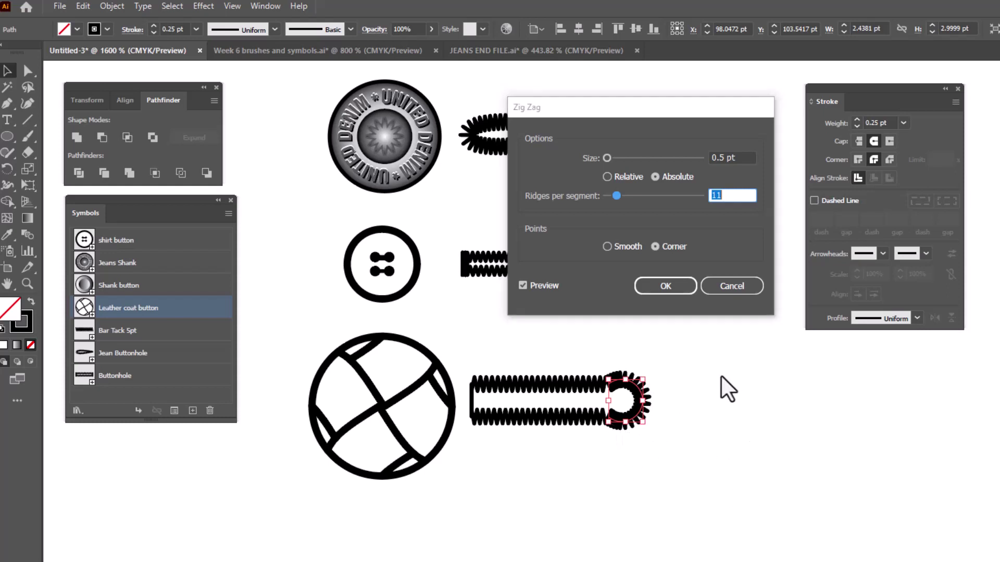
{"action": "left_click", "coordinate": [665, 286]}
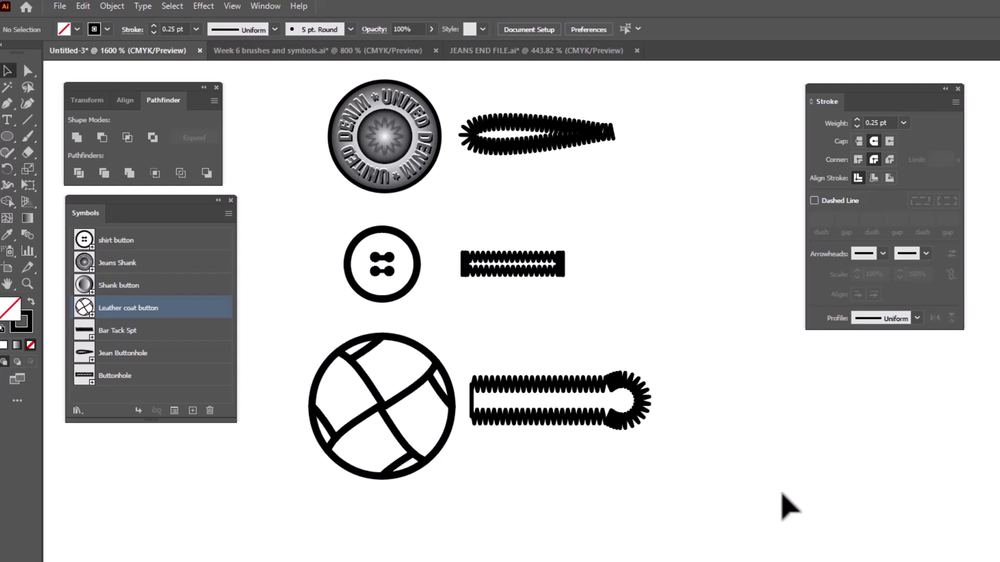
- Undo the zigzag applied to the keyhole's round end
{"action": "key", "text": "ctrl+z"}
{"action": "key", "text": "ctrl+z"}
{"action": "key", "text": "ctrl+z"}
{"action": "key", "text": "ctrl+z"}
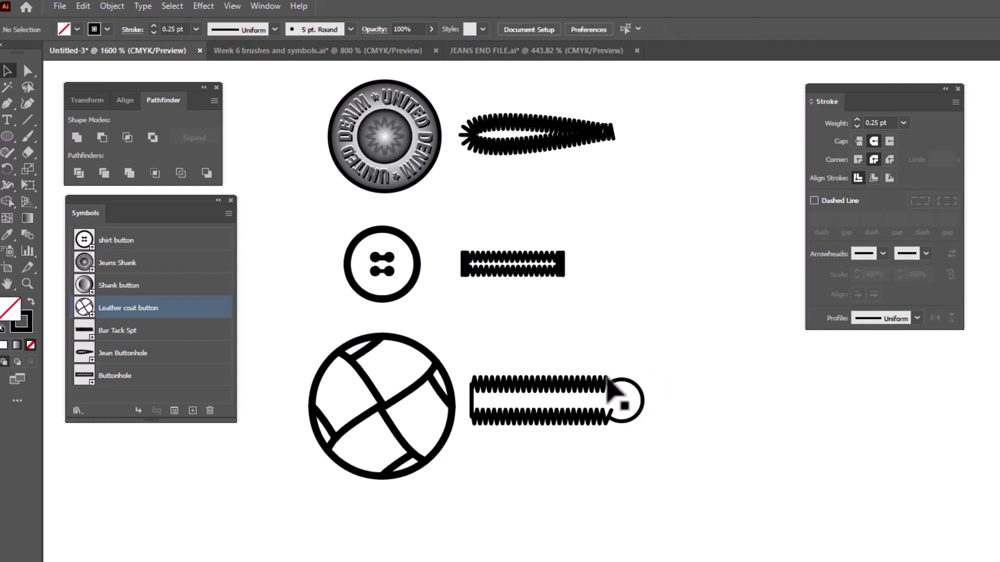
- Cut the two short segments joining the round end to the long sides and restore them in the same place as separate paths
{"action": "left_click", "coordinate": [26, 72]}
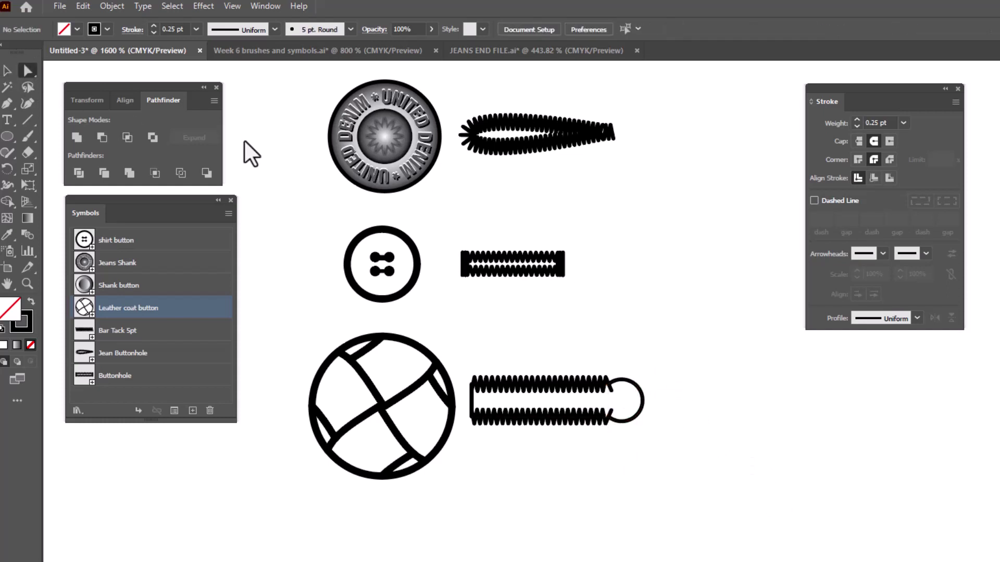
{"action": "left_click", "coordinate": [621, 394]}
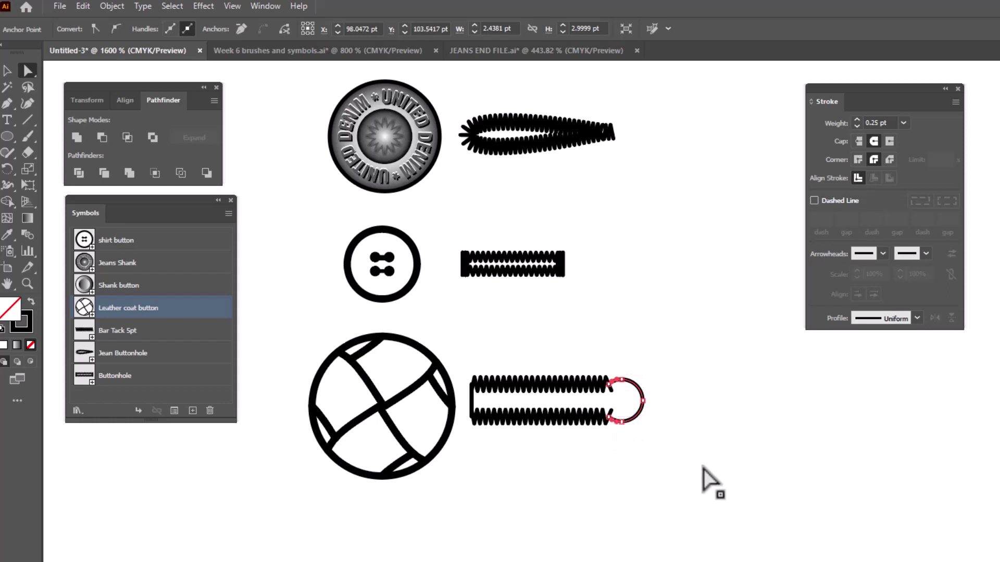
{"action": "key", "text": "ctrl"}
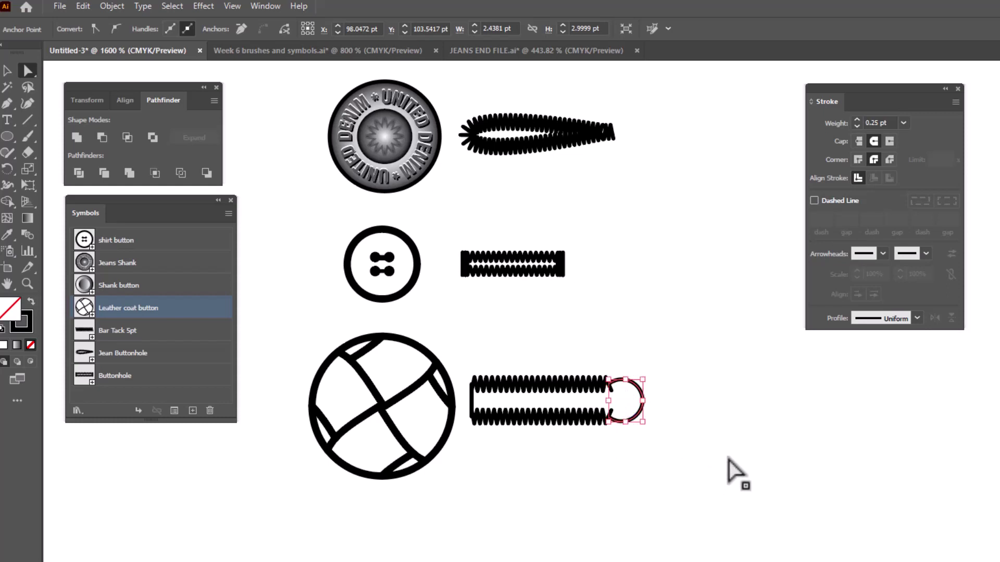
{"action": "key", "text": "Delete"}
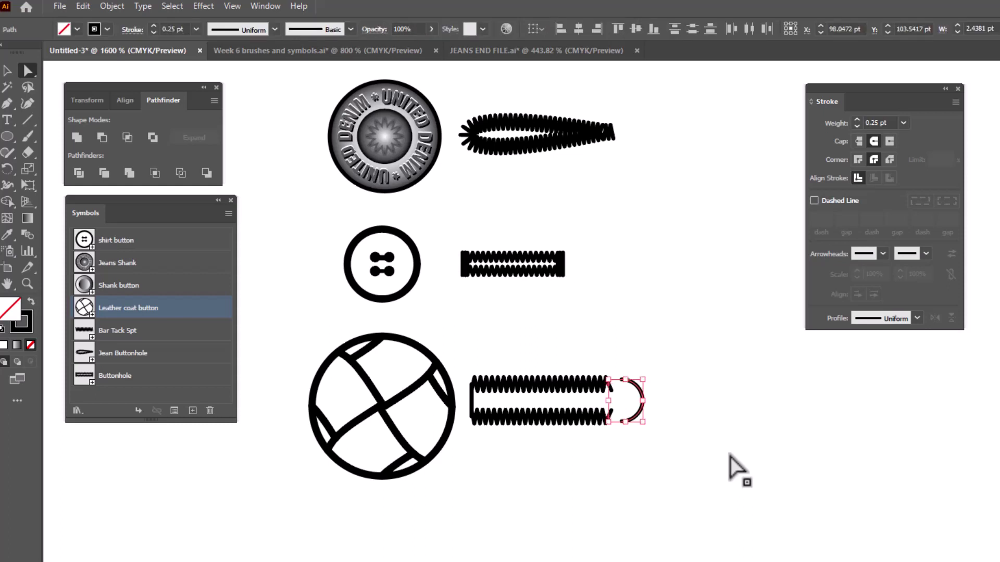
{"action": "key", "text": "ctrl+j"}
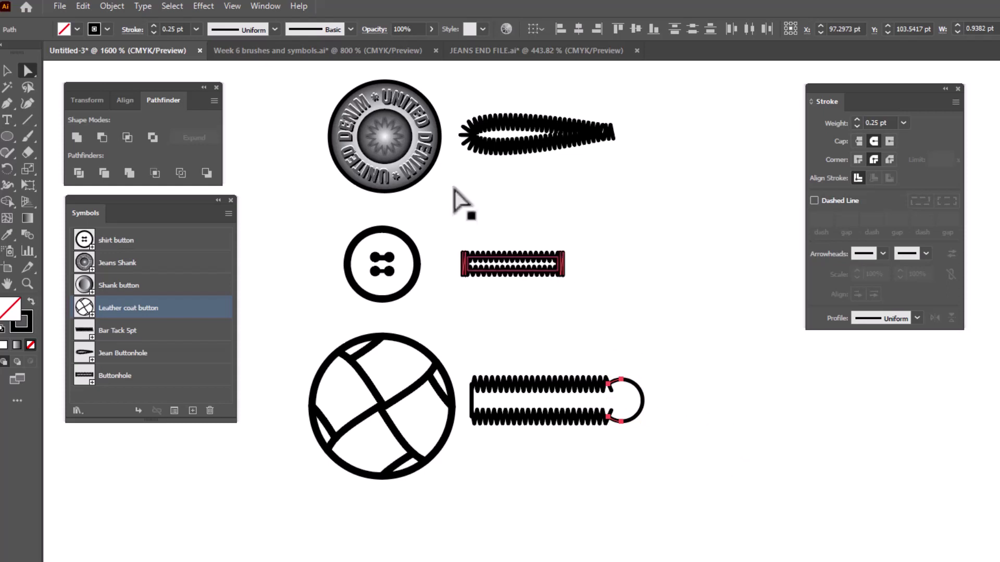
- Apply a Zig Zag effect of 0.5 pt absolute size, 5 ridges per segment and corner points to the two short joining segments
{"action": "left_click", "coordinate": [203, 6]}
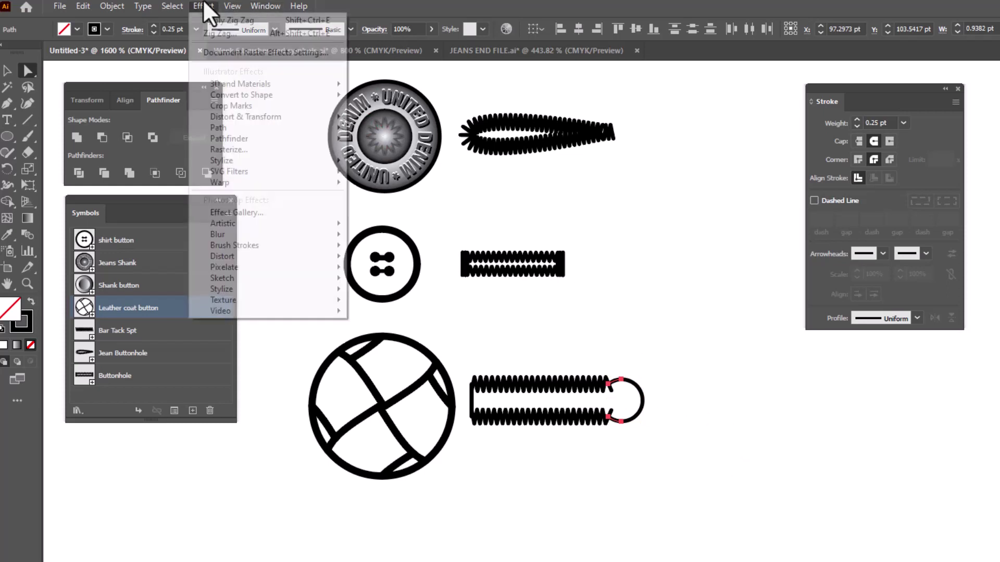
{"action": "left_click", "coordinate": [205, 32]}
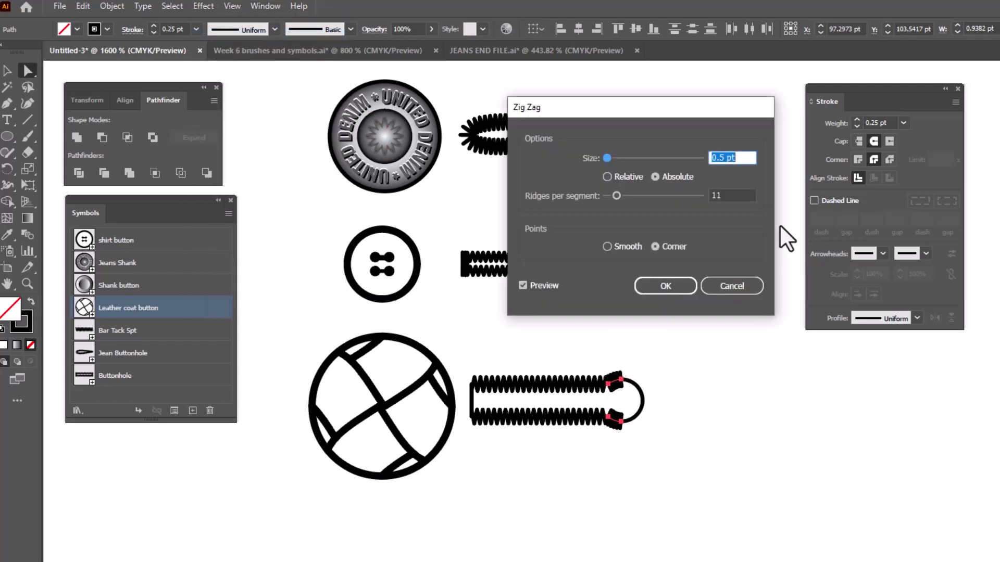
{"action": "left_click", "coordinate": [734, 195]}
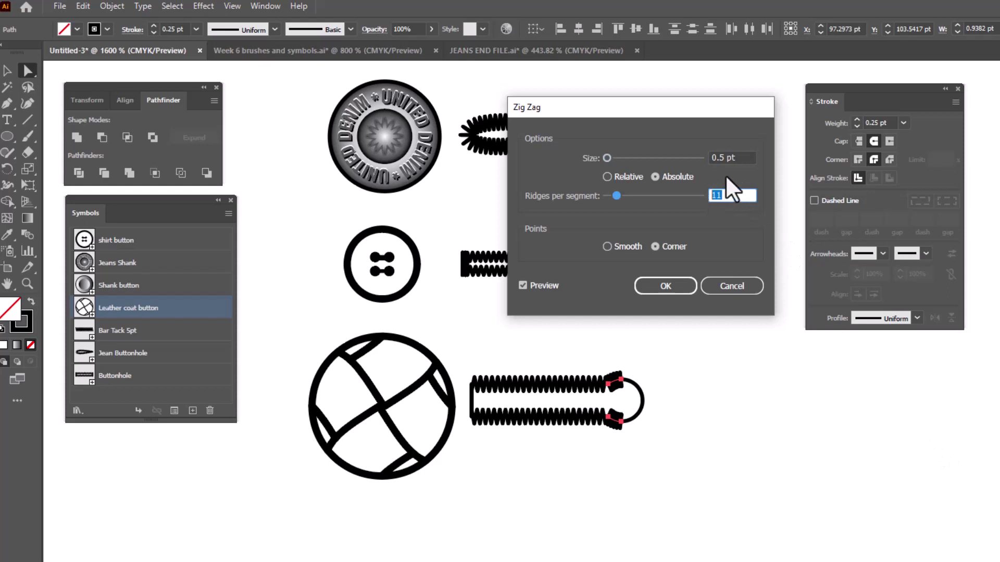
{"action": "key", "text": "Down"}
{"action": "key", "text": "Down"}
{"action": "key", "text": "Down"}
{"action": "key", "text": "Down"}
{"action": "key", "text": "Down"}
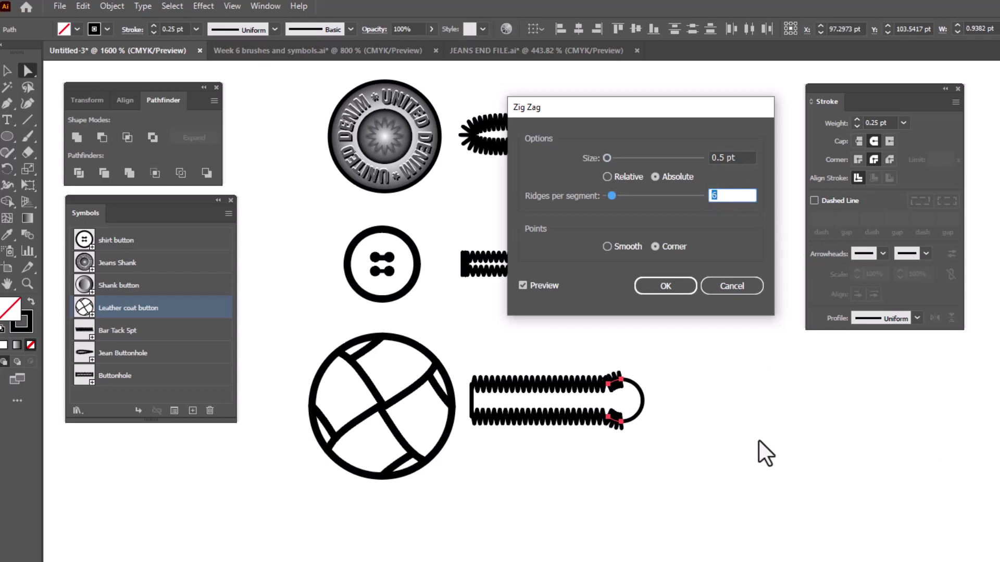
{"action": "key", "text": "Down"}
{"action": "left_click", "coordinate": [677, 287]}
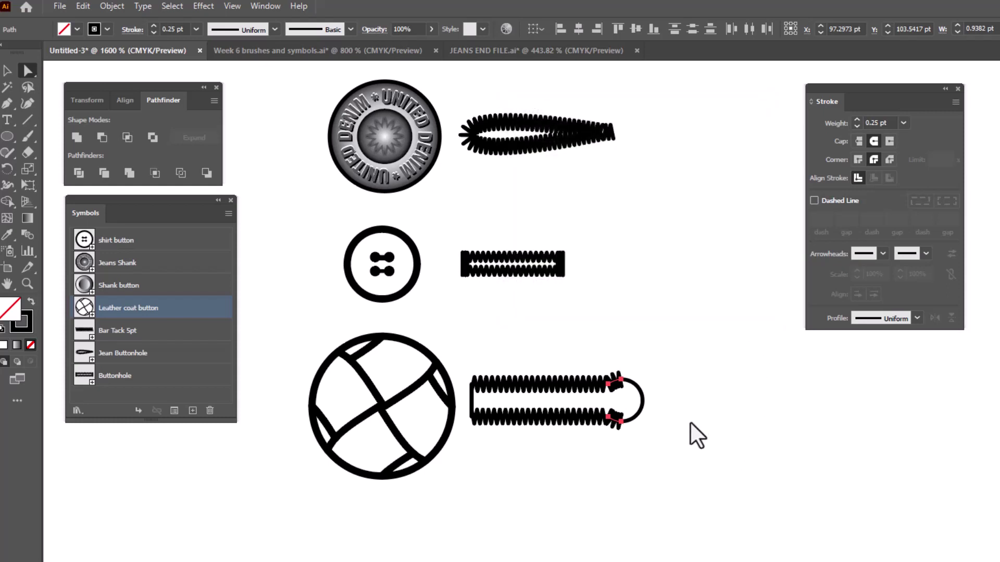
- Apply a Zig Zag effect of 0.5 pt absolute size, 13 ridges per segment and corner points to the keyhole's remaining round arc
{"action": "left_click_drag", "start_coordinate": [633, 426], "coordinate": [624, 436]}
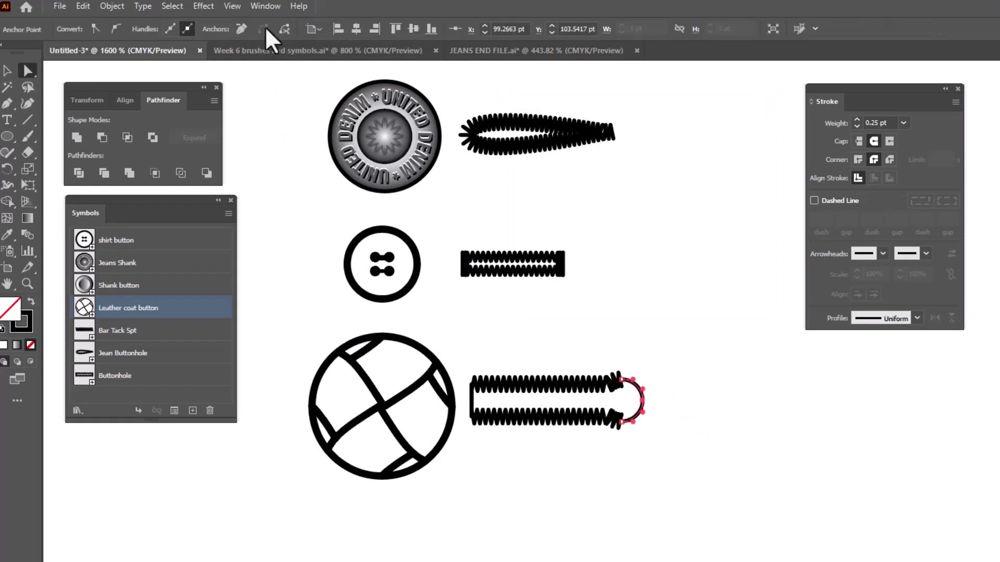
{"action": "left_click", "coordinate": [211, 8]}
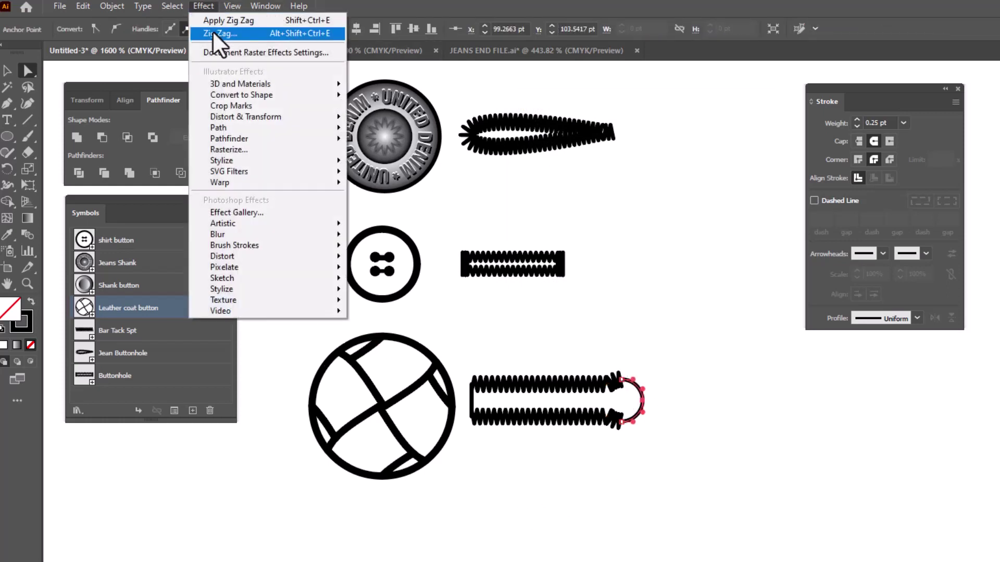
{"action": "left_click", "coordinate": [211, 30]}
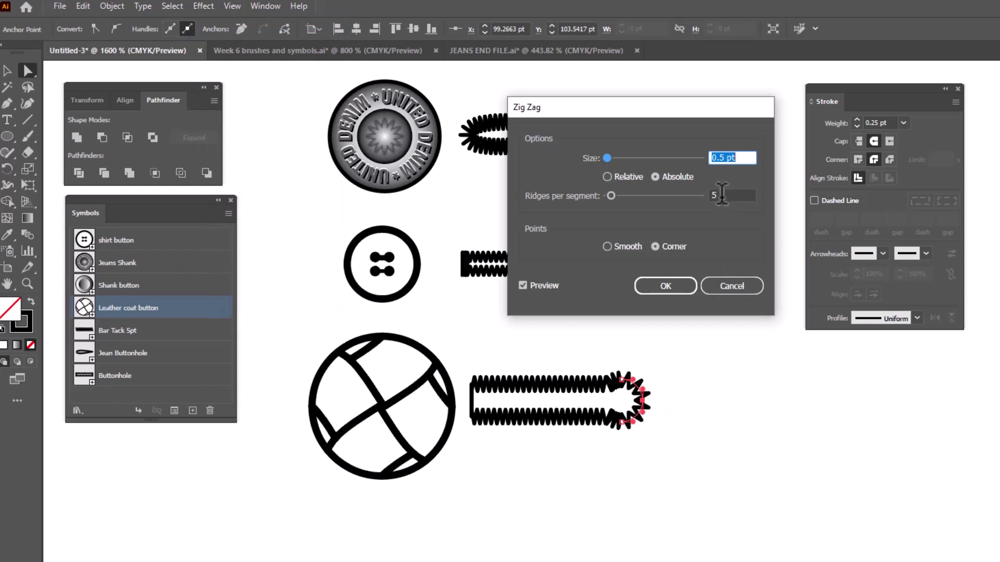
{"action": "left_click", "coordinate": [721, 195]}
{"action": "key", "text": "Up"}
{"action": "key", "text": "Up"}
{"action": "key", "text": "Up"}
{"action": "key", "text": "Up"}
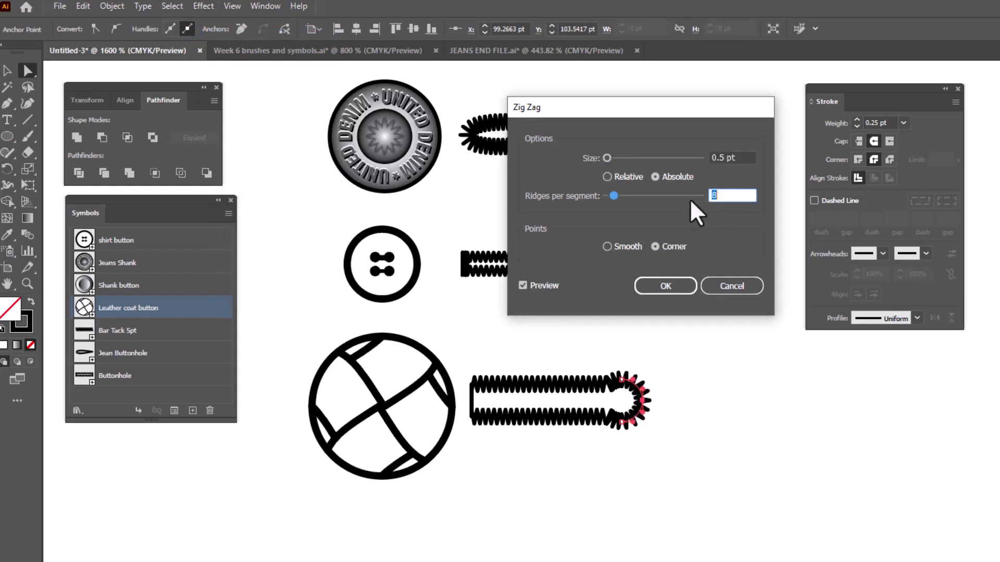
{"action": "key", "text": "Up"}
{"action": "key", "text": "Up"}
{"action": "key", "text": "Up"}
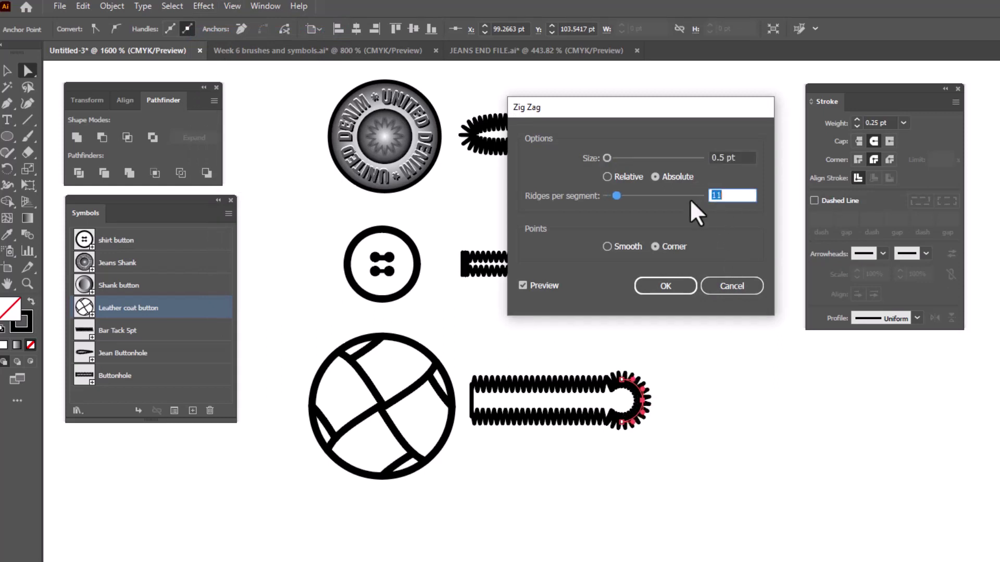
{"action": "key", "text": "Up"}
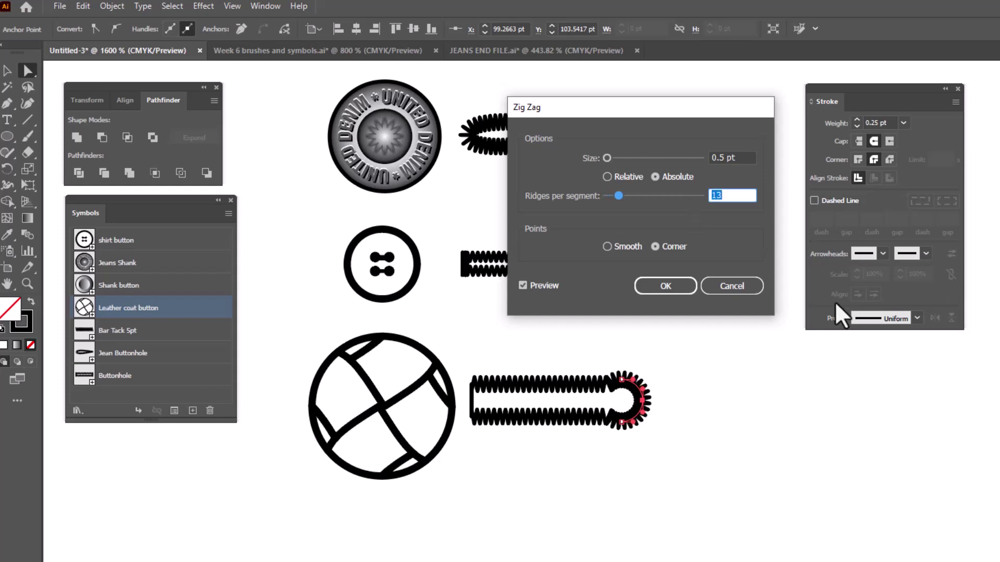
{"action": "key", "text": "Up"}
{"action": "left_click", "coordinate": [671, 287]}
{"action": "left_click", "coordinate": [764, 549]}
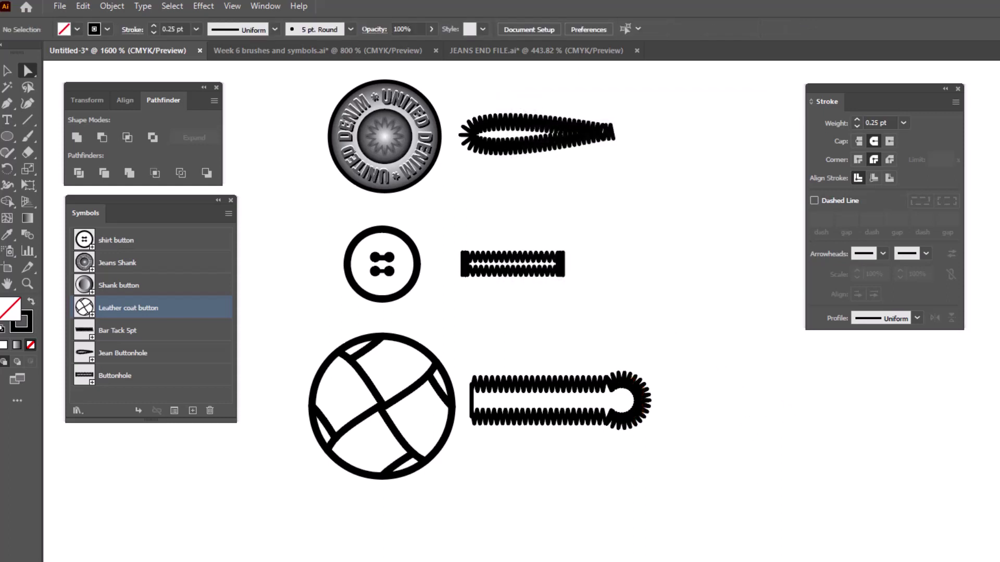
- Delete the line closing the keyhole's straight end and draw a four-point zigzag about 3.2 pt tall in its place with the Pen tool
{"action": "left_click", "coordinate": [472, 410]}
{"action": "left_click", "coordinate": [465, 428]}
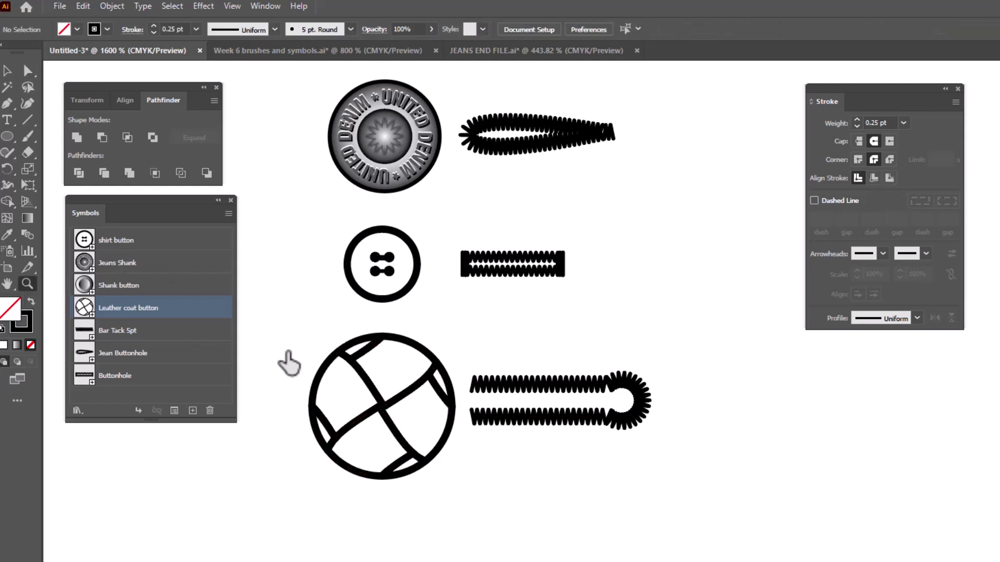
{"action": "left_click", "coordinate": [8, 104]}
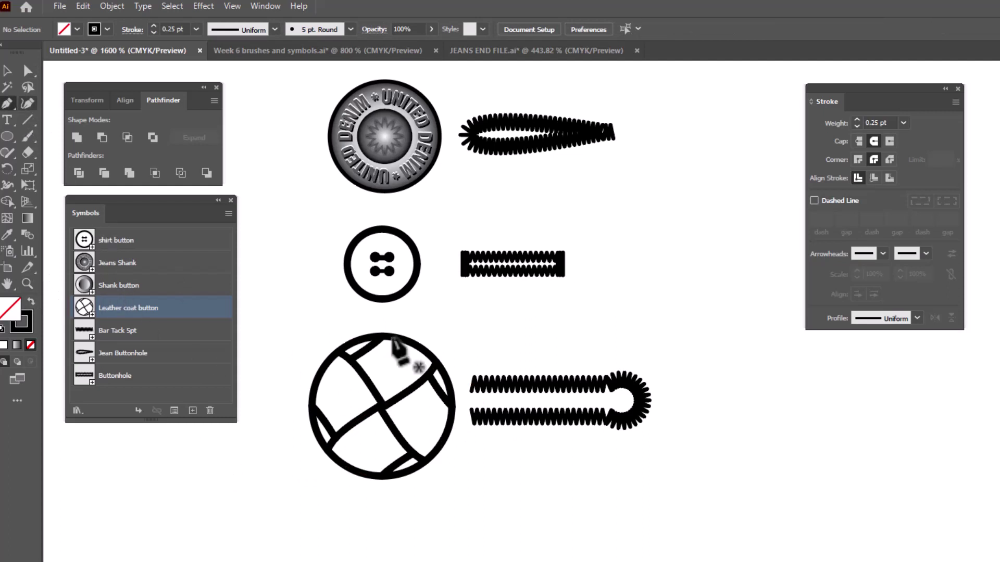
{"action": "left_click", "coordinate": [467, 378]}
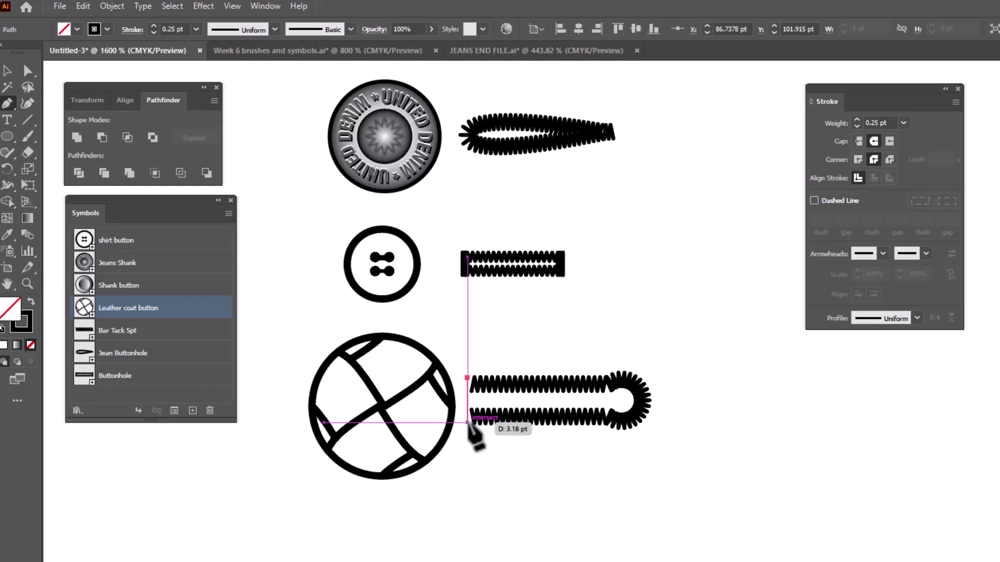
{"action": "left_click", "coordinate": [472, 422]}
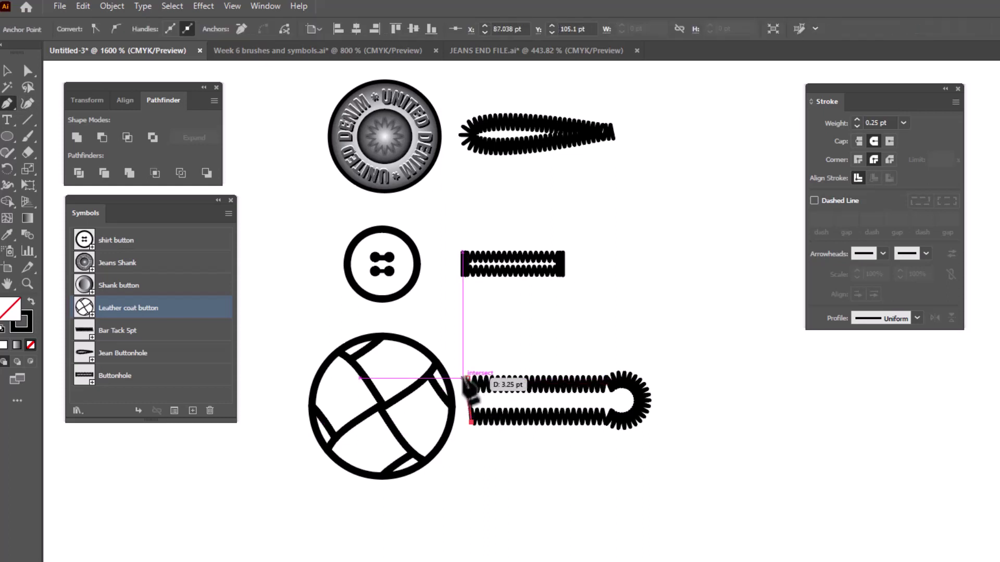
{"action": "left_click", "coordinate": [464, 375]}
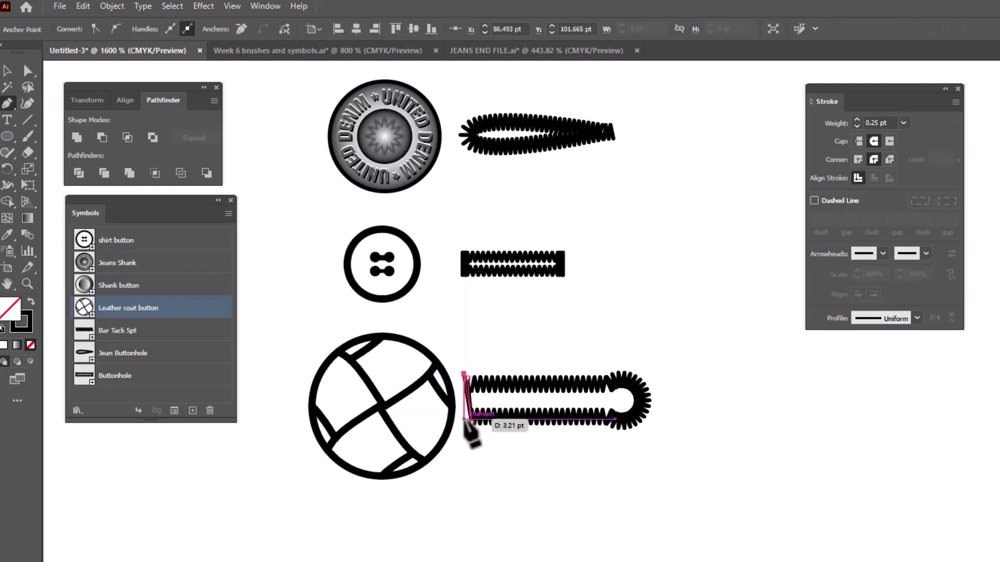
{"action": "left_click_drag", "start_coordinate": [472, 423], "coordinate": [465, 424]}
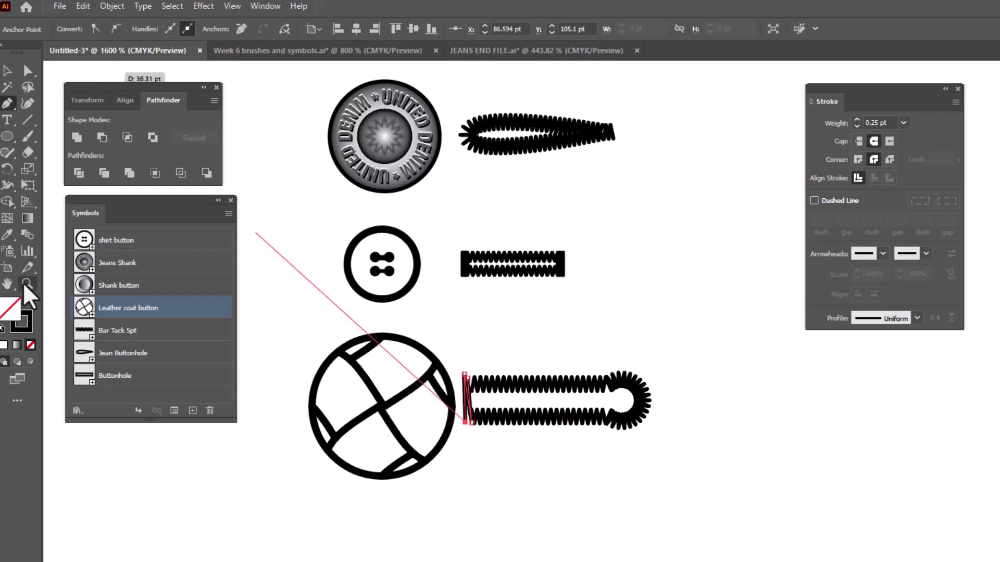
- Reposition the two upper anchor points of the zigzag at the keyhole's straight end level with the upper stitched side
{"action": "key", "text": "z"}
{"action": "left_click_drag", "start_coordinate": [384, 339], "coordinate": [578, 512]}
{"action": "left_click", "coordinate": [28, 70]}
{"action": "left_click", "coordinate": [549, 197]}
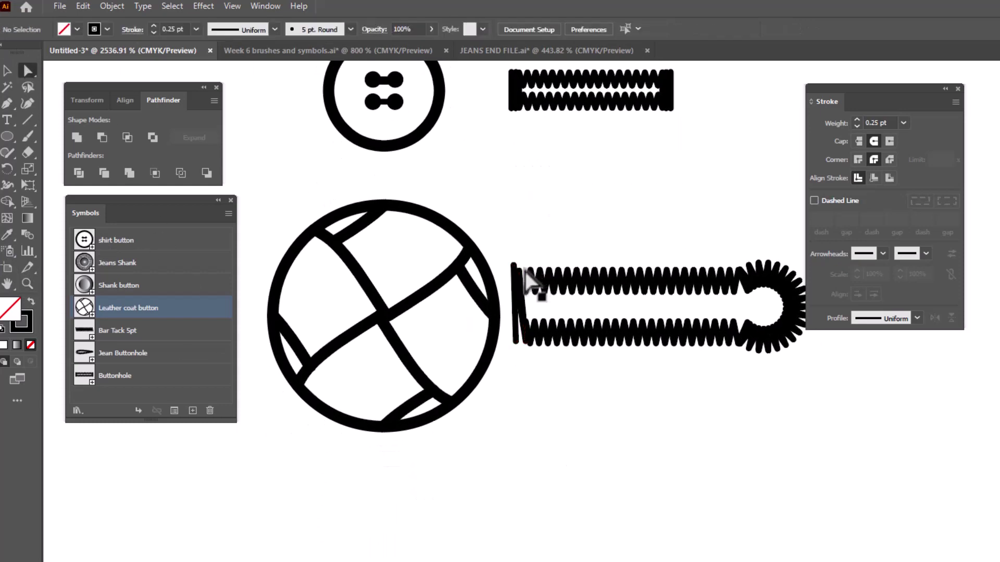
{"action": "left_click", "coordinate": [517, 270]}
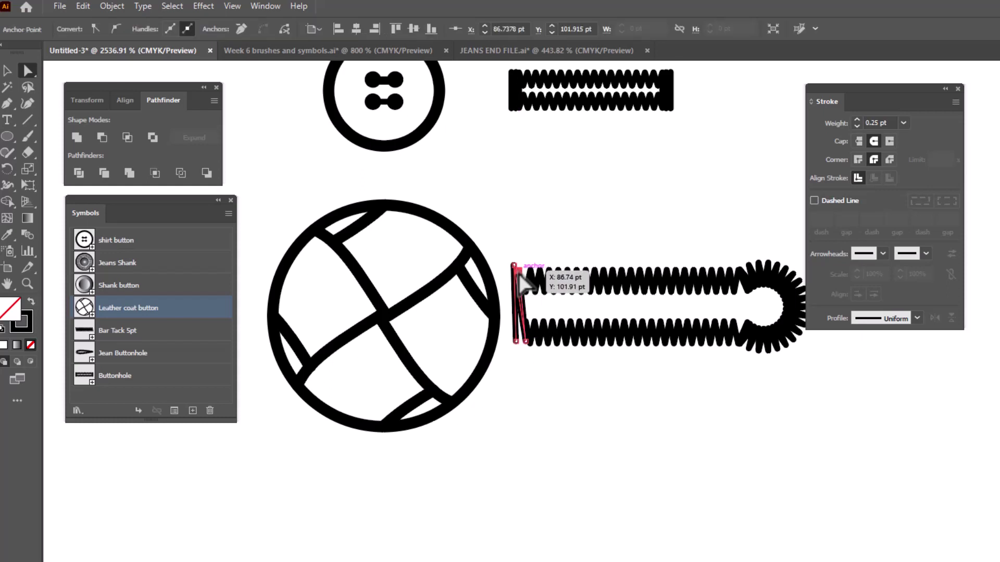
{"action": "left_click_drag", "start_coordinate": [518, 271], "coordinate": [515, 271]}
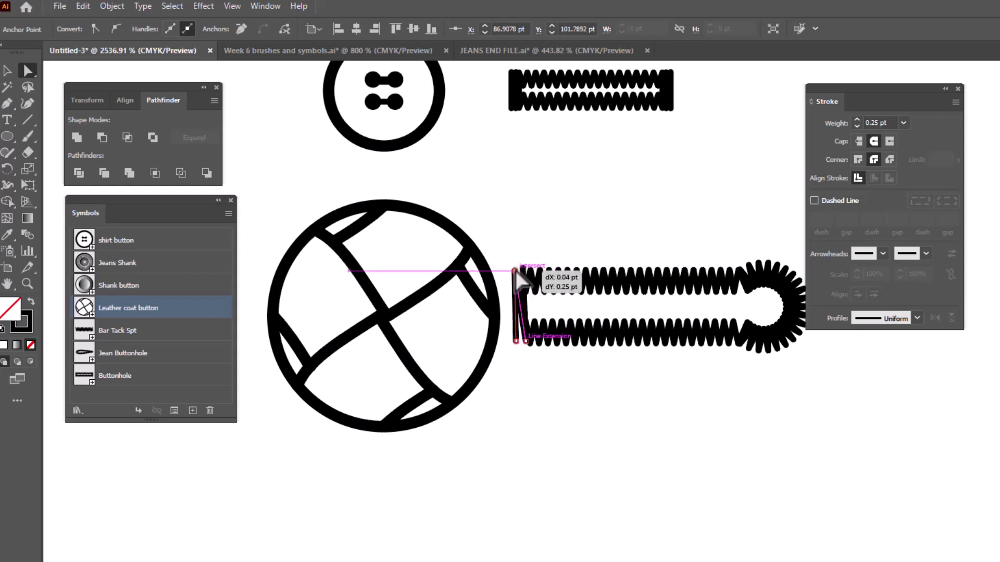
{"action": "left_click", "coordinate": [516, 345]}
- Continue the end zigzag from its open lower anchor with two more Pen strokes, each about 3.3 pt long, filling the gap
{"action": "key", "text": "p"}
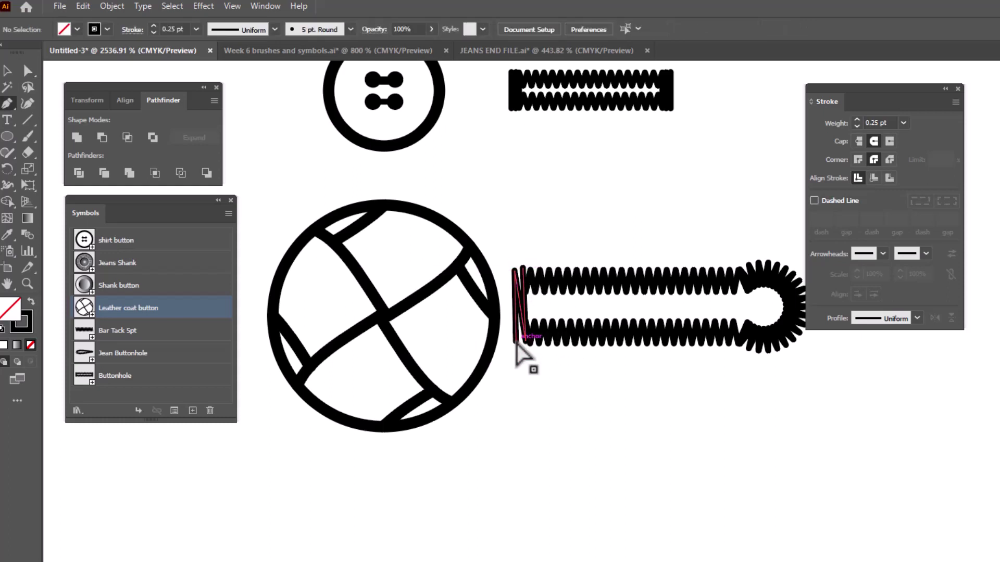
{"action": "left_click", "coordinate": [516, 342]}
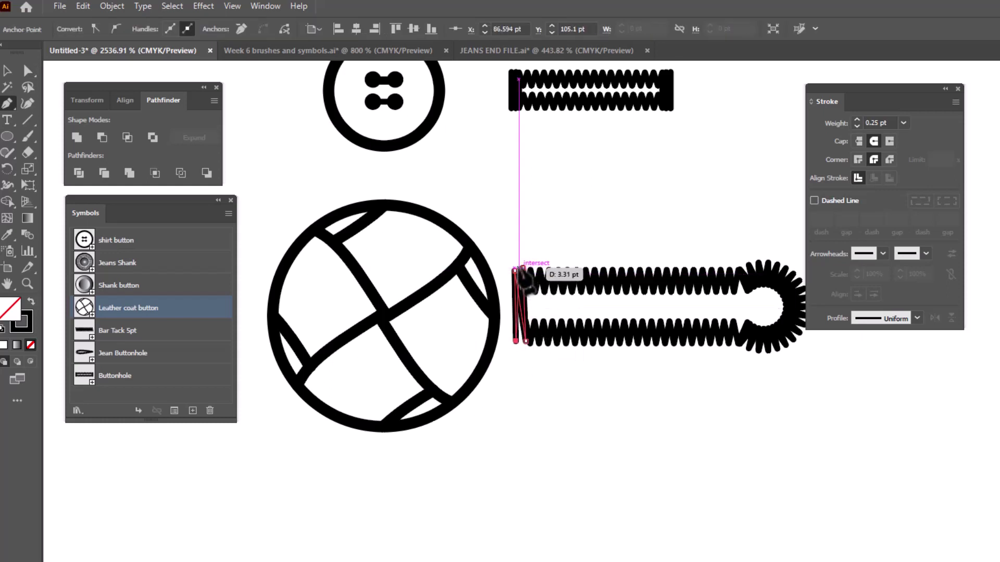
{"action": "left_click", "coordinate": [521, 270]}
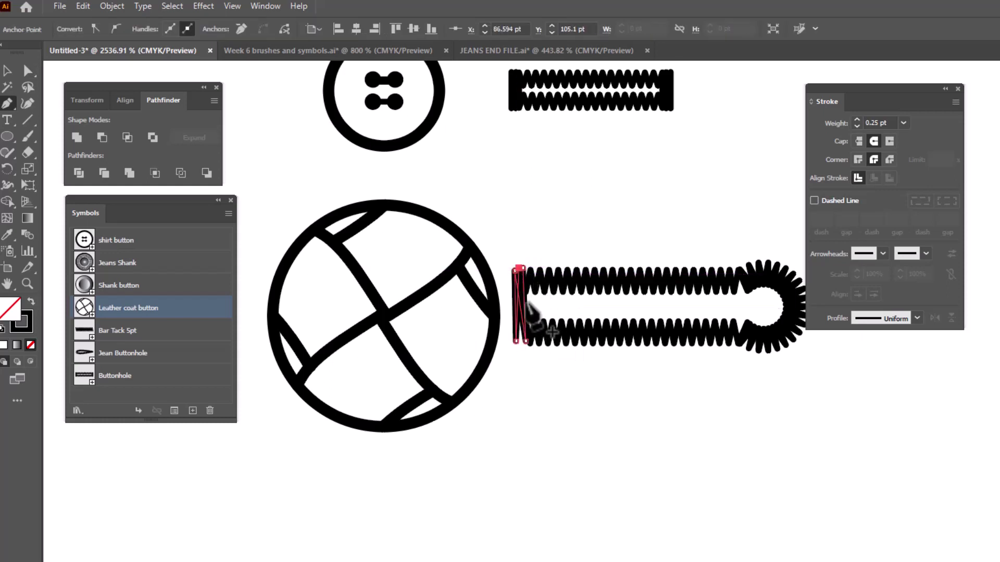
{"action": "left_click", "coordinate": [519, 343]}
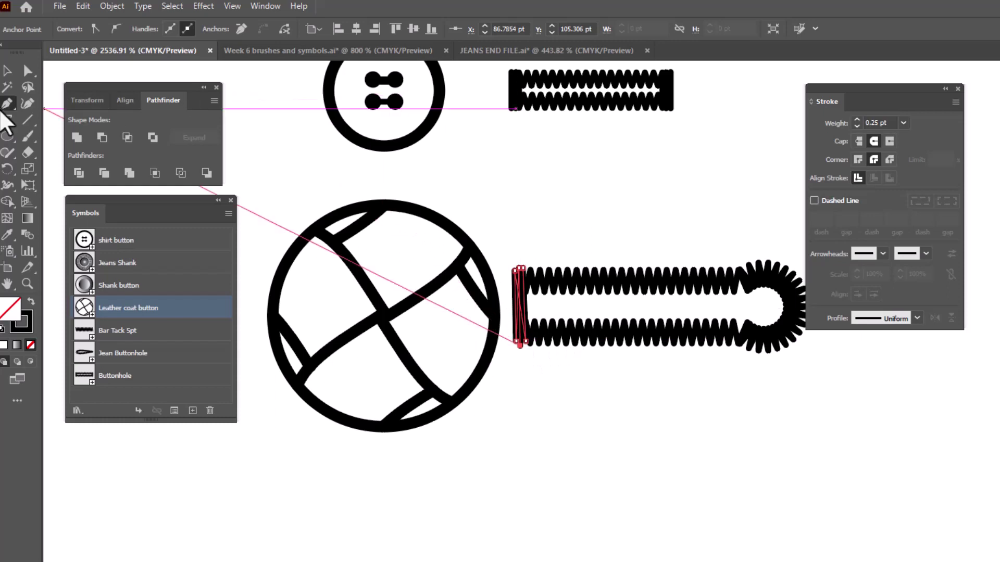
{"action": "left_click", "coordinate": [7, 70]}
{"action": "left_click", "coordinate": [695, 417]}
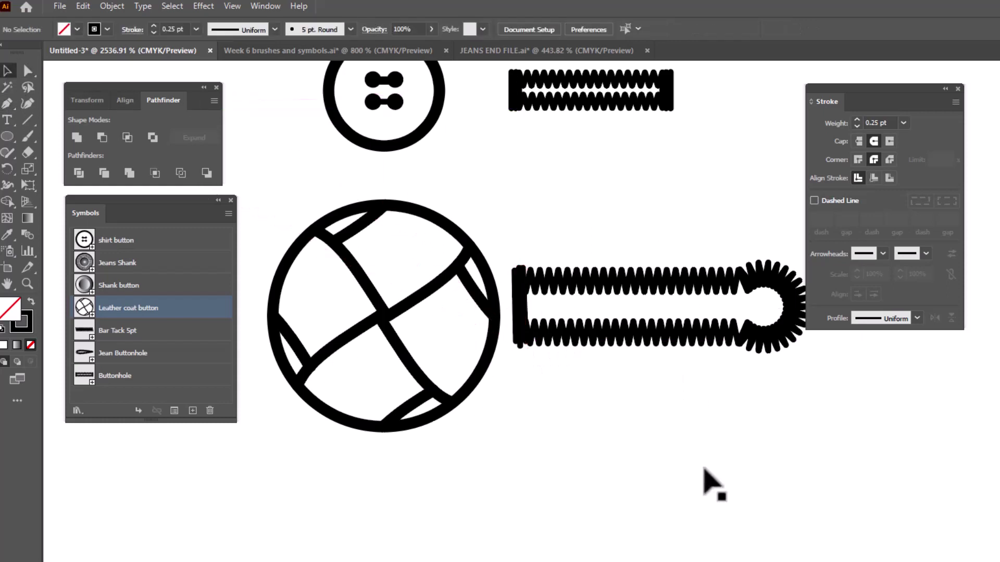
- Select all parts of the stitched keyhole buttonhole and save them as a dynamic symbol named "Keyhole"
{"action": "scroll", "coordinate": [541, 499], "scroll_direction": "down", "scroll_amount": 2}
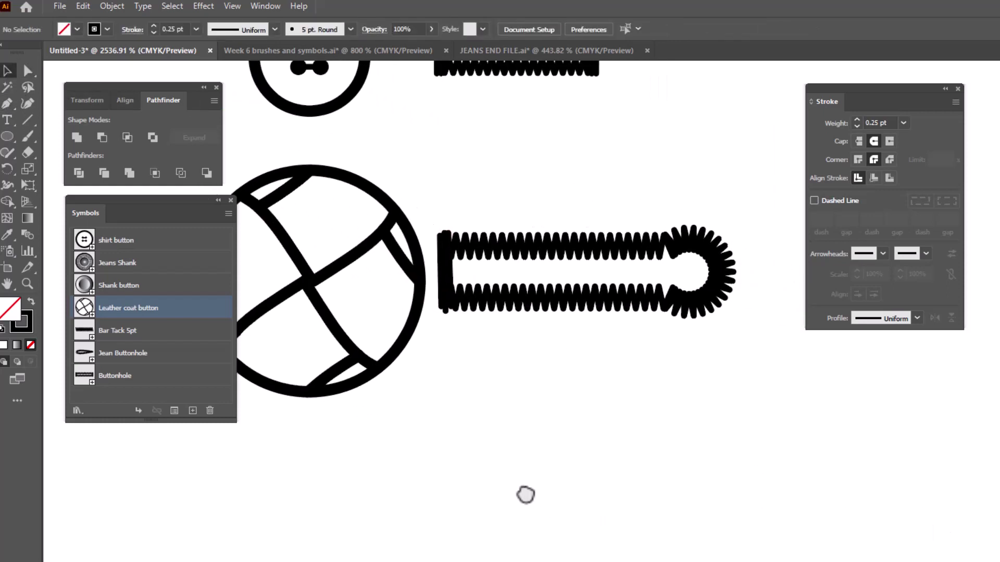
{"action": "left_click_drag", "start_coordinate": [454, 167], "coordinate": [789, 373]}
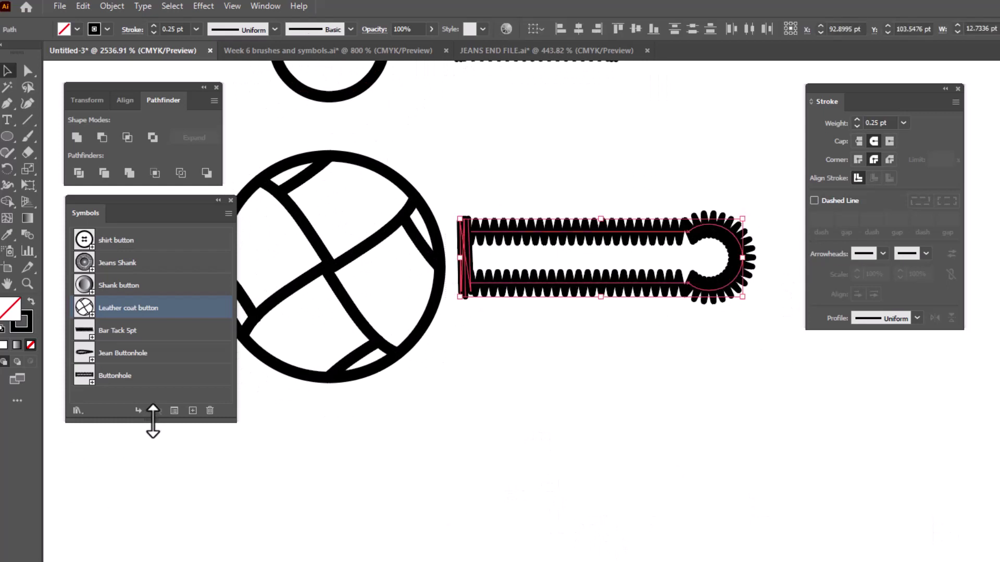
{"action": "left_click", "coordinate": [192, 410]}
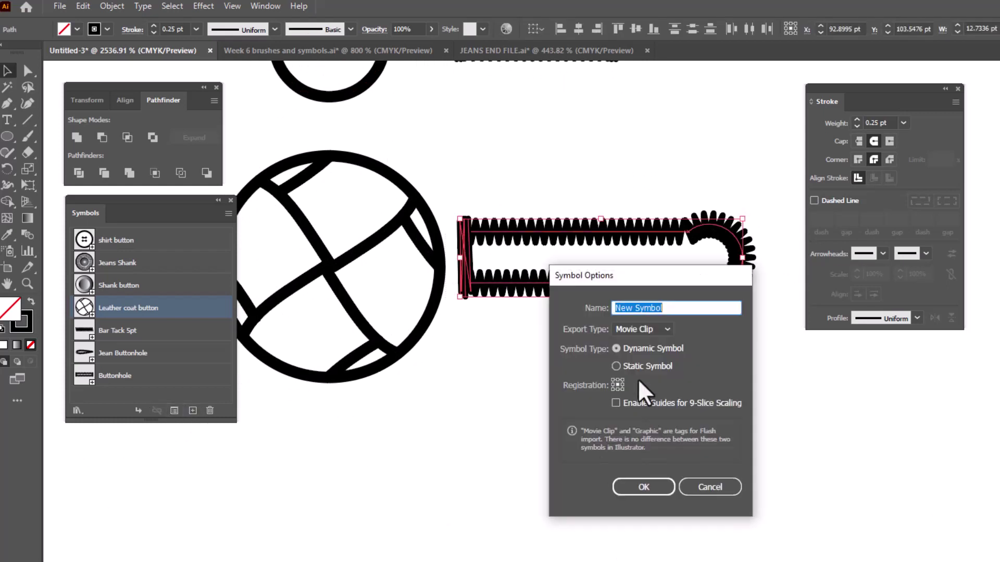
{"action": "type", "text": "Keyhole"}
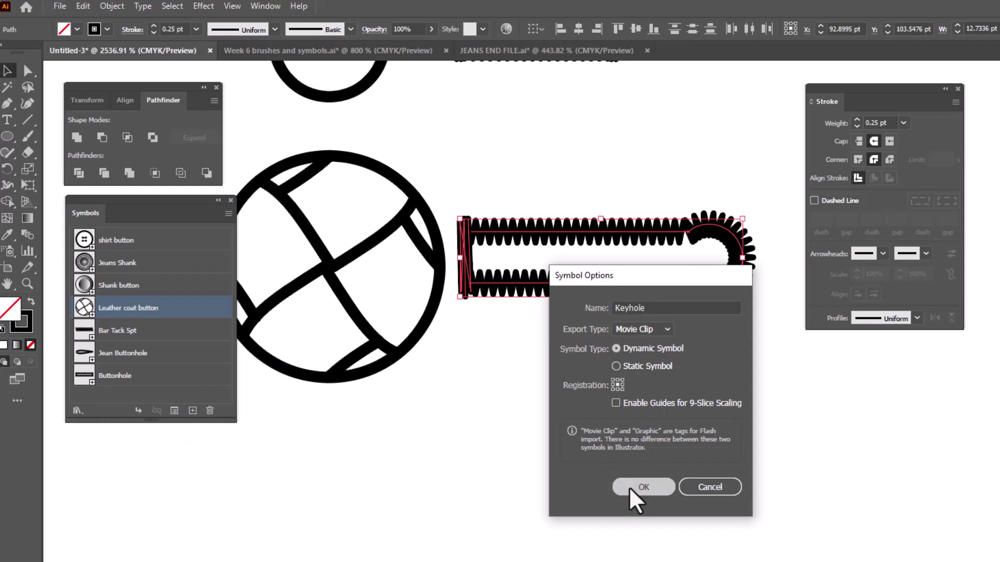
{"action": "left_click", "coordinate": [643, 487]}
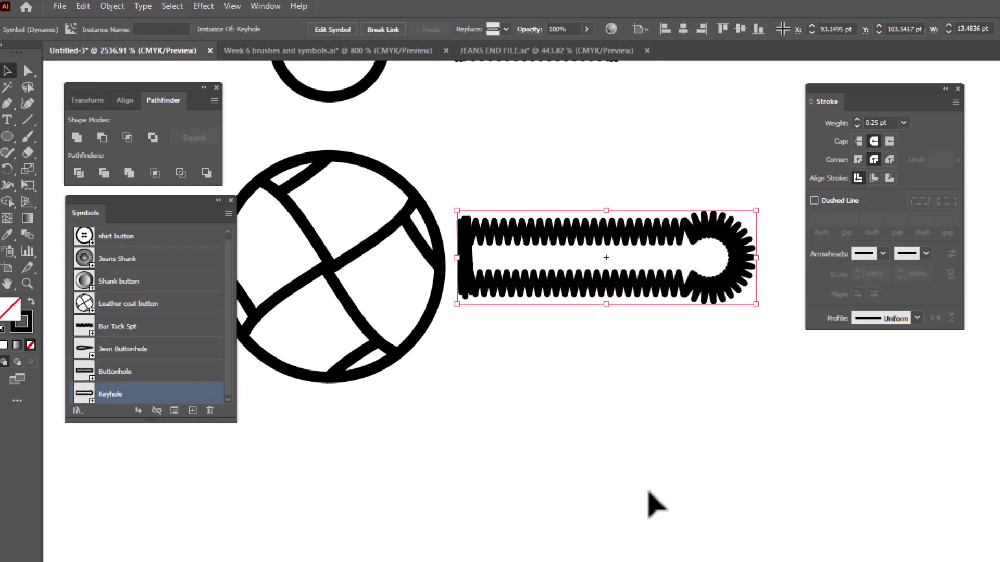
{"action": "key", "text": "ctrl+minus"}
{"action": "key", "text": "ctrl+minus"}
{"action": "key", "text": "ctrl+minus"}
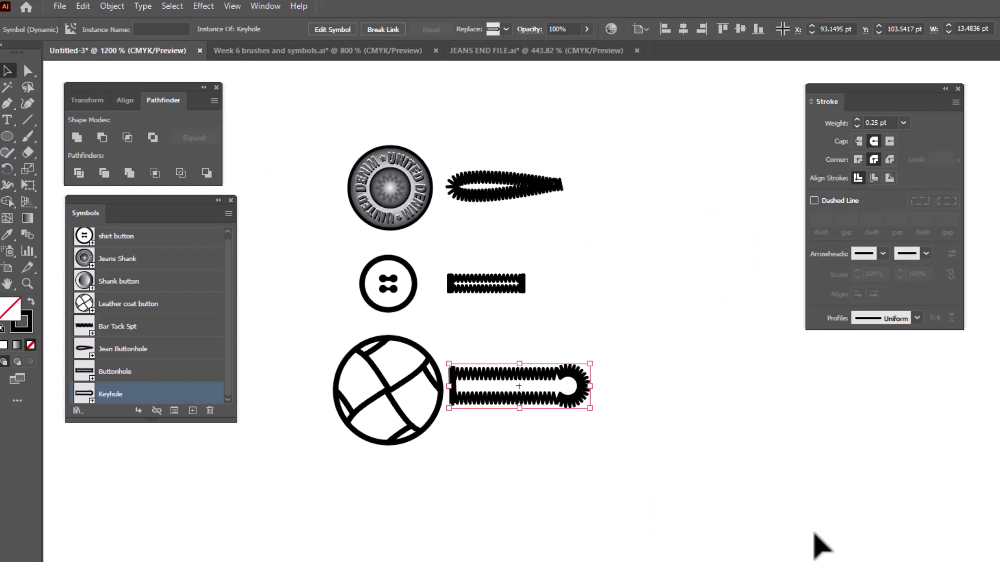